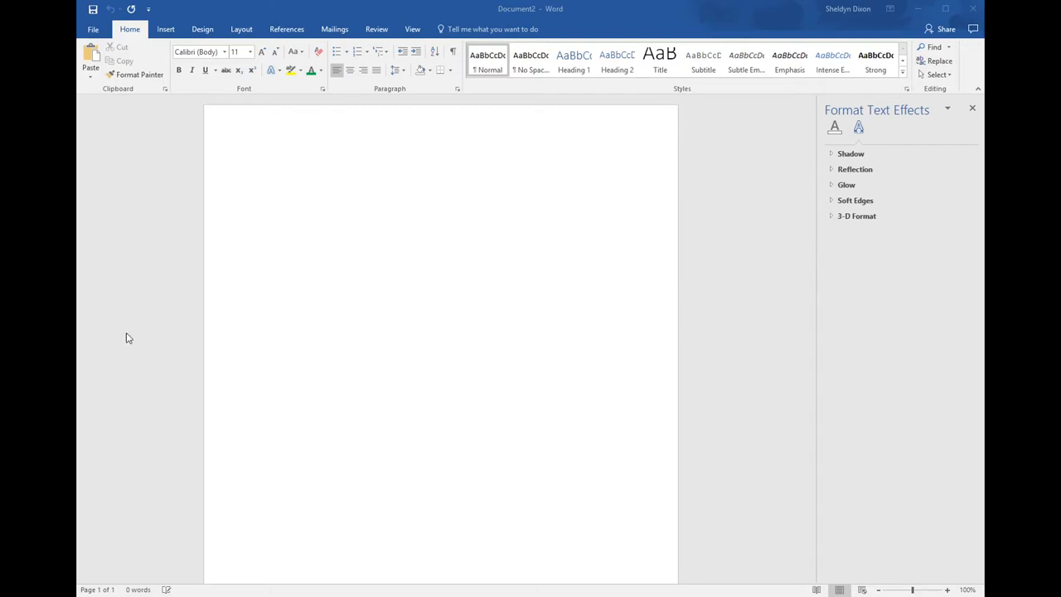
Insert a Simple Text Box and move it to the upper-left corner of the page's text area
left_click(416, 295)
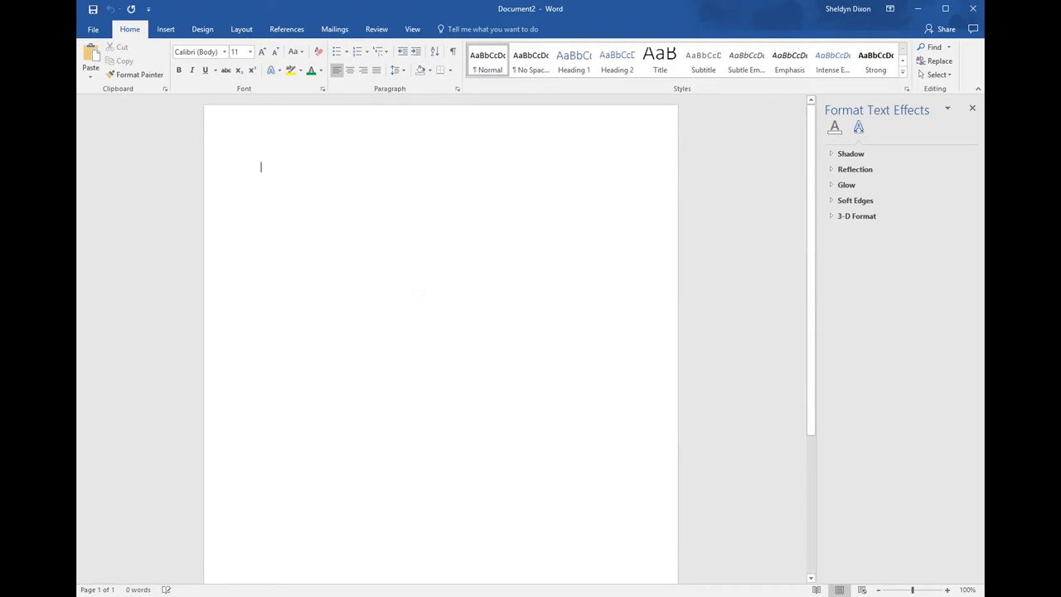
left_click(165, 29)
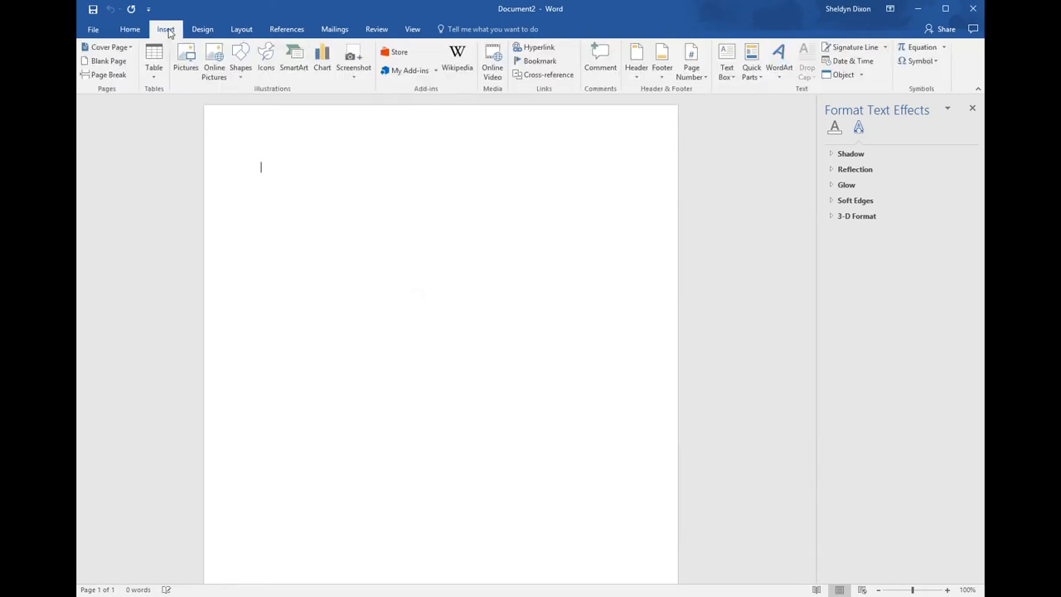
left_click(732, 78)
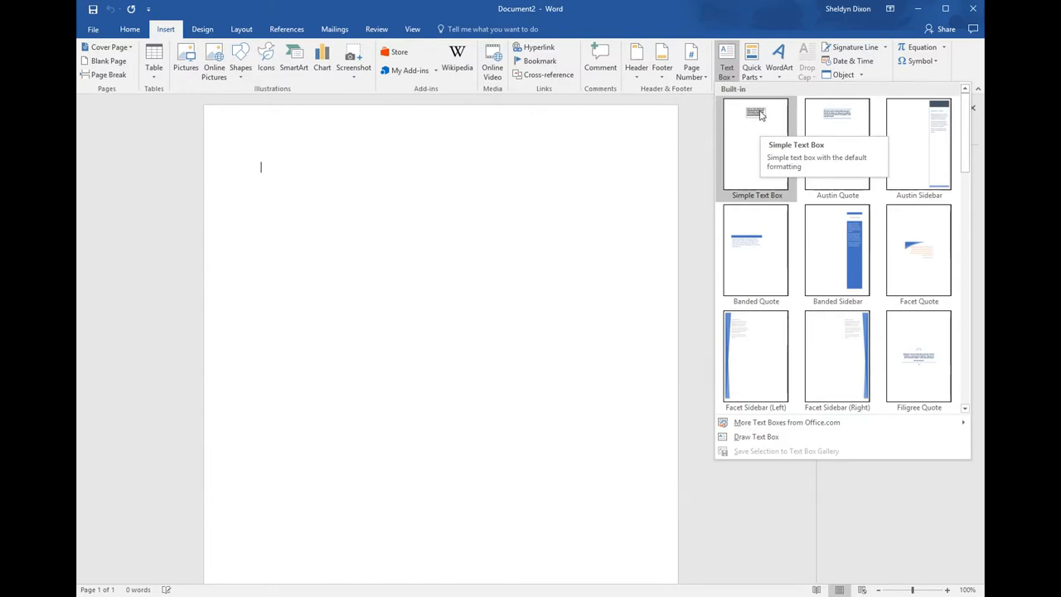
left_click(756, 116)
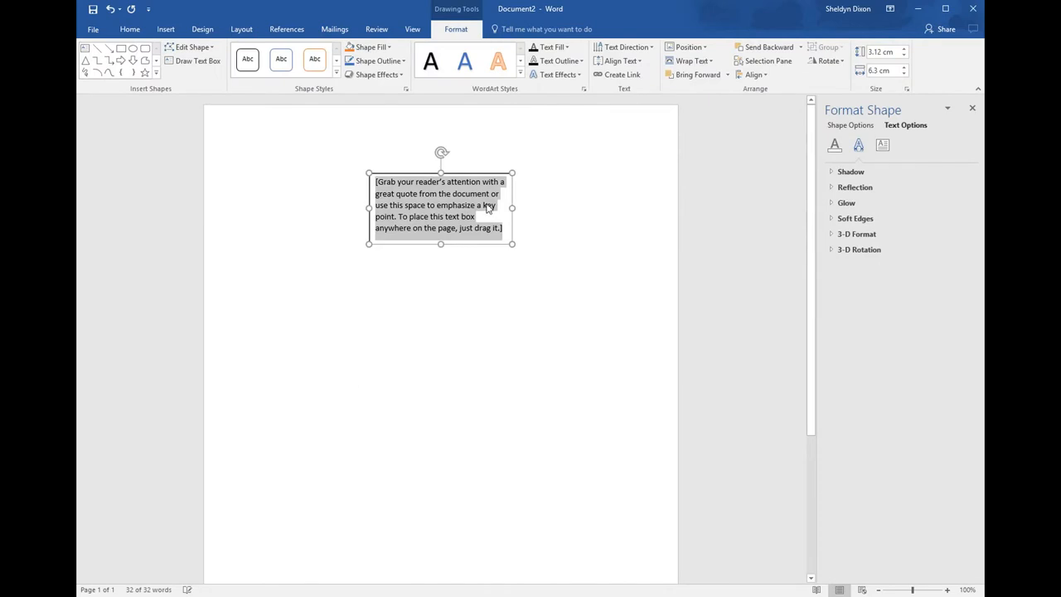
left_click_drag(503, 180, 388, 172)
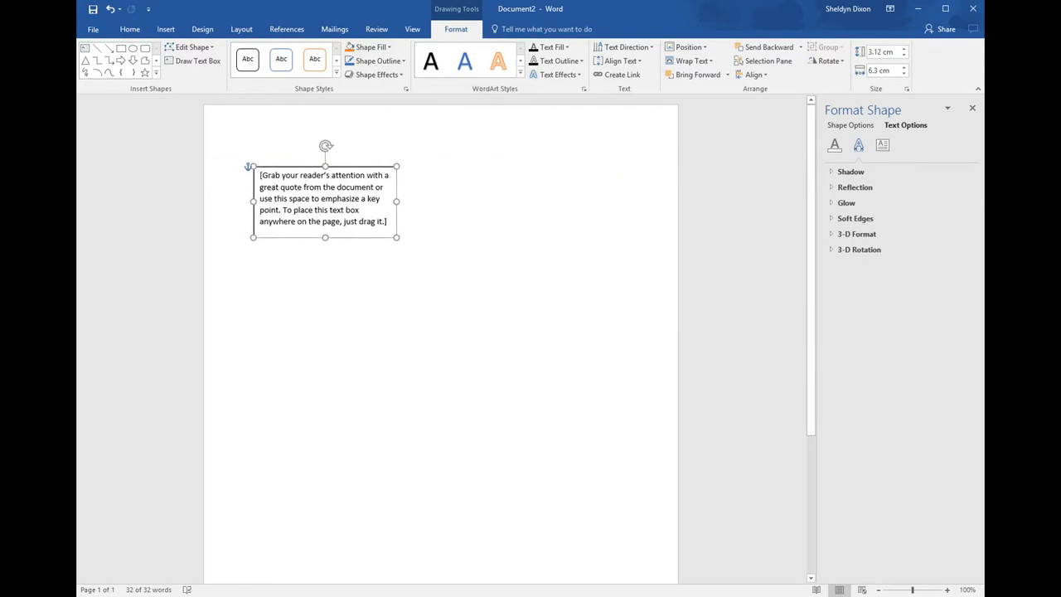
Enter the filler text "Asdasd asda sd asda sd" on the first line beside the text box
left_click(405, 167)
type("Asdasd asda s")
type("d asdaasda sd")
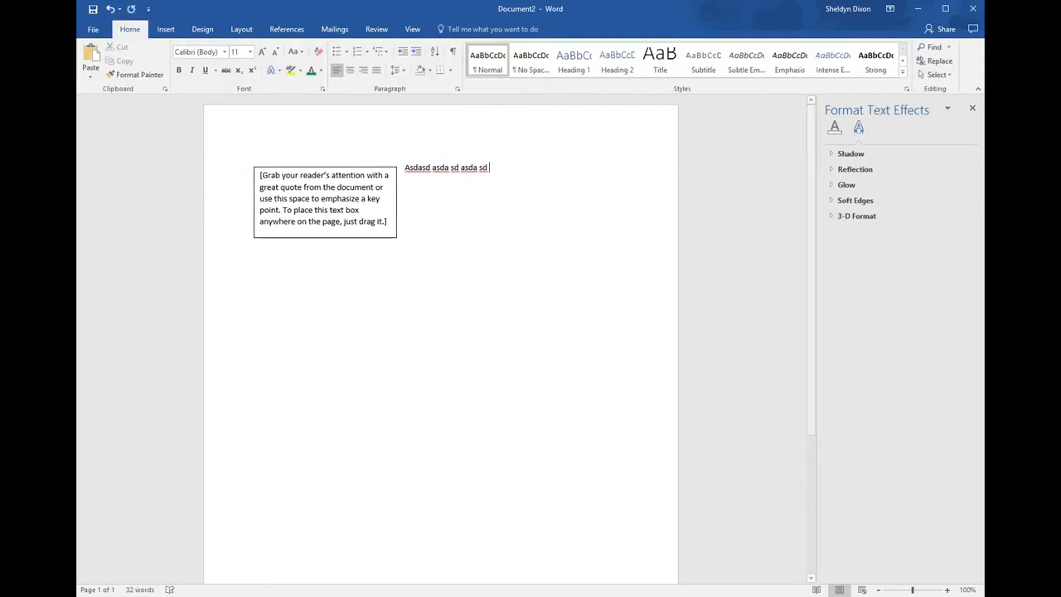
Copy the "asda sd" filler words and paste them repeatedly to build a paragraph about six lines long beside the text box
left_click_drag(431, 169, 495, 169)
key("ctrl+c")
left_click(478, 169)
key("ctrl+v")
key("ctrl+v")
key("ctrl+v")
key("ctrl+v")
key("ctrl+v")
key("ctrl+v")
key("ctrl+v")
key("ctrl+v")
key("ctrl+v")
key("ctrl+v")
key("ctrl+v")
key("ctrl+v")
key("ctrl+v")
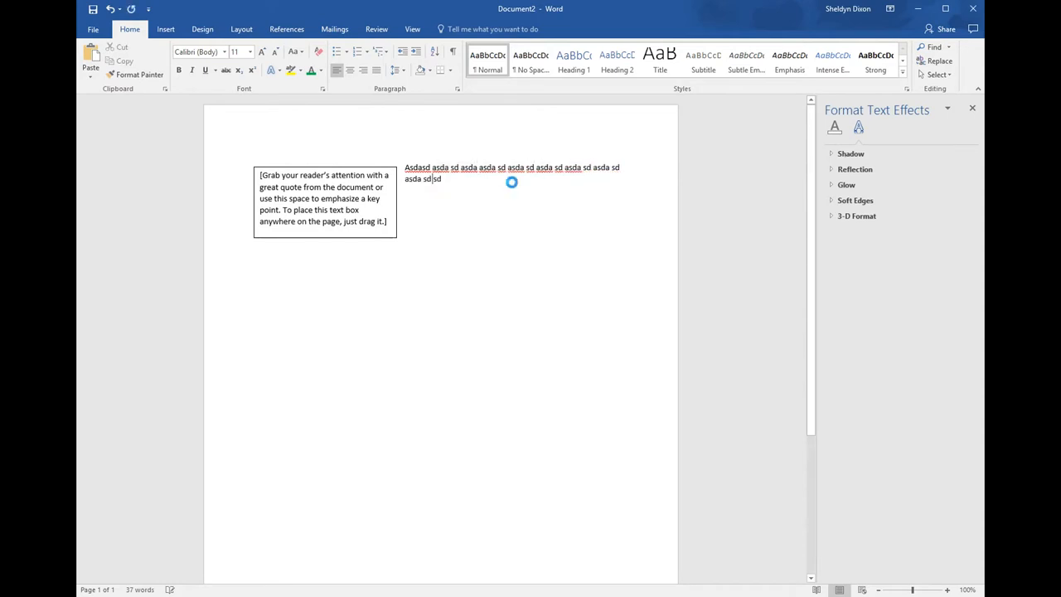
key("ctrl+v")
key("ctrl+v")
key("ctrl+v")
key("ctrl+v")
key("ctrl+v")
key("ctrl+v")
key("ctrl+v")
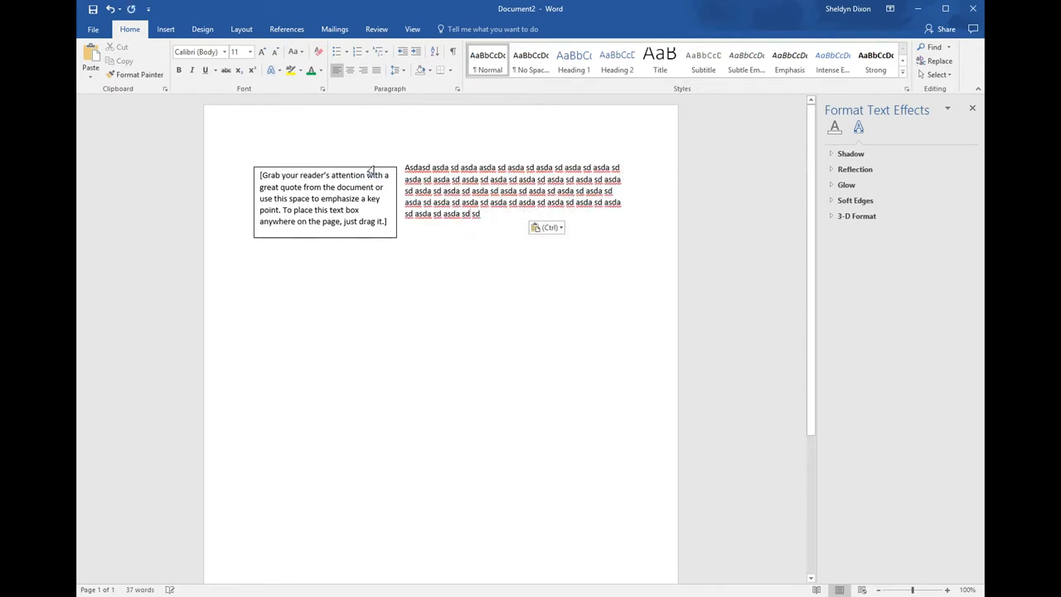
Move the text box into the middle of the filler paragraph so the text wraps on both sides
left_click(362, 170)
left_click(362, 170)
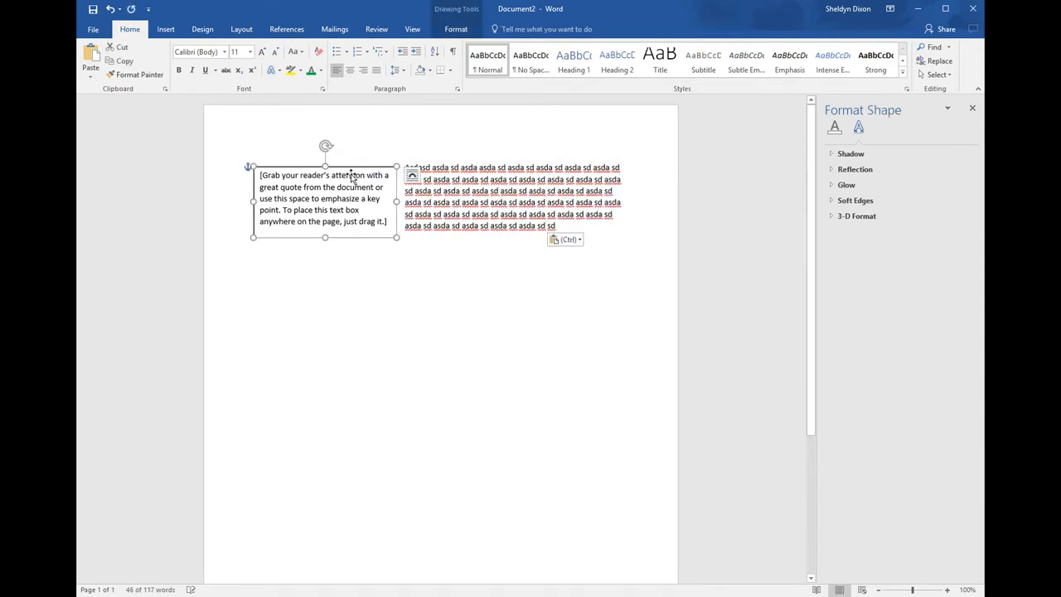
left_click_drag(362, 170, 490, 170)
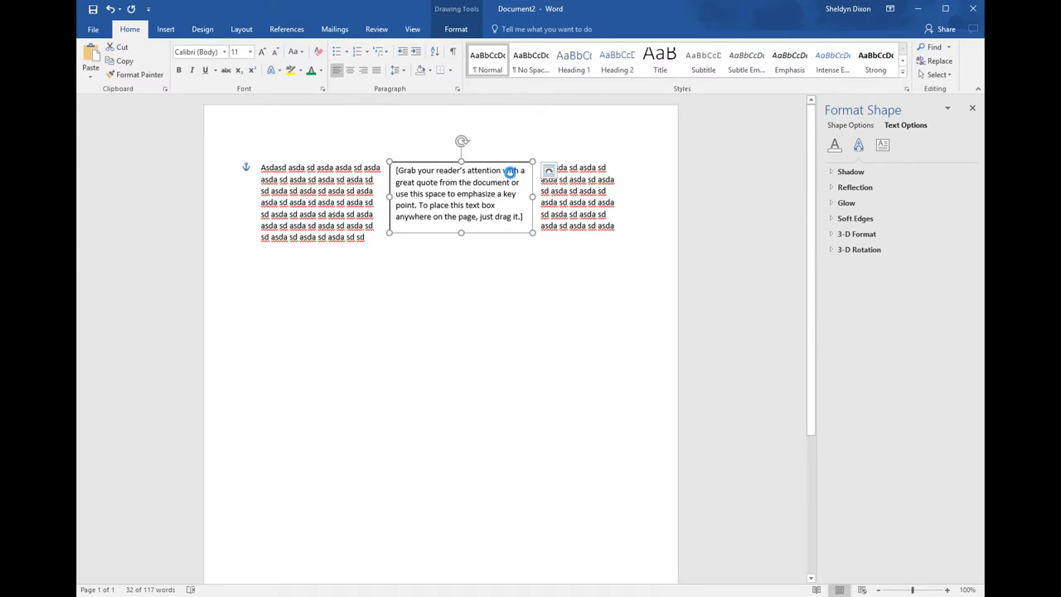
Paste a copy of the text box under the paragraph's fourth line at the left margin, and shift the original towards the right margin
left_click(607, 168)
key("ctrl+v")
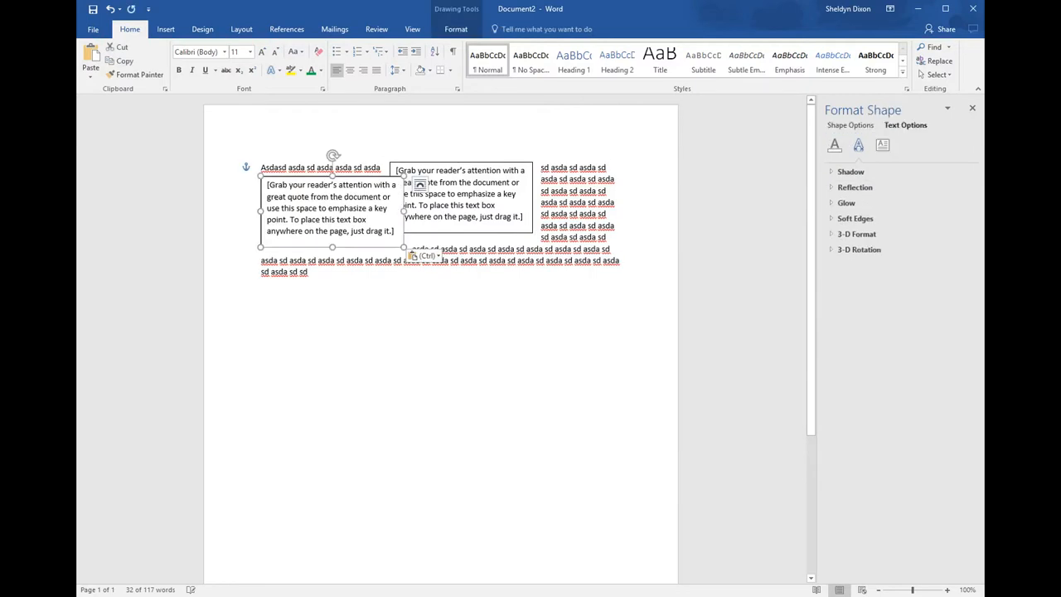
left_click_drag(405, 275, 404, 229)
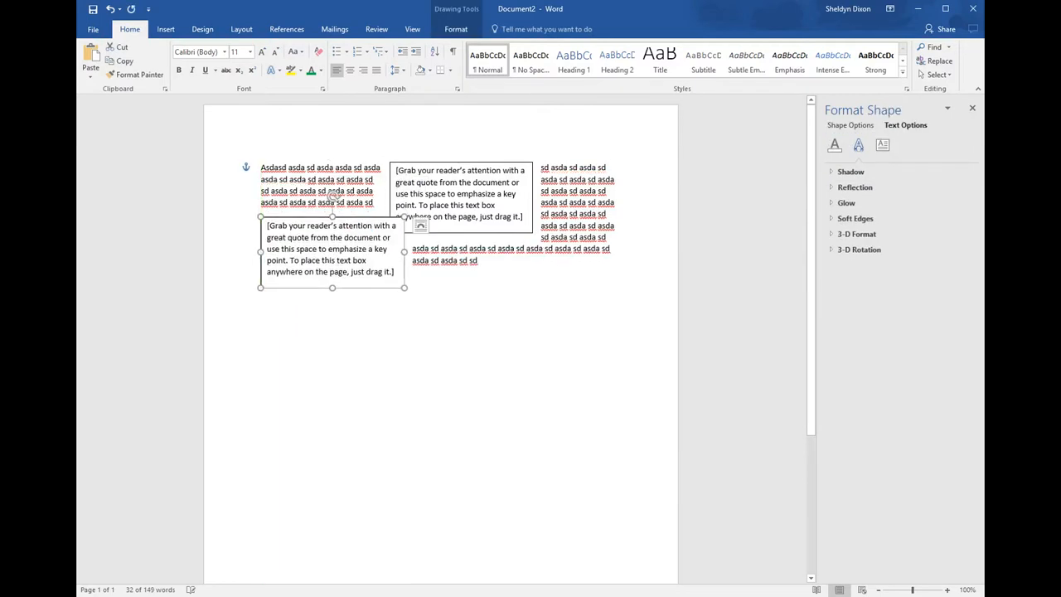
left_click_drag(517, 170, 582, 170)
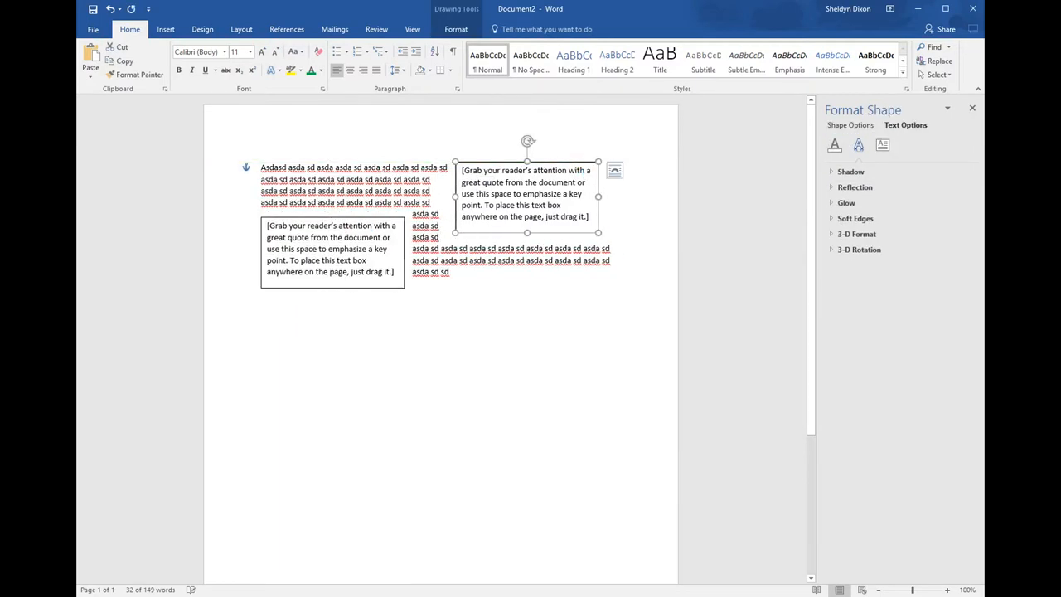
key("Escape")
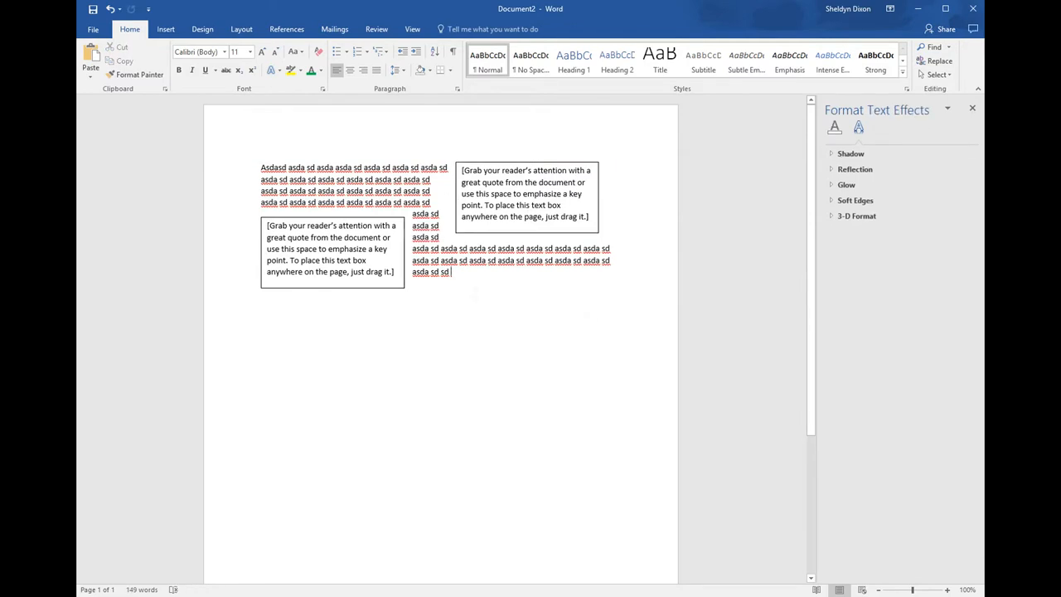
Open the layout options of the right text box and turn off Move object with text
right_click(475, 168)
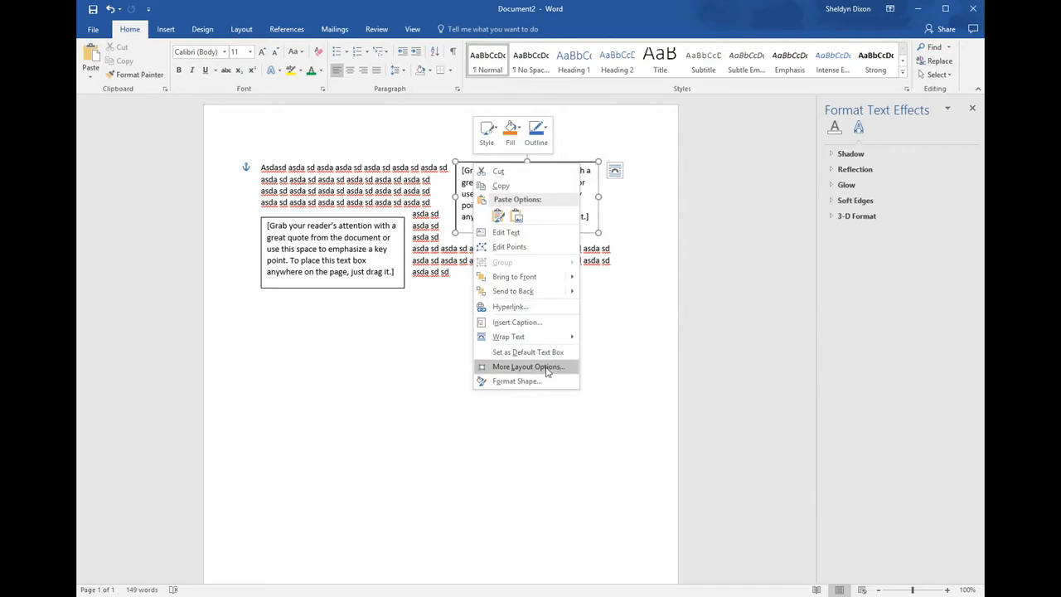
left_click(546, 371)
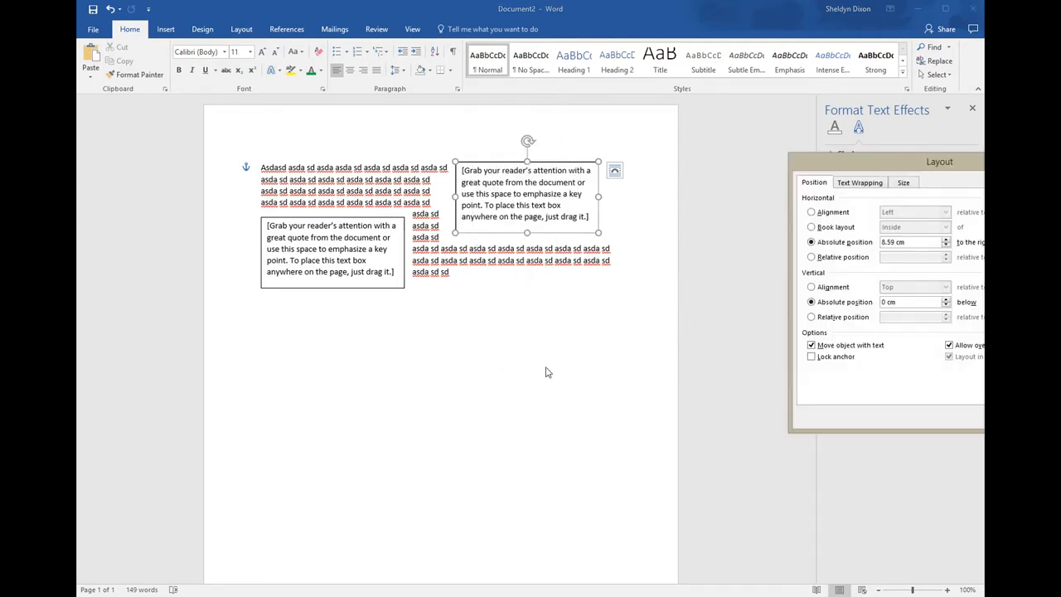
left_click_drag(829, 182, 461, 131)
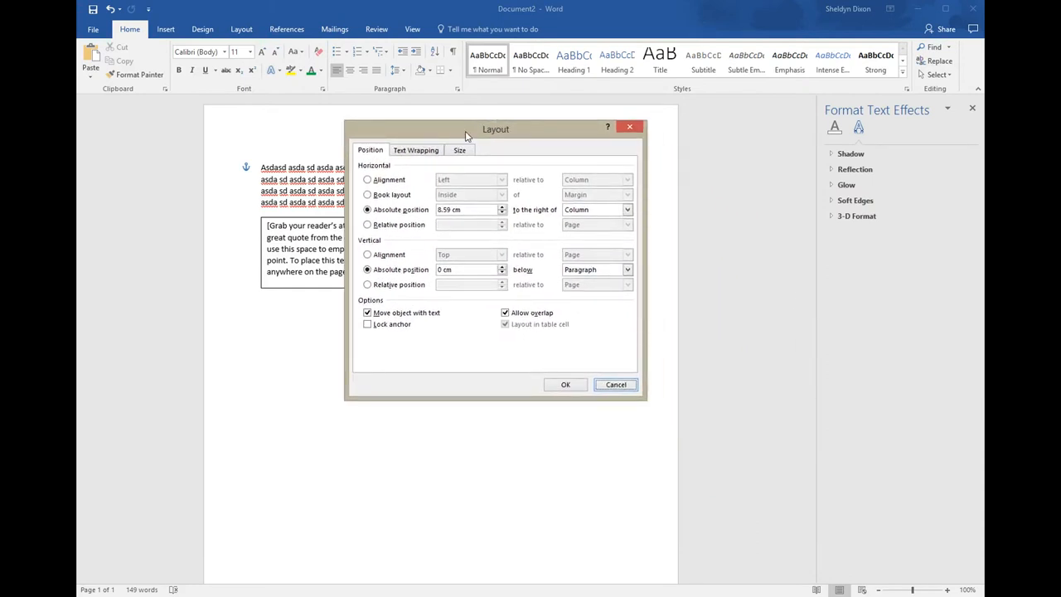
left_click(368, 314)
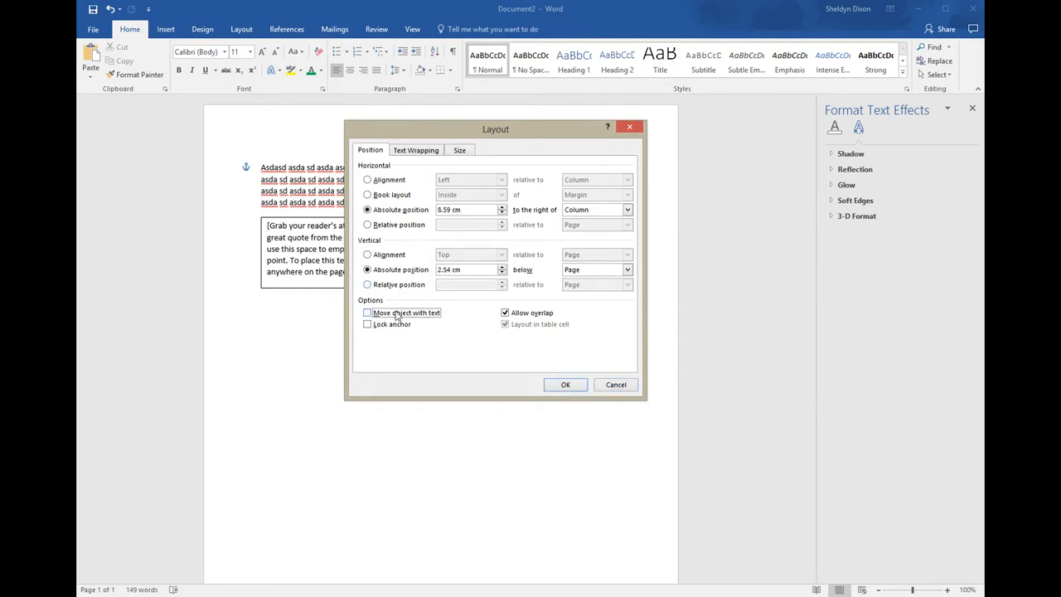
left_click(399, 313)
left_click(380, 315)
Set the right text box's wrapping style to In front of text and apply the layout
left_click(466, 152)
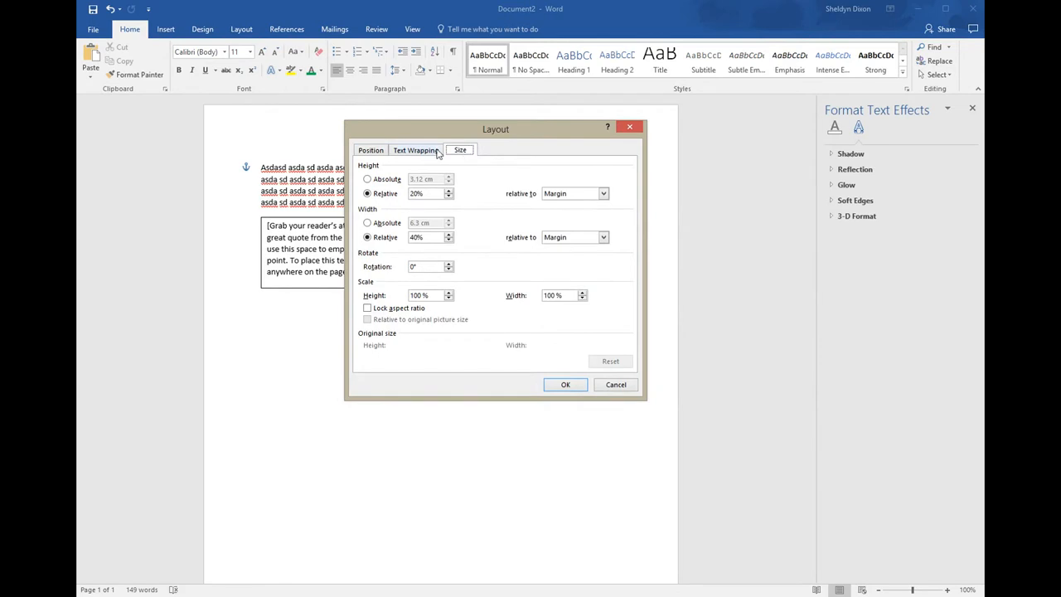
left_click(437, 152)
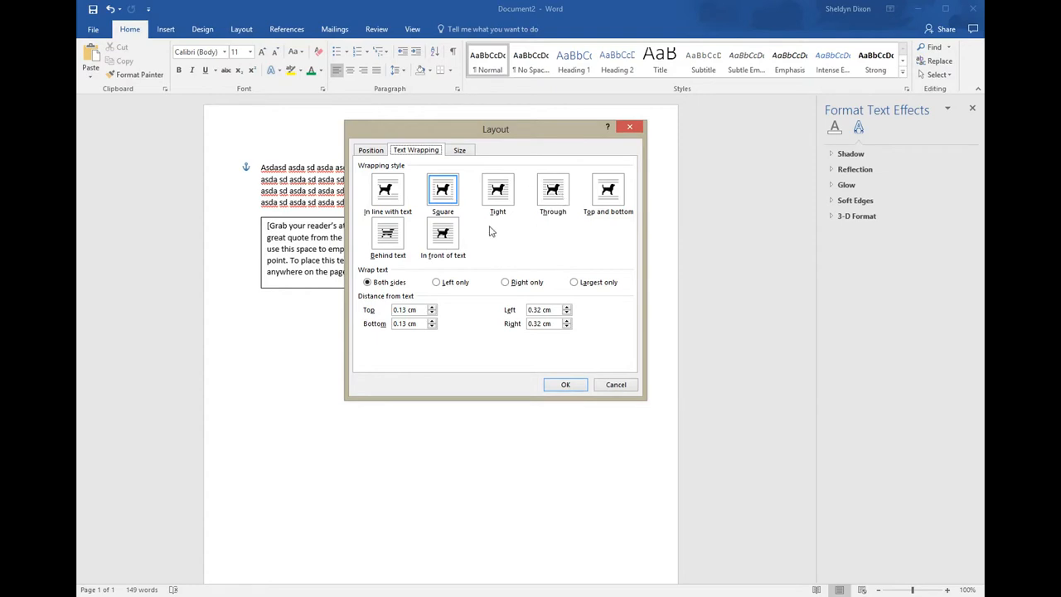
left_click(445, 236)
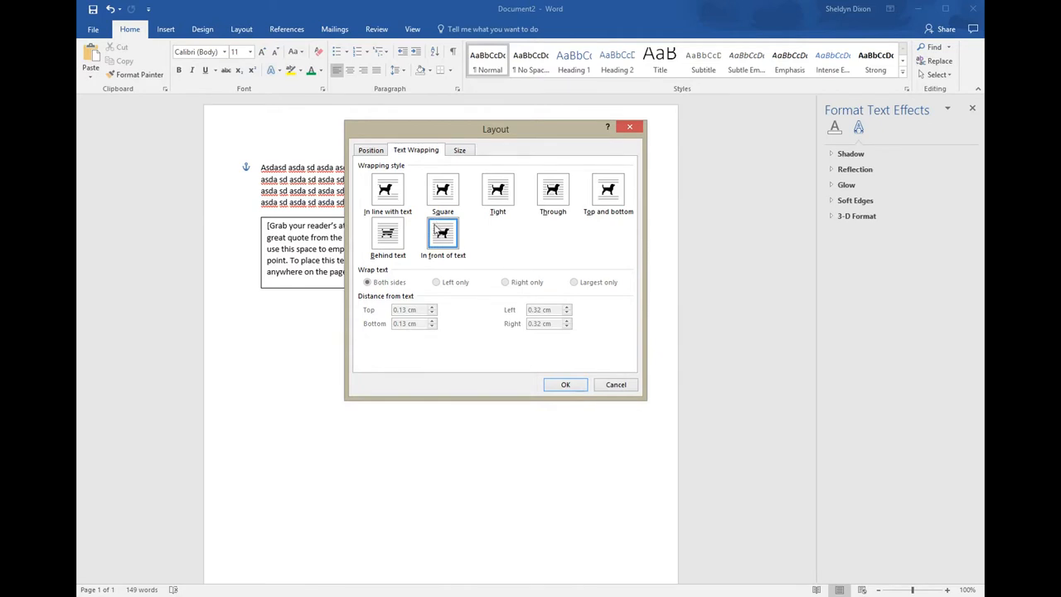
left_click(371, 150)
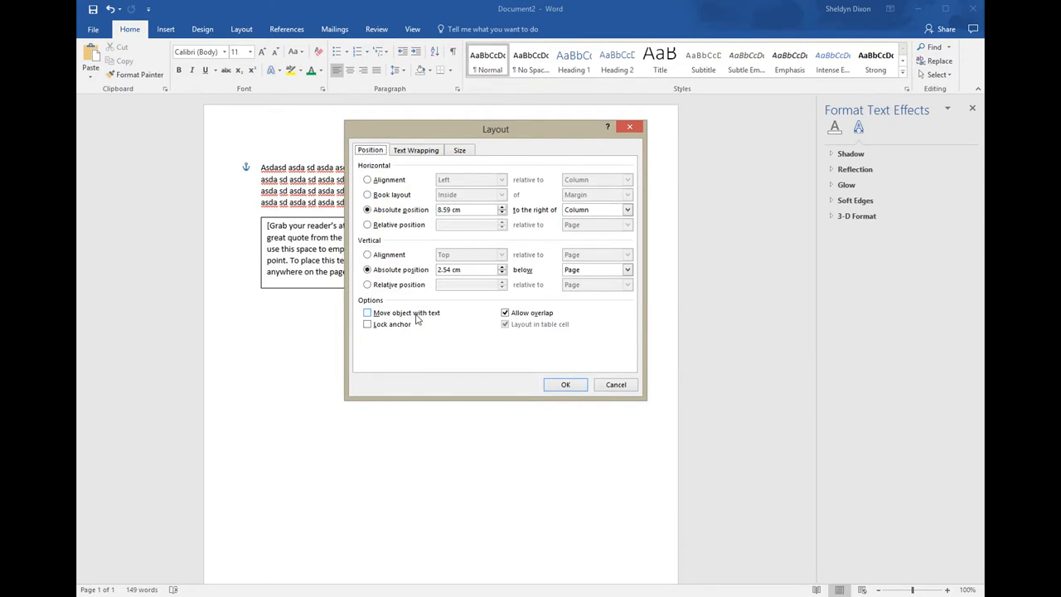
left_click(416, 150)
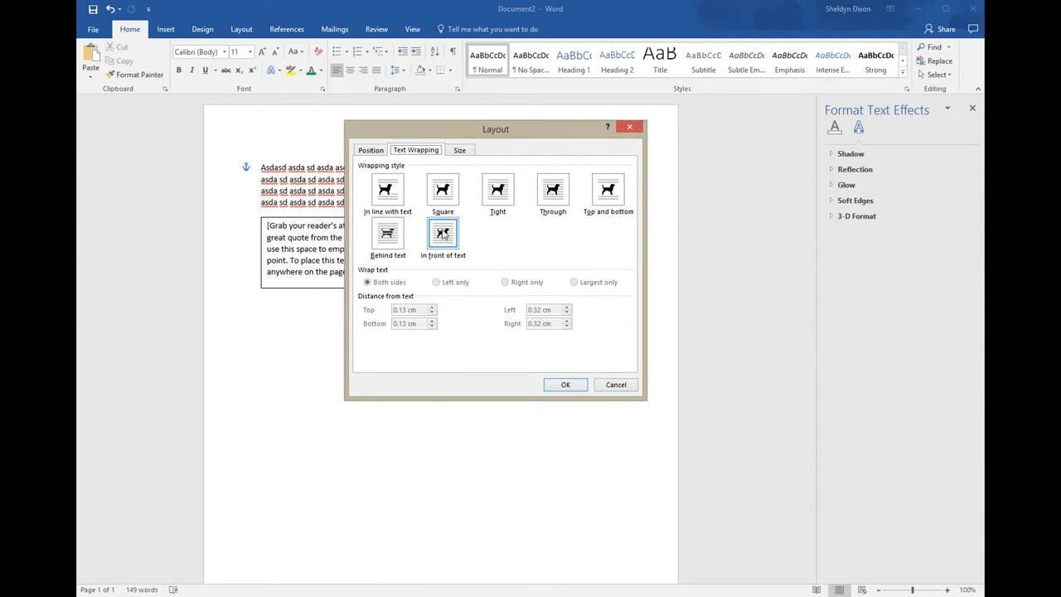
left_click(567, 385)
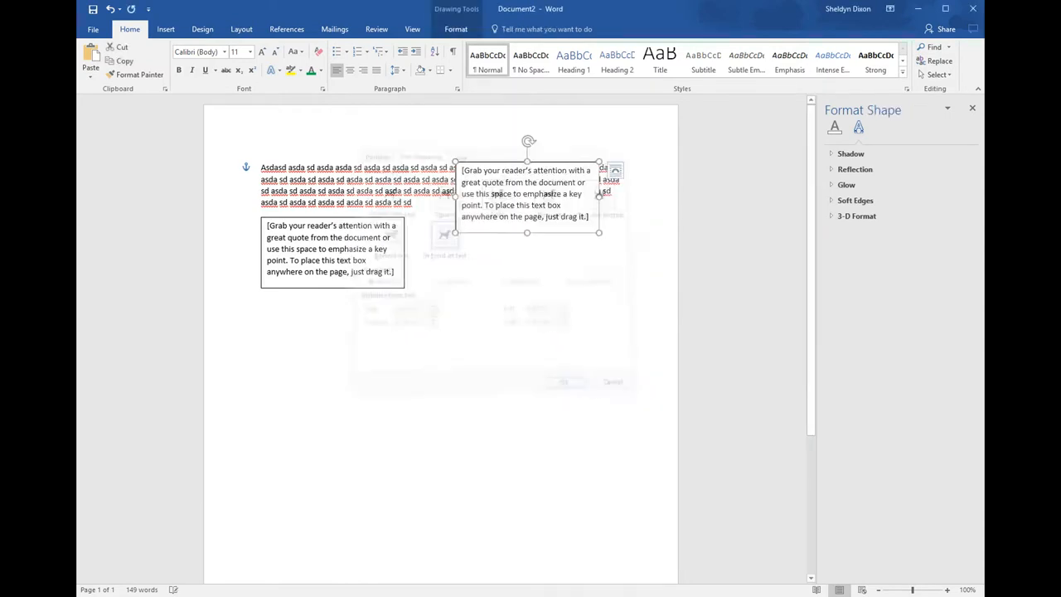
Reposition the right text box just below the paragraph's third line, and move the left text box slightly up and into the left margin
left_click_drag(504, 172, 570, 117)
left_click_drag(449, 111, 551, 205)
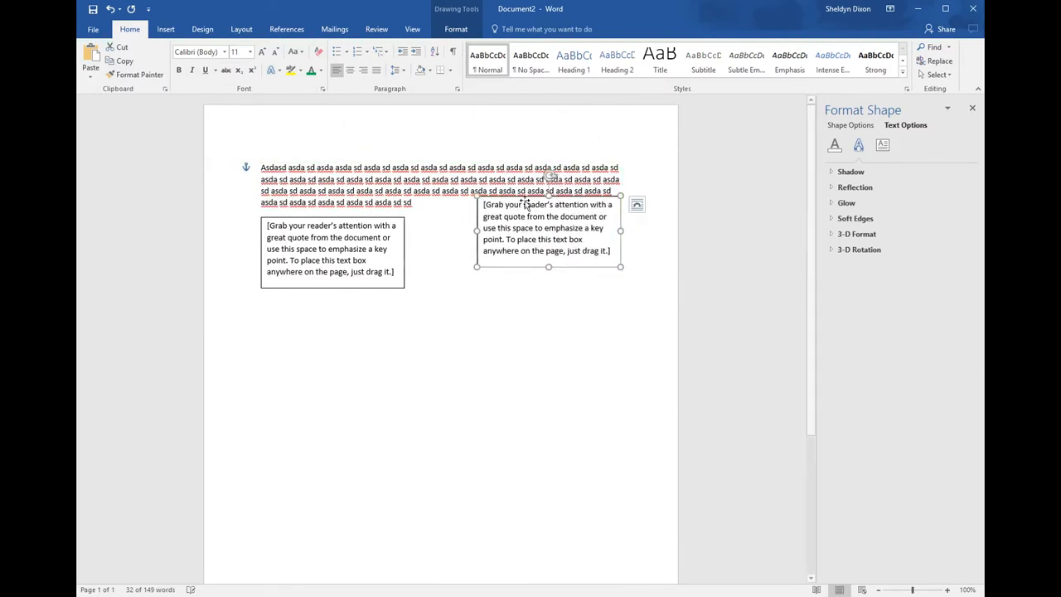
left_click_drag(378, 225, 358, 213)
In the left text box's layout options, turn off Move object with text and set the wrapping style to In front of text
right_click(355, 204)
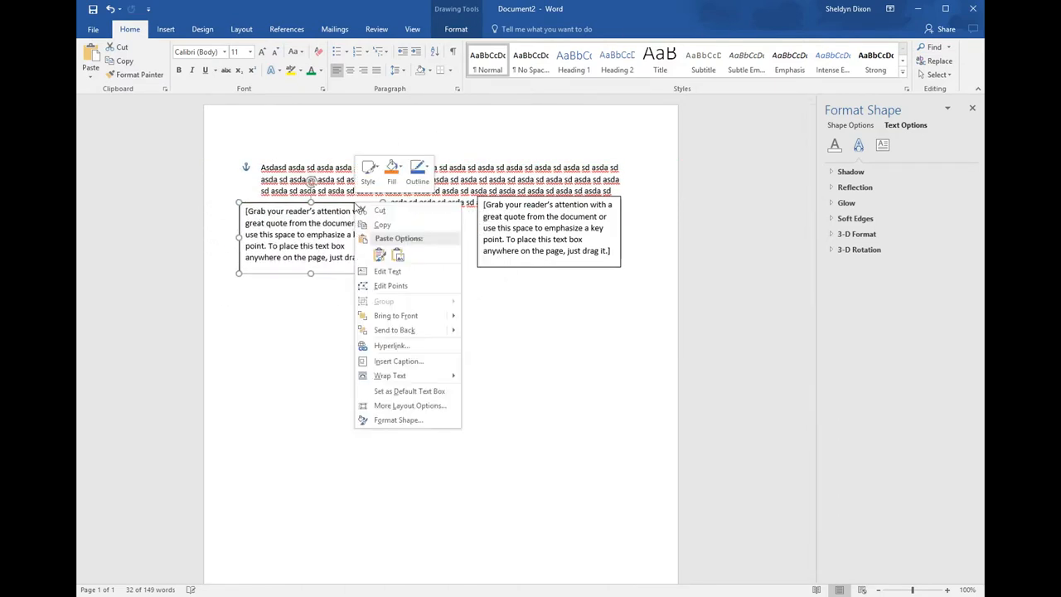
left_click(395, 408)
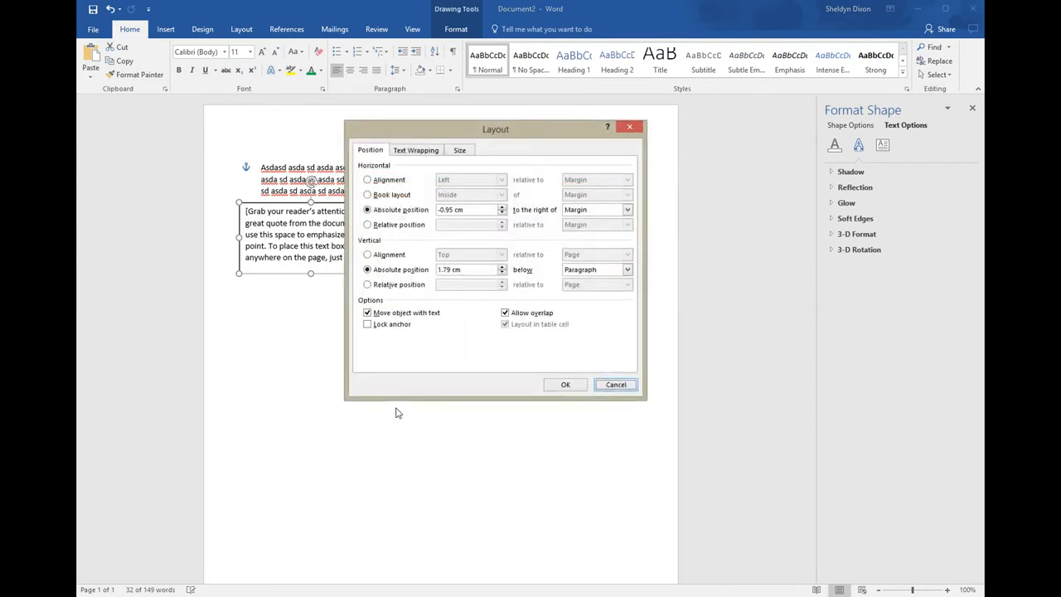
left_click(394, 315)
left_click(395, 315)
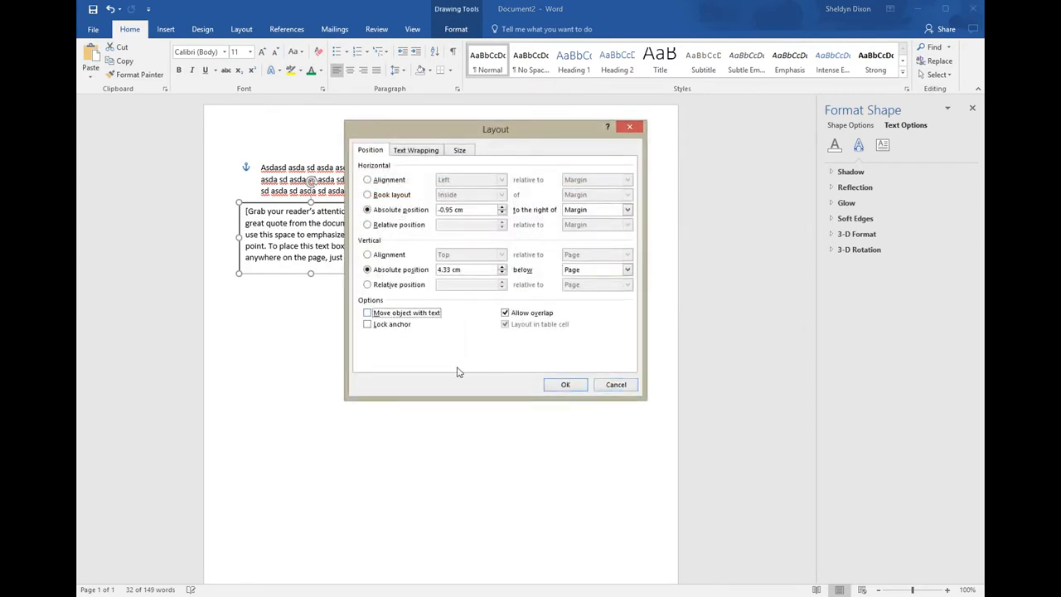
left_click(427, 152)
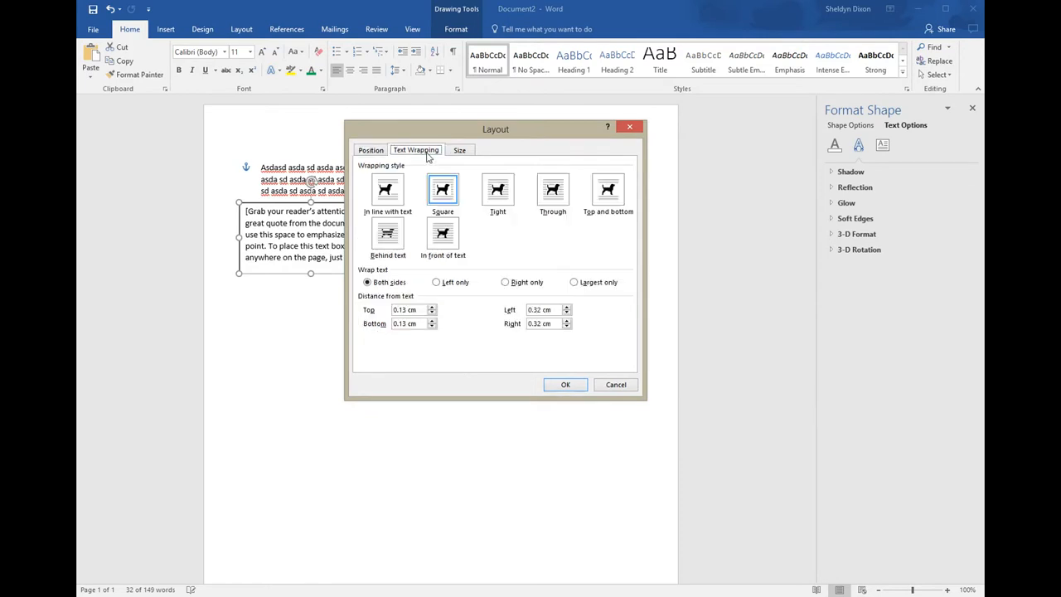
left_click(446, 239)
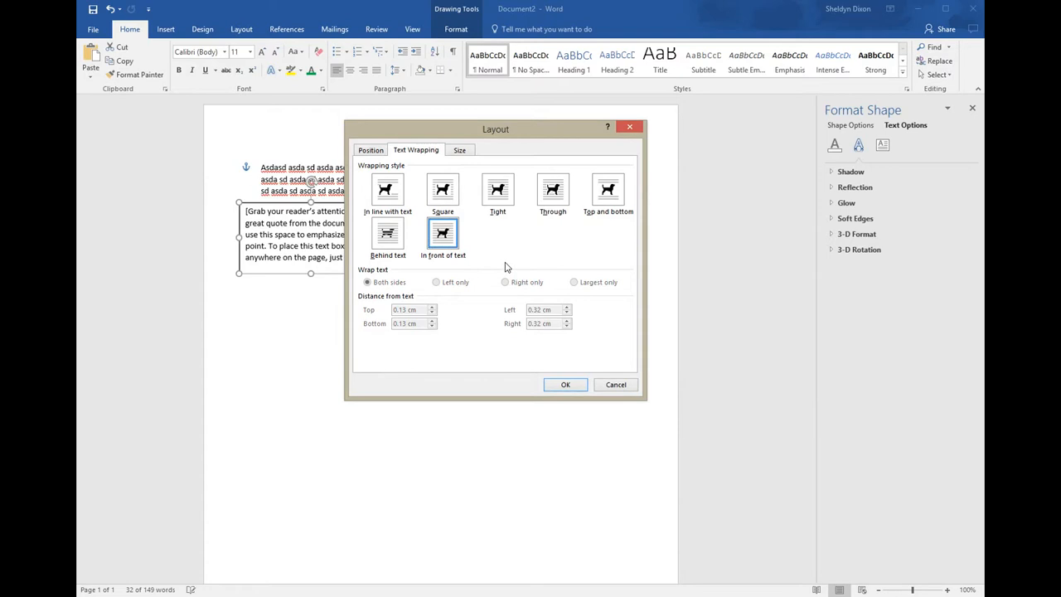
left_click(580, 385)
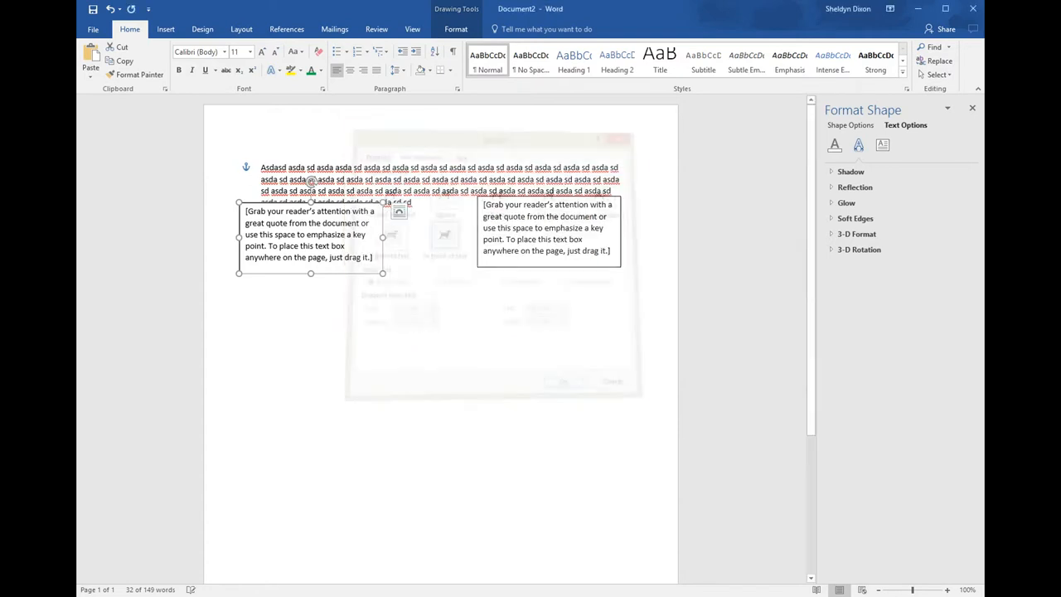
Move the left text box over the start of the paragraph, and enlarge the right one below the paragraph's third line
left_click_drag(355, 228, 431, 186)
left_click_drag(423, 147, 337, 123)
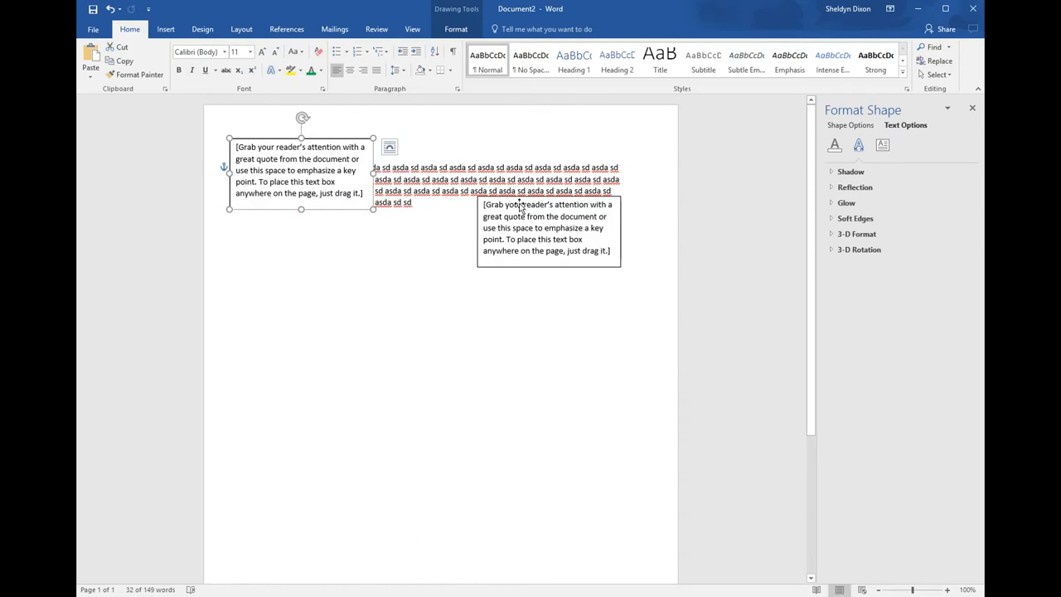
left_click_drag(521, 205, 580, 113)
left_click_drag(532, 175, 515, 279)
left_click_drag(365, 147, 393, 170)
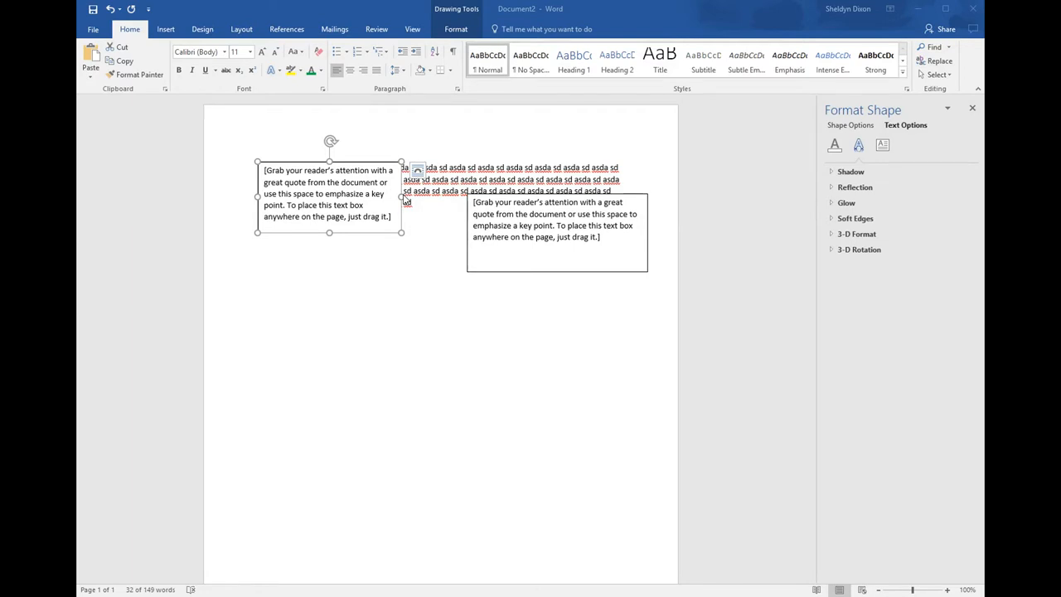
Compare the Text Box insertion choices offered with the left text box selected and with the cursor at the end of the paragraph's first line
left_click(166, 29)
left_click(736, 77)
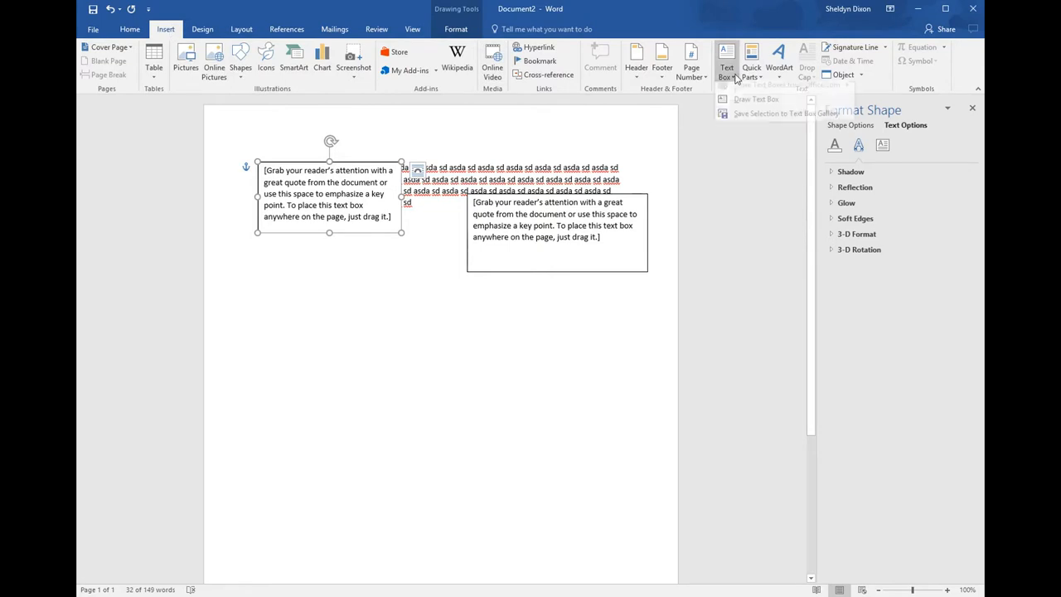
left_click(622, 142)
left_click(623, 144)
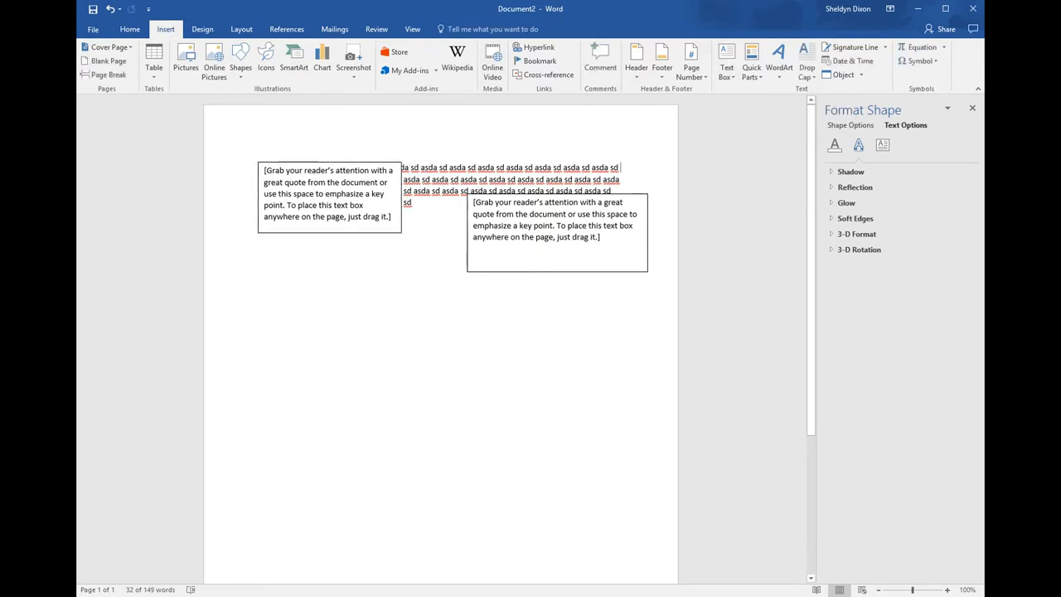
left_click(729, 71)
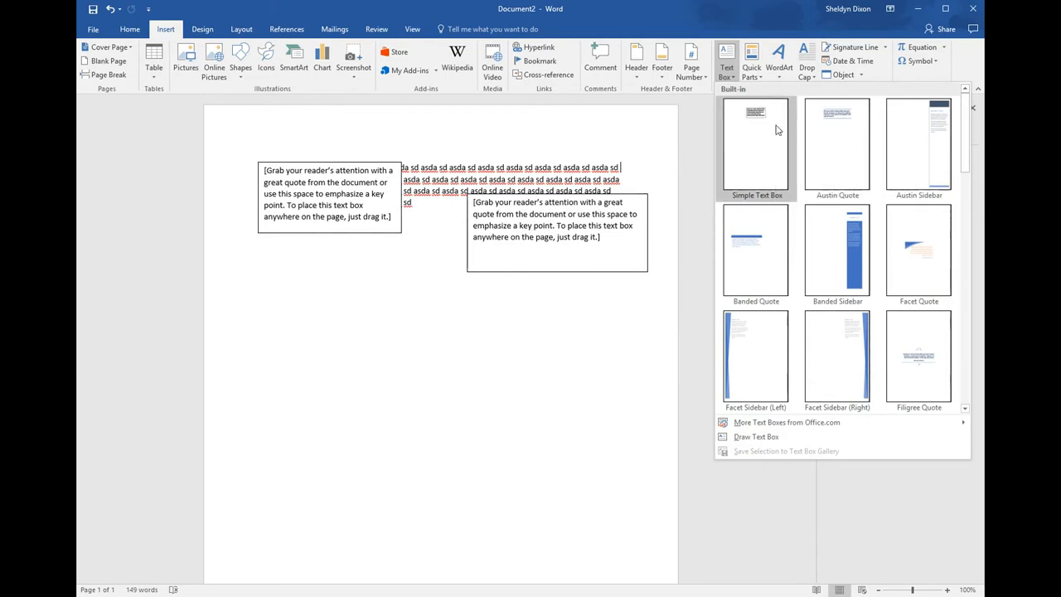
left_click(777, 129)
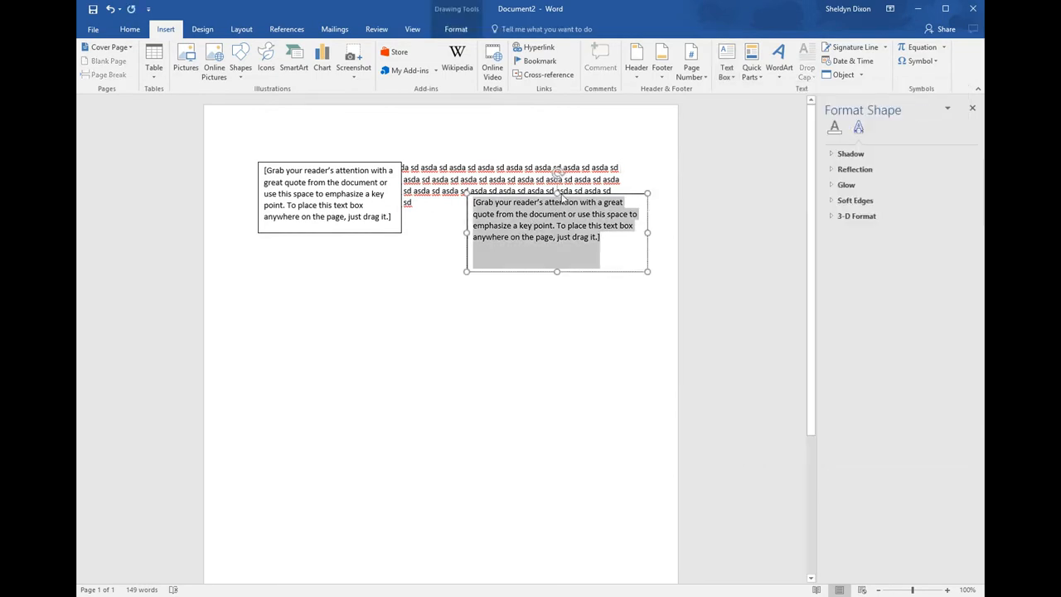
Move the right text box down and toward the page's centre, clear of the paragraph
left_click(562, 197)
left_click_drag(572, 205, 416, 287)
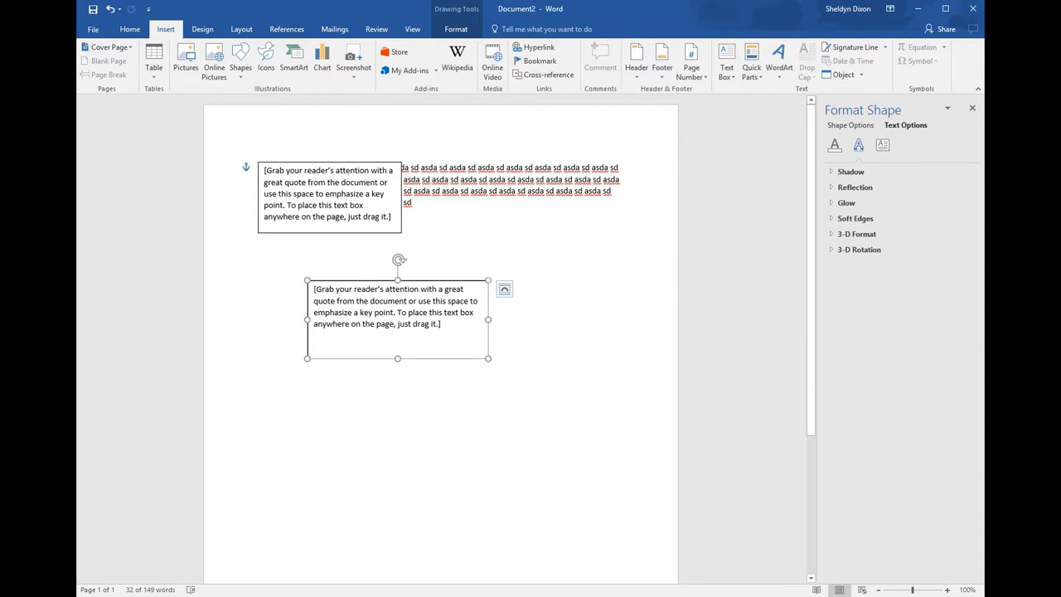
Compare the Text Box insertion choices with the lower text box selected and with the cursor at the end of the paragraph's last line
left_click(733, 75)
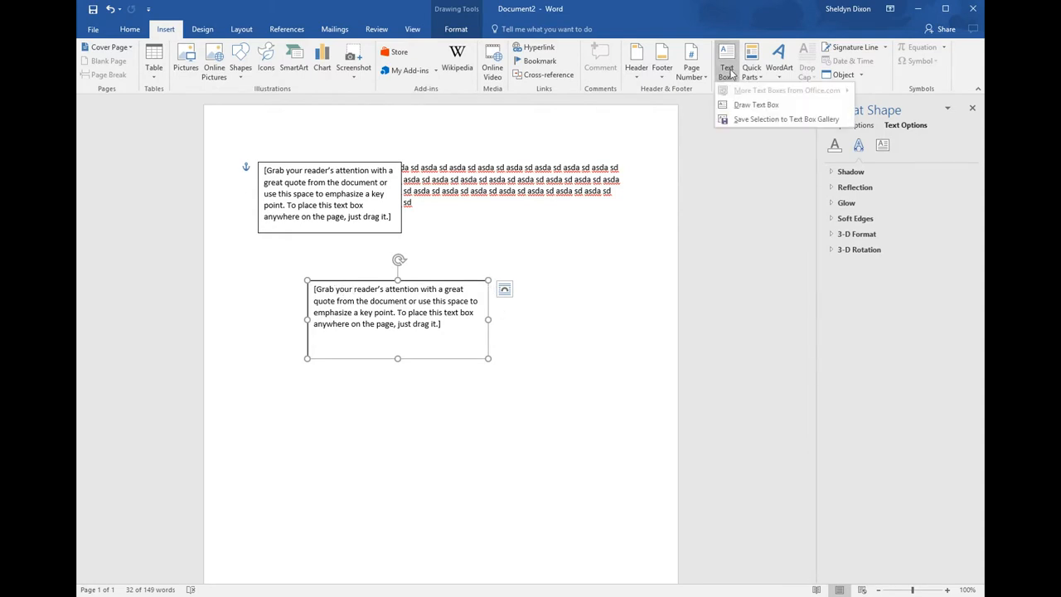
left_click(359, 322)
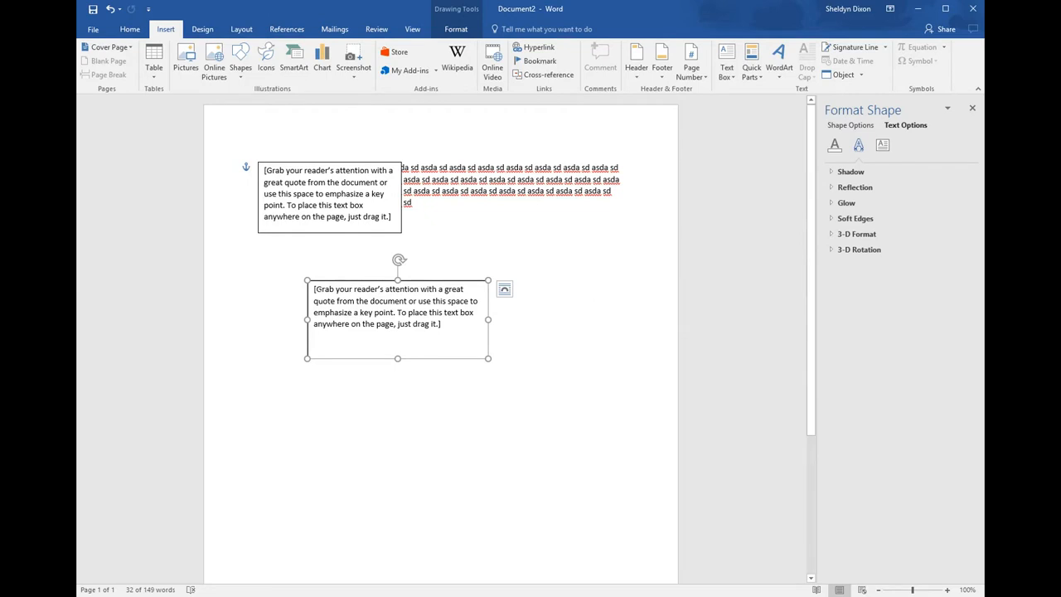
key("ctrl+a")
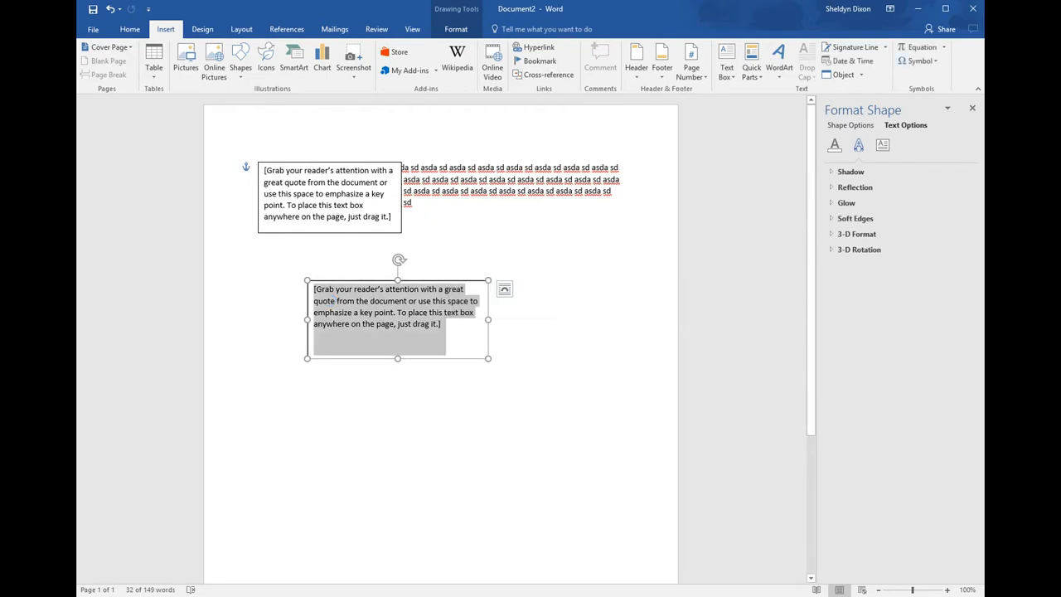
left_click(413, 202)
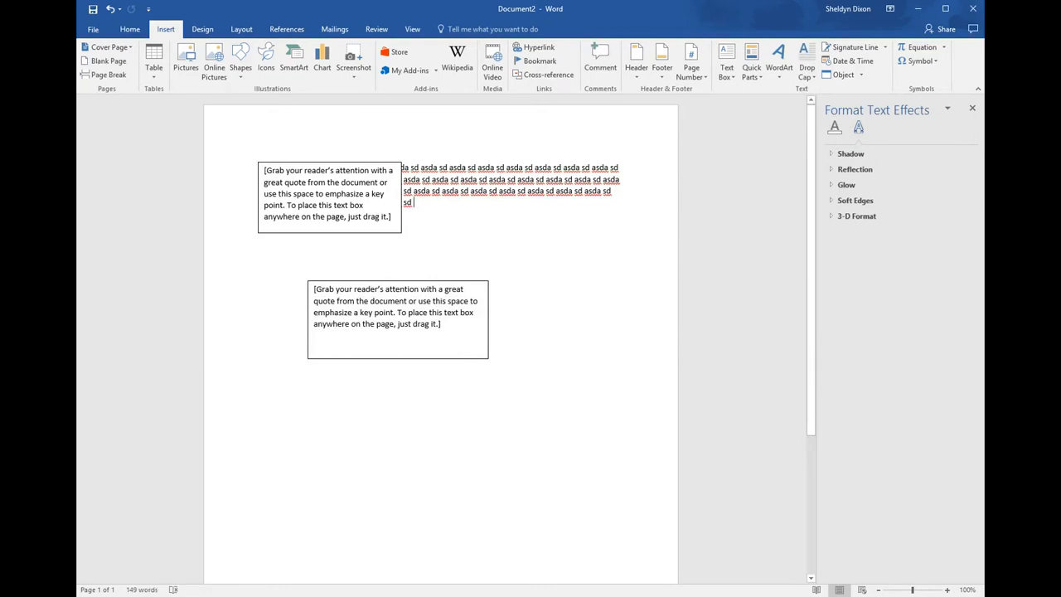
left_click(450, 289)
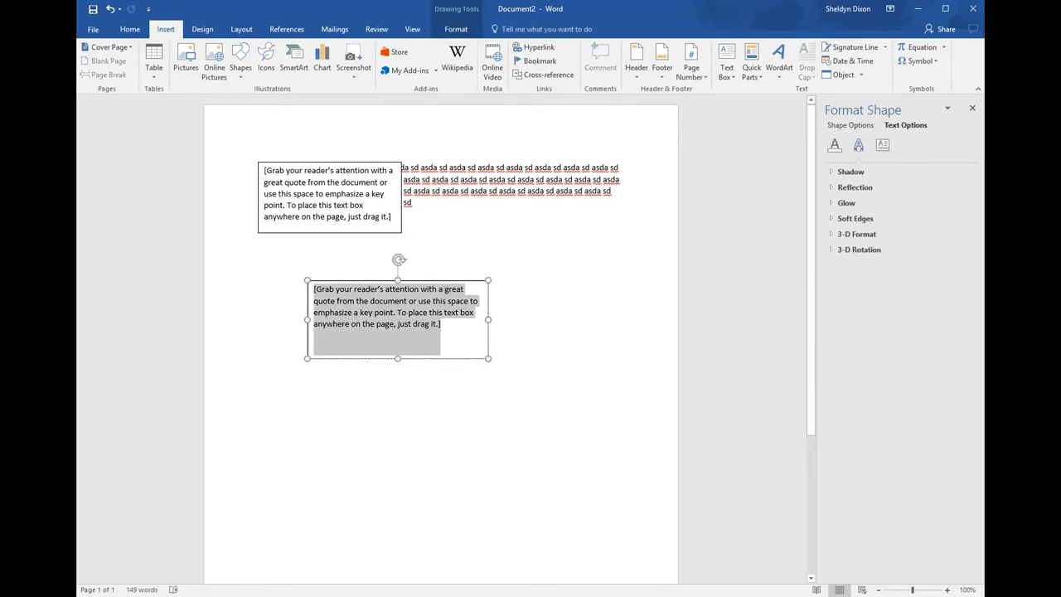
left_click(413, 202)
left_click(450, 301)
left_click(414, 202)
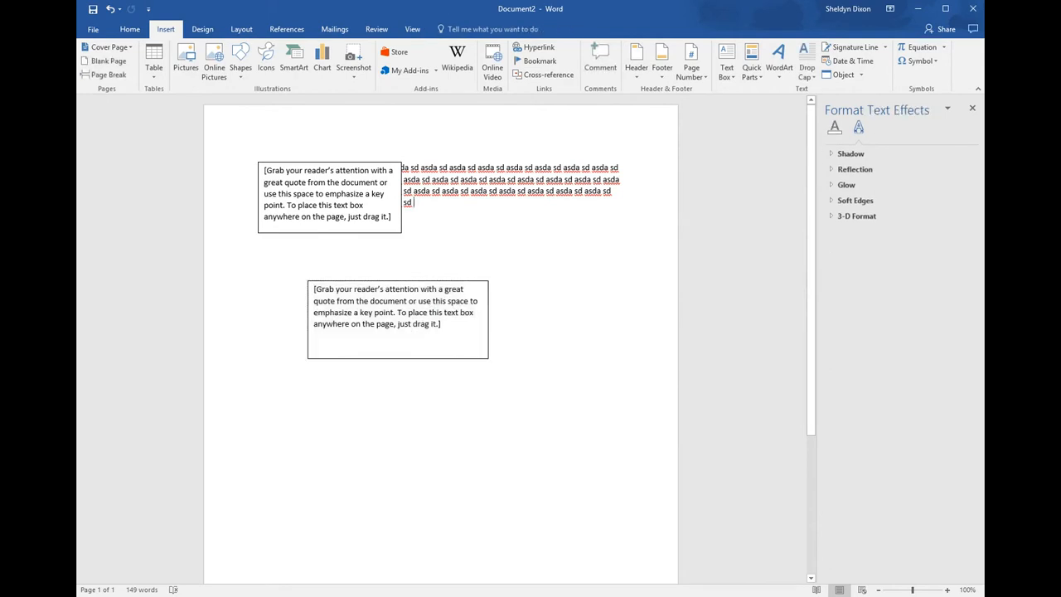
left_click(726, 65)
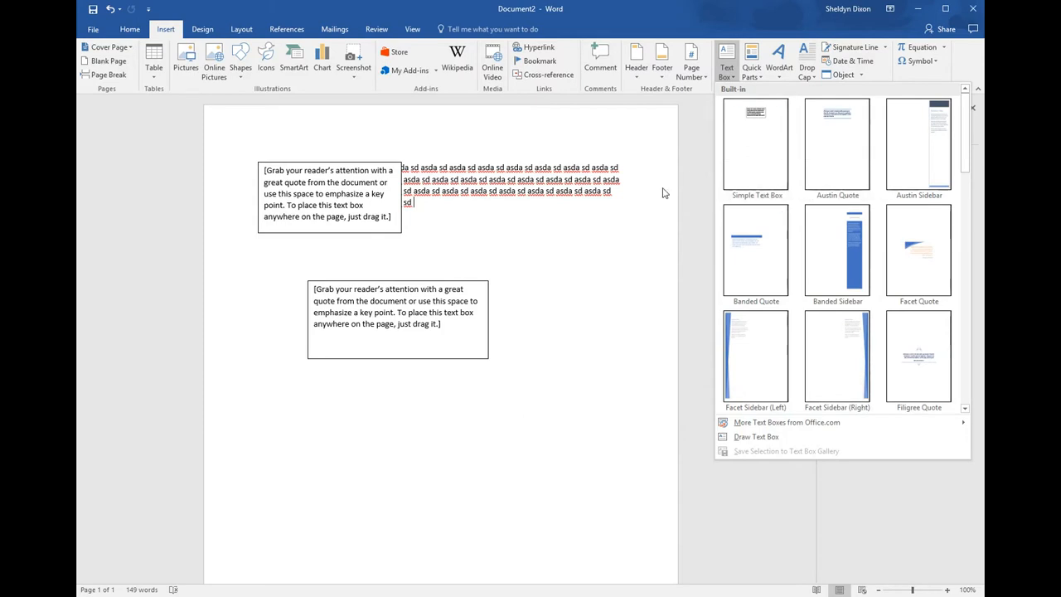
left_click(609, 236)
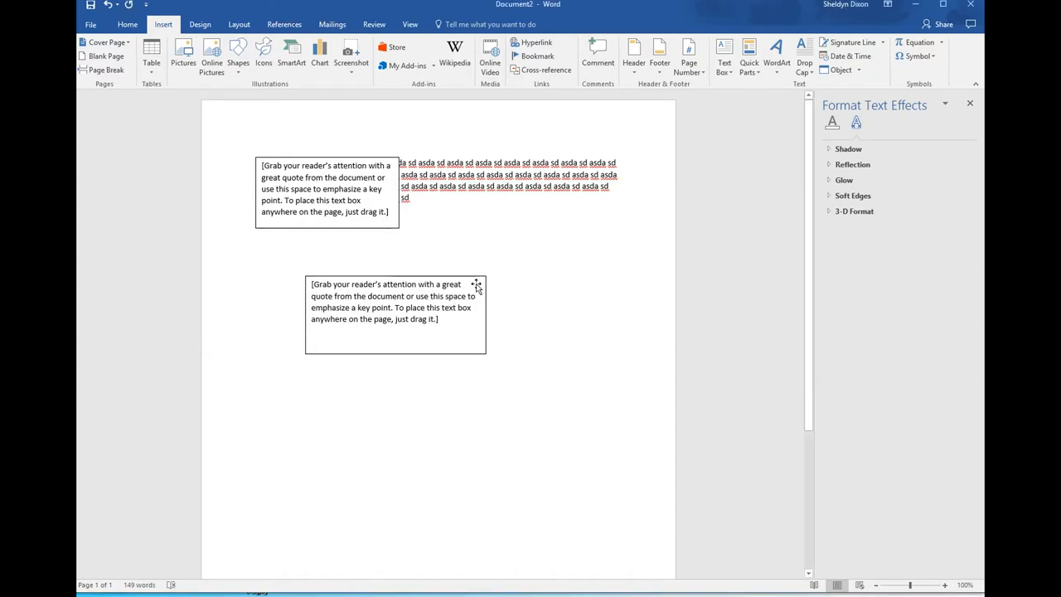
Reposition the lower text box below the right end of the paragraph, and move the left text box directly under the paragraph's last line
left_click_drag(476, 284, 652, 116)
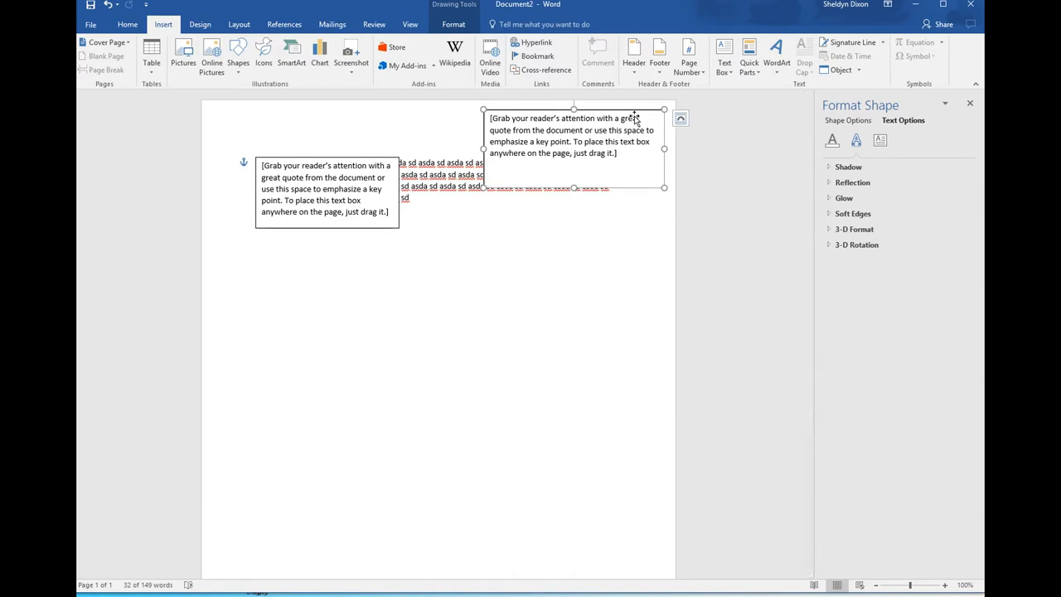
left_click_drag(634, 118, 646, 107)
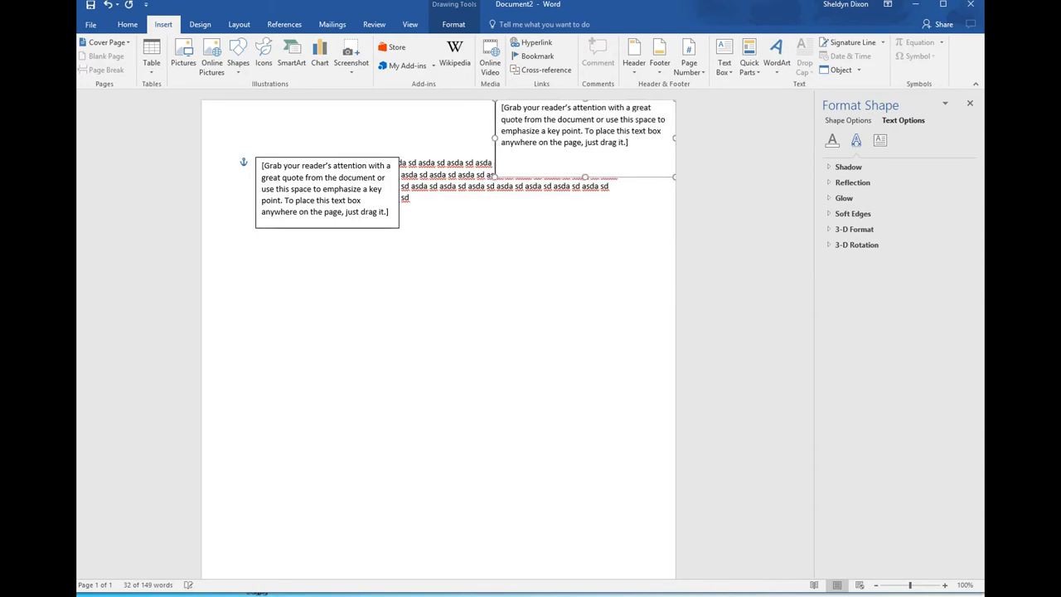
left_click_drag(566, 180, 542, 288)
left_click(394, 168)
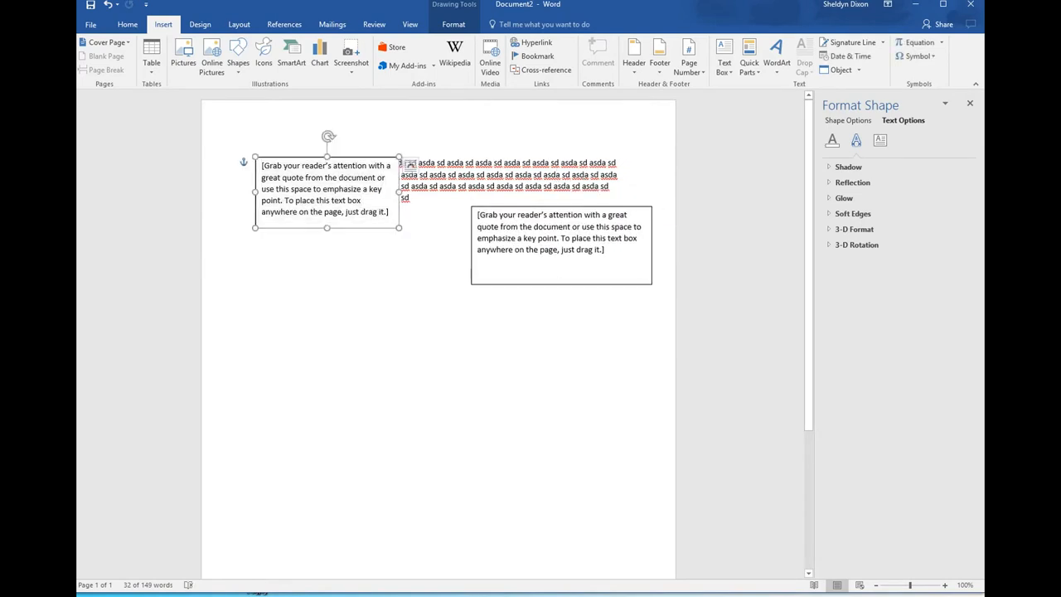
left_click_drag(395, 168, 395, 230)
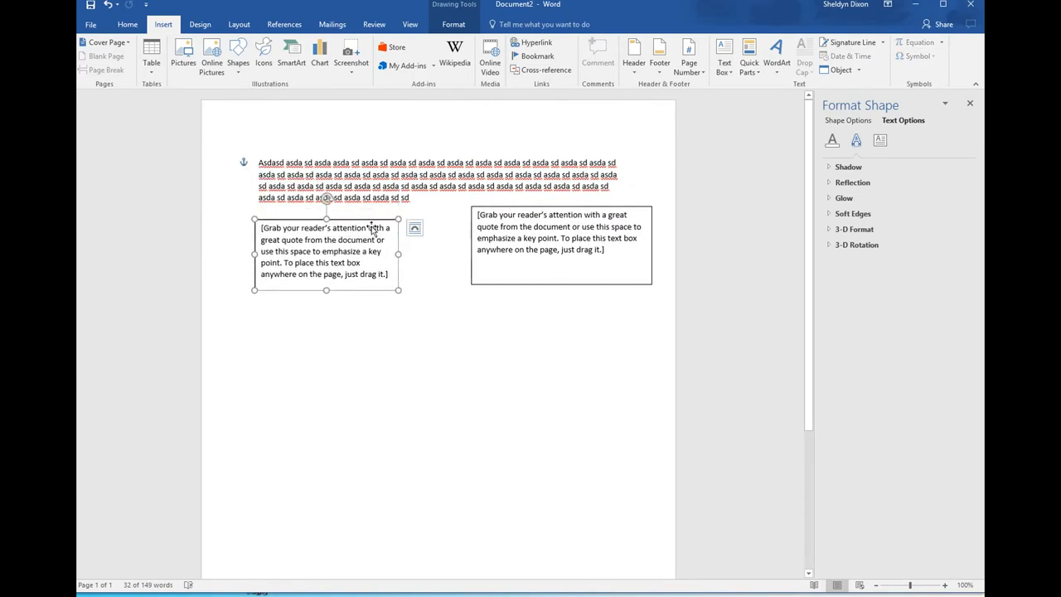
Show the left text box's Format Shape fill settings, and move the box over the paragraph's lower lines
right_click(367, 222)
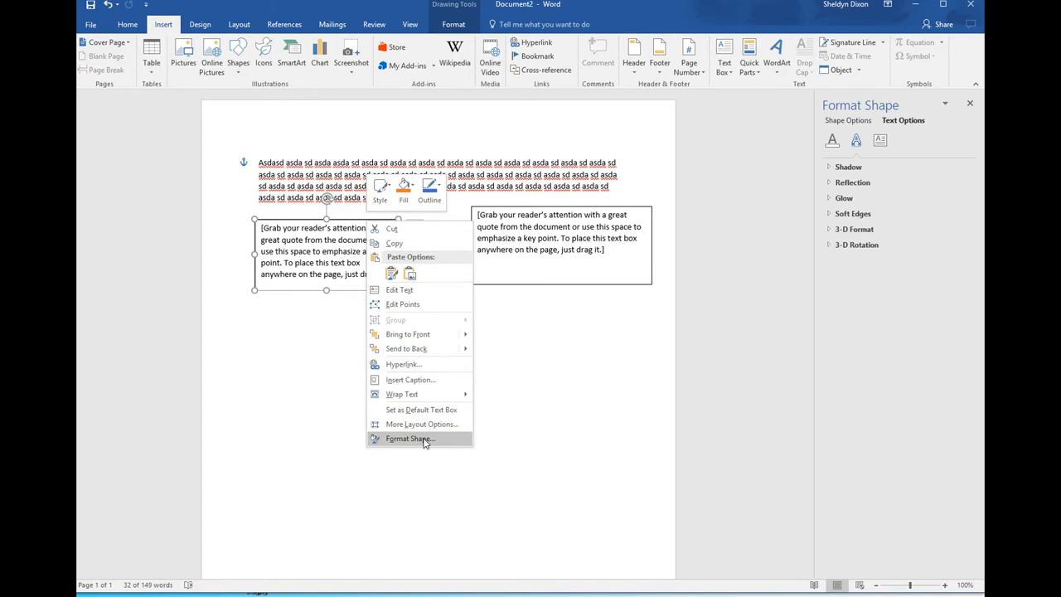
left_click(423, 439)
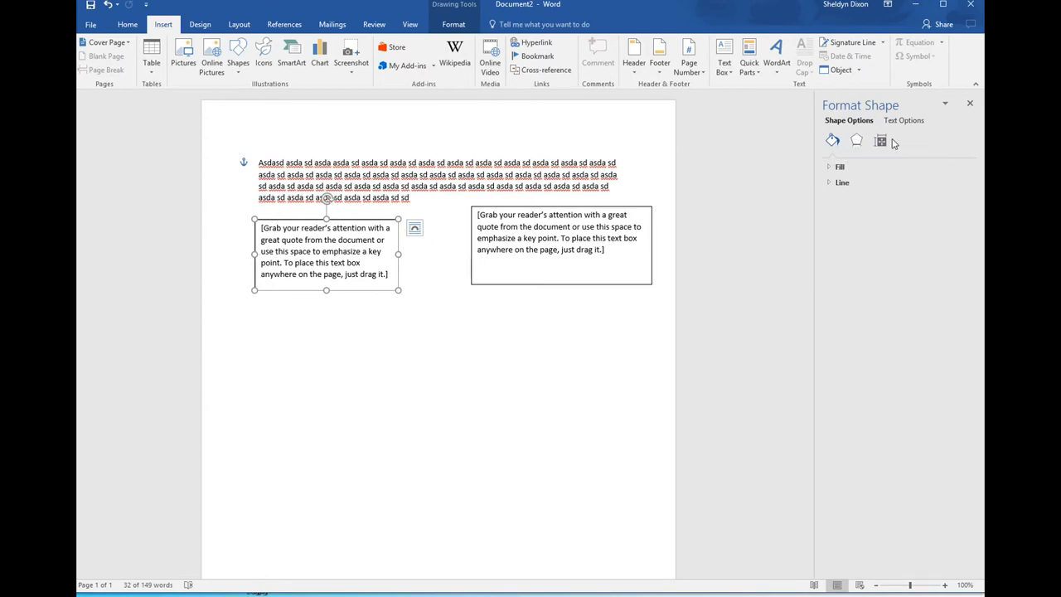
left_click(830, 168)
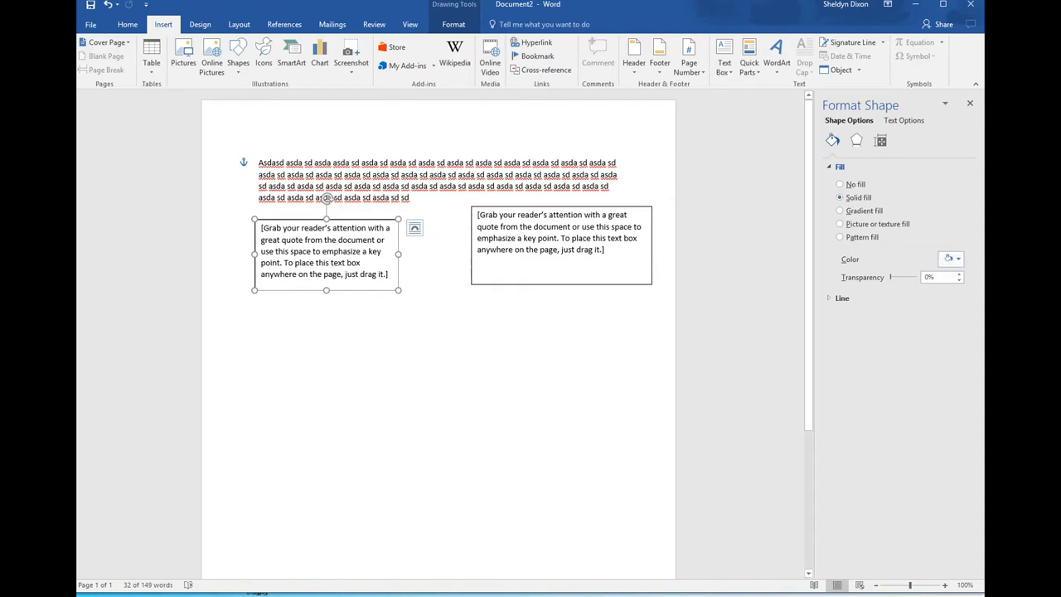
left_click_drag(391, 228, 419, 182)
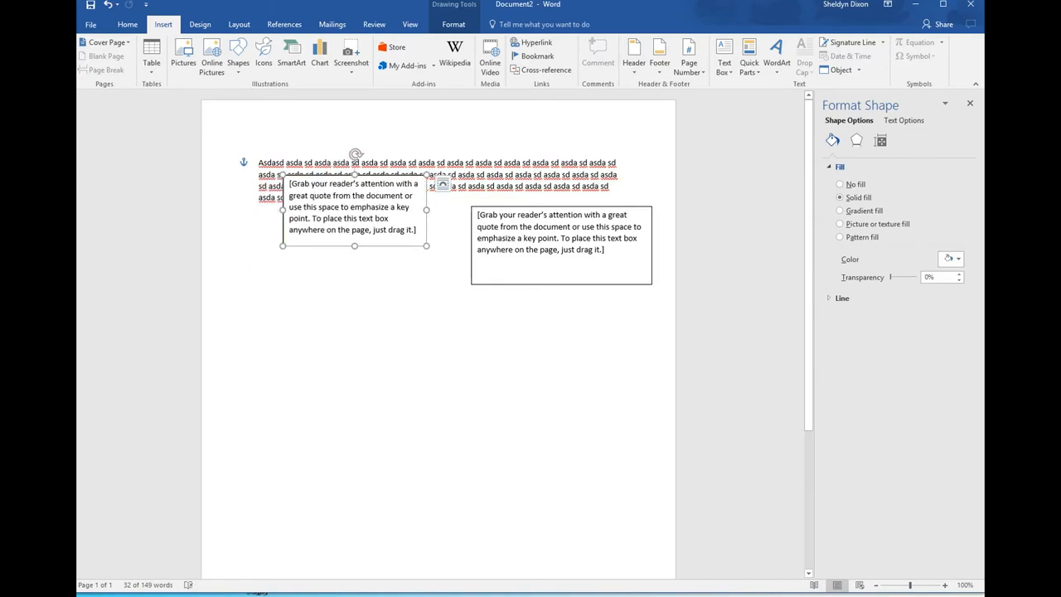
Try a light orange fill and a dark green fill on the left text box
left_click(952, 259)
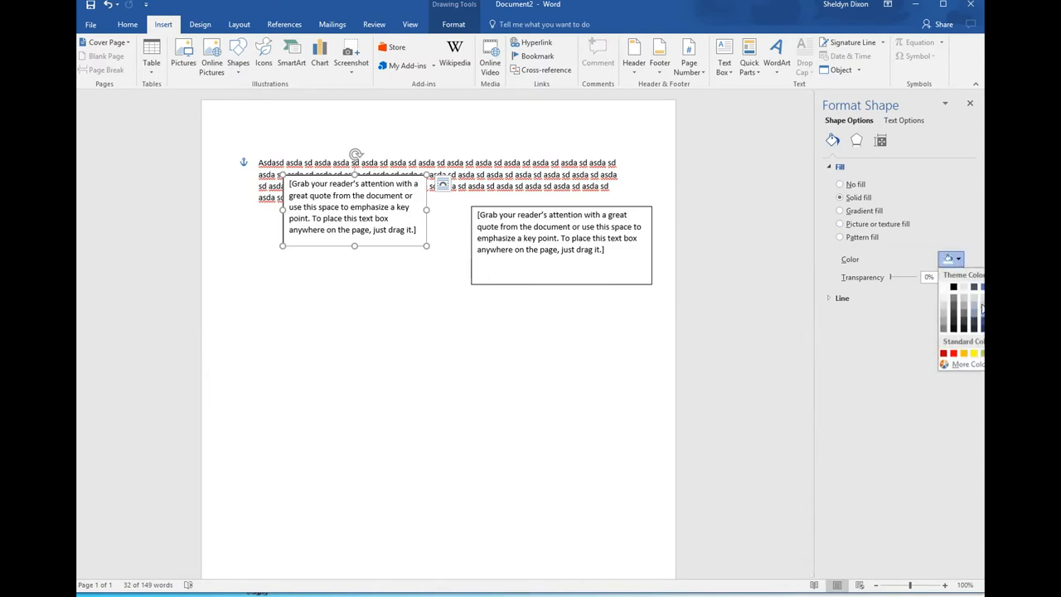
left_click(993, 317)
left_click(951, 259)
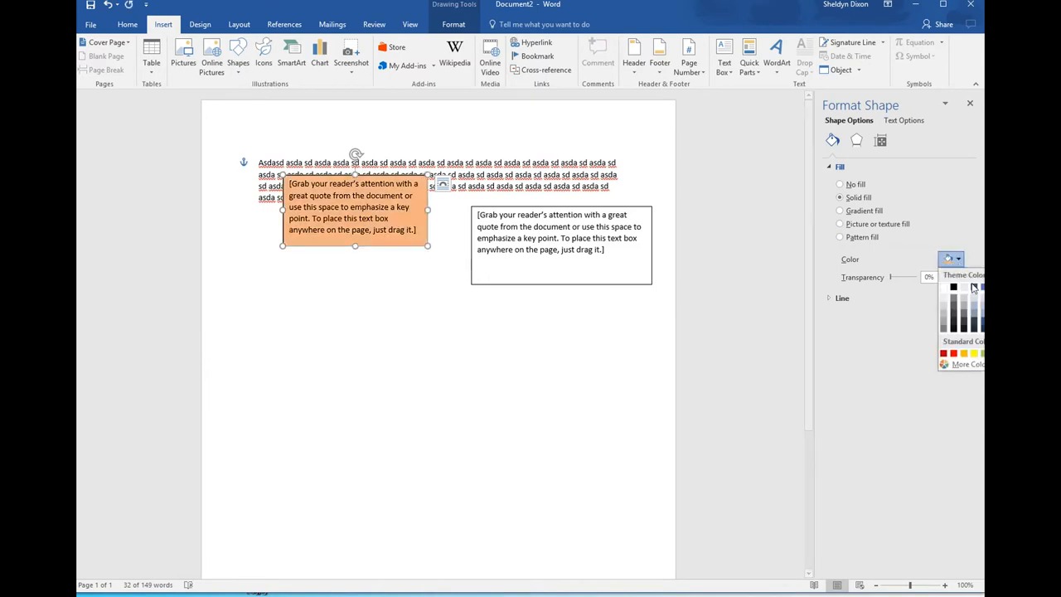
left_click(1034, 317)
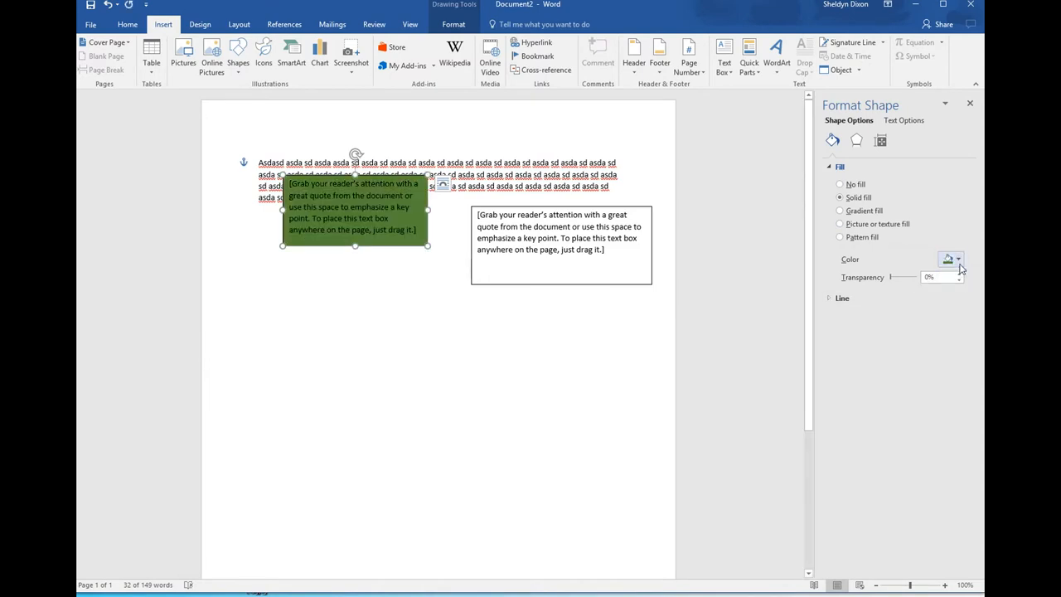
Change the left text box's fill to gray and set the fill transparency to 100%
left_click(951, 258)
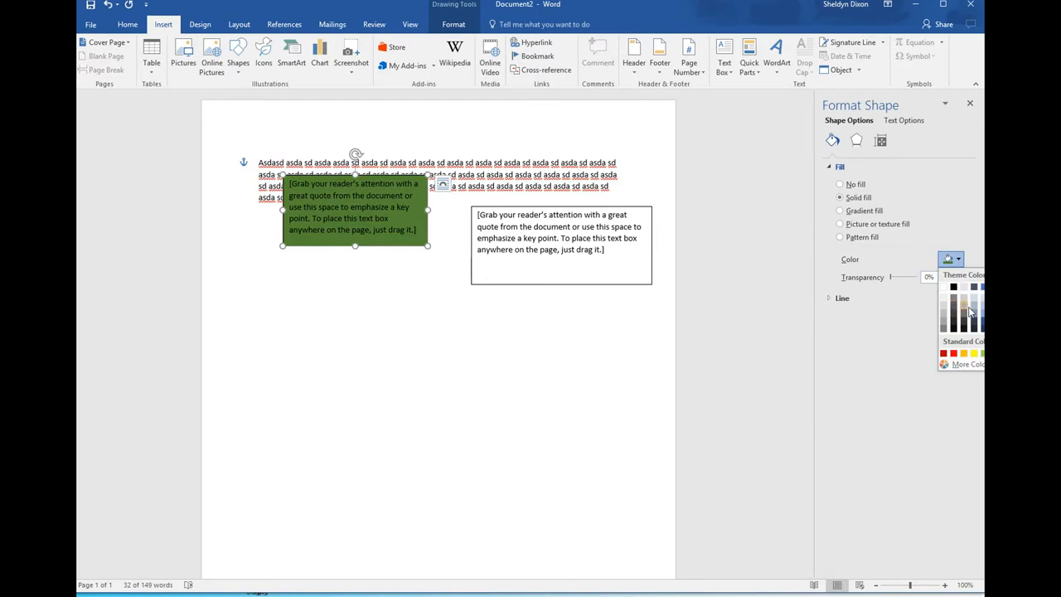
left_click(963, 311)
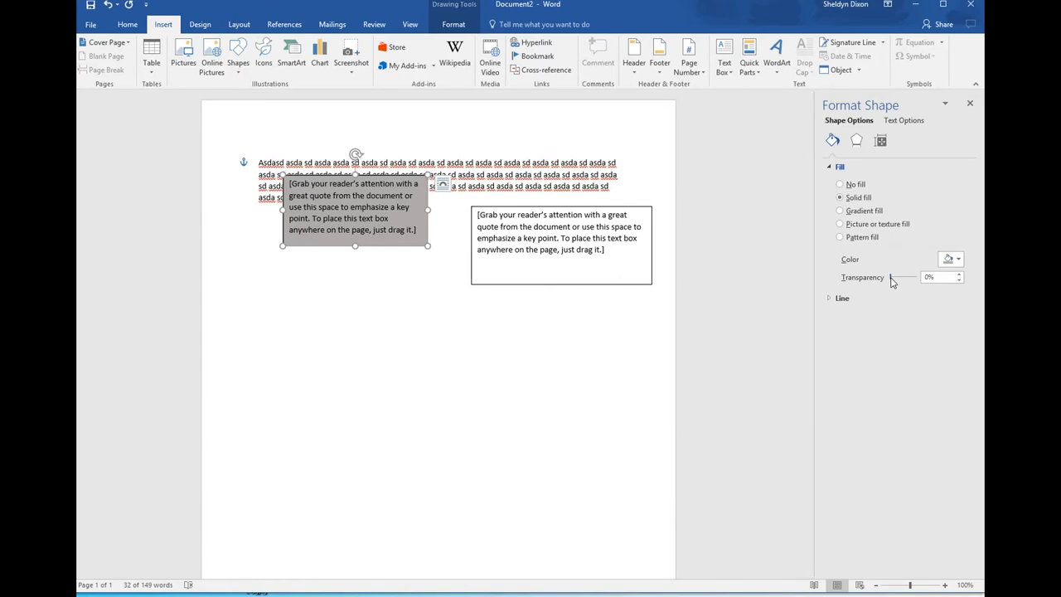
left_click_drag(891, 282, 929, 278)
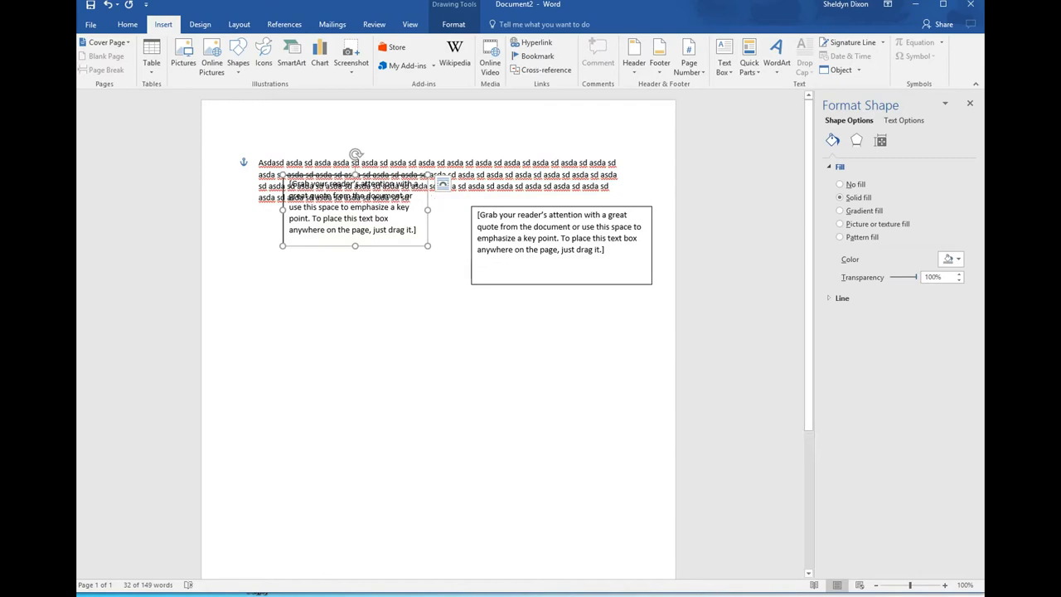
Move the left text box below the paragraph and enlarge it in height and width
triple_click(411, 203)
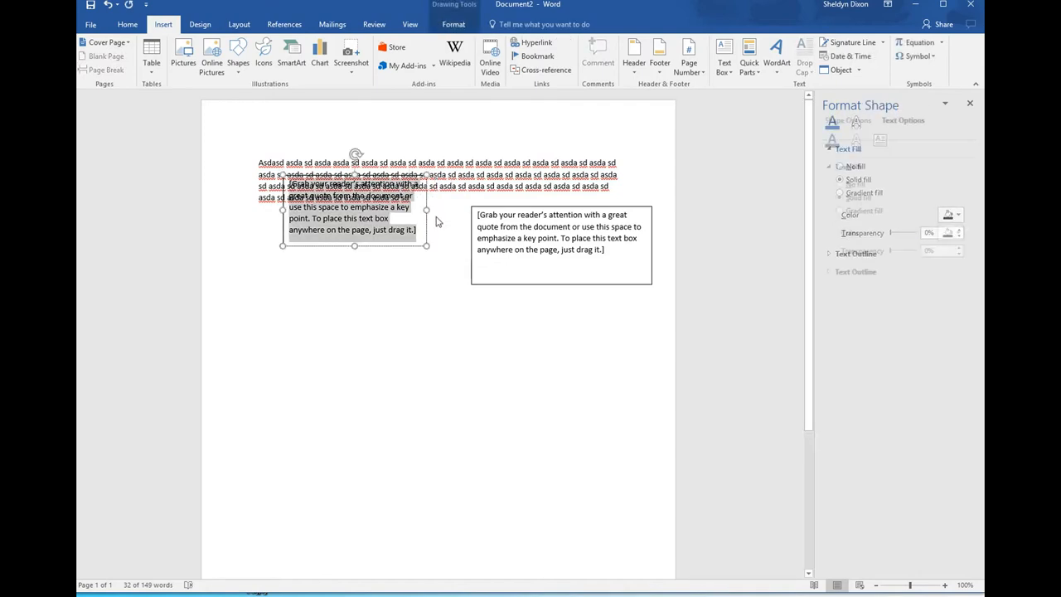
left_click(431, 228)
left_click_drag(431, 229, 443, 354)
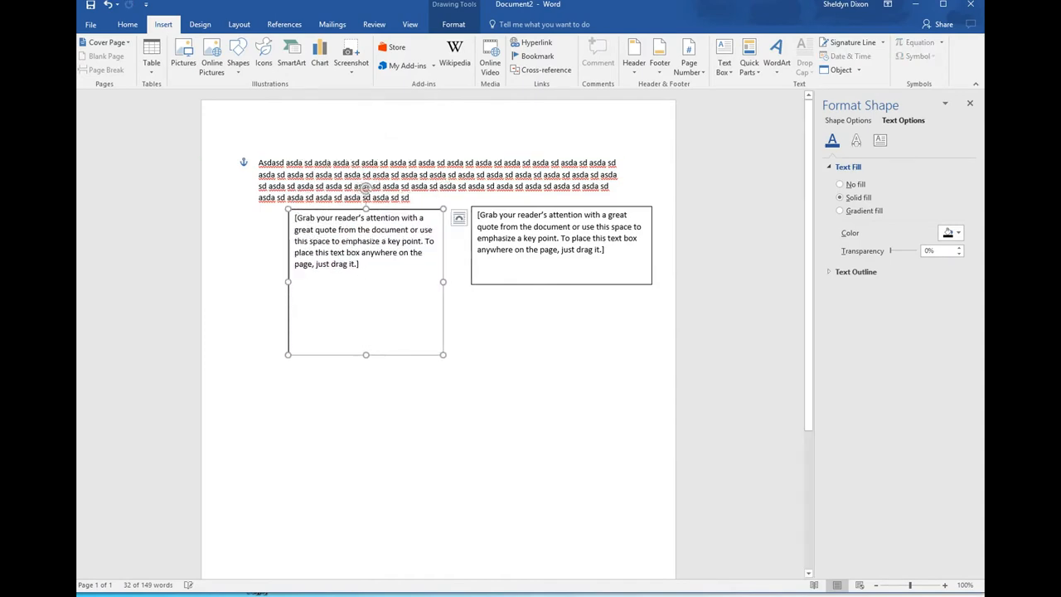
left_click_drag(287, 283, 274, 282)
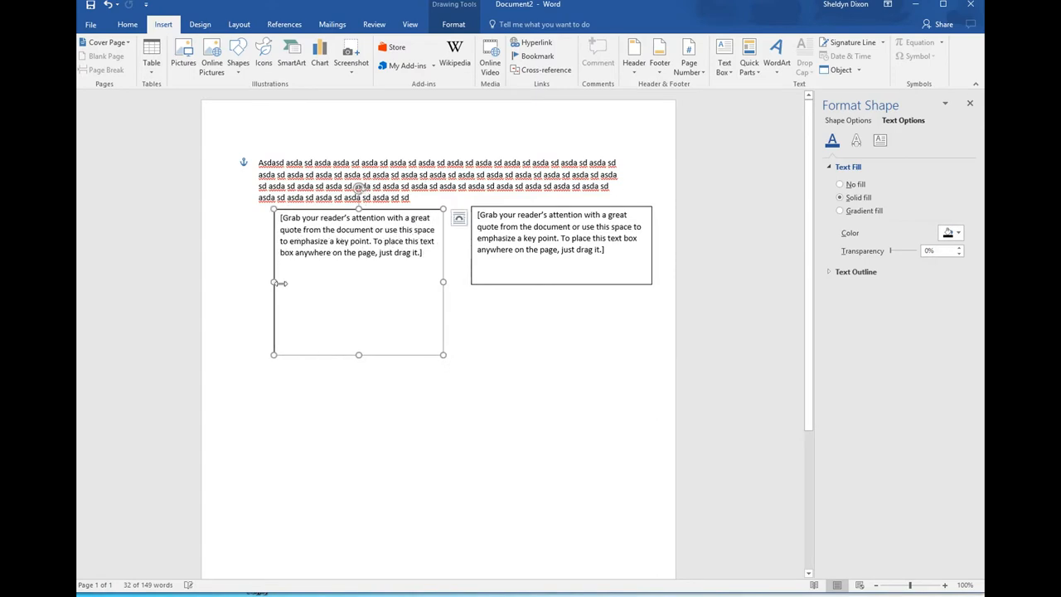
Set the left text box's text fill to black, and its shape fill to black with 48% transparency
left_click(953, 233)
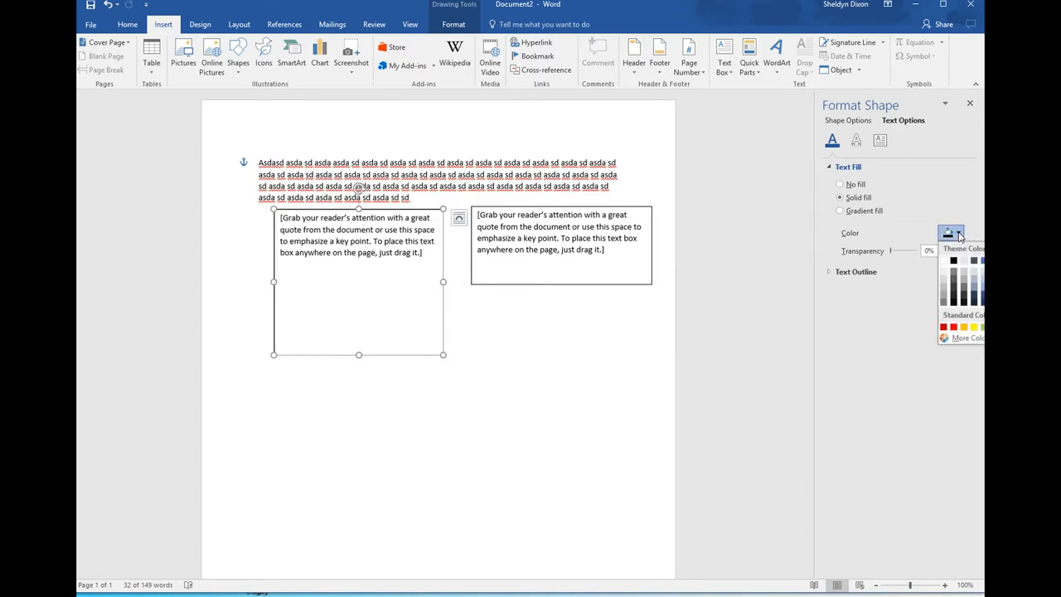
left_click(952, 262)
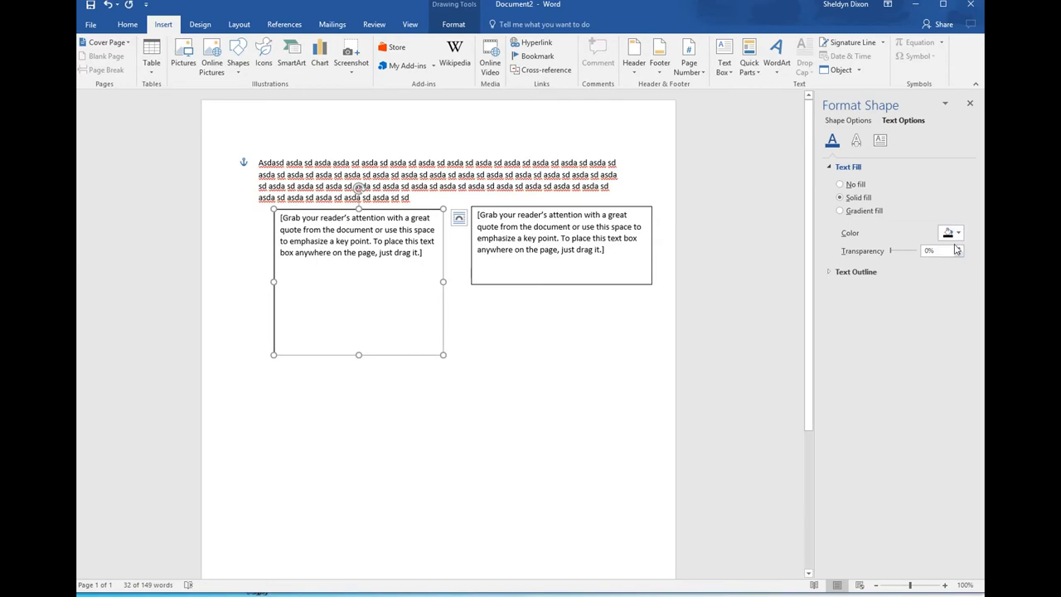
mouse_move(890, 251)
left_mouse_down()
mouse_move(903, 253)
mouse_move(884, 254)
left_mouse_up()
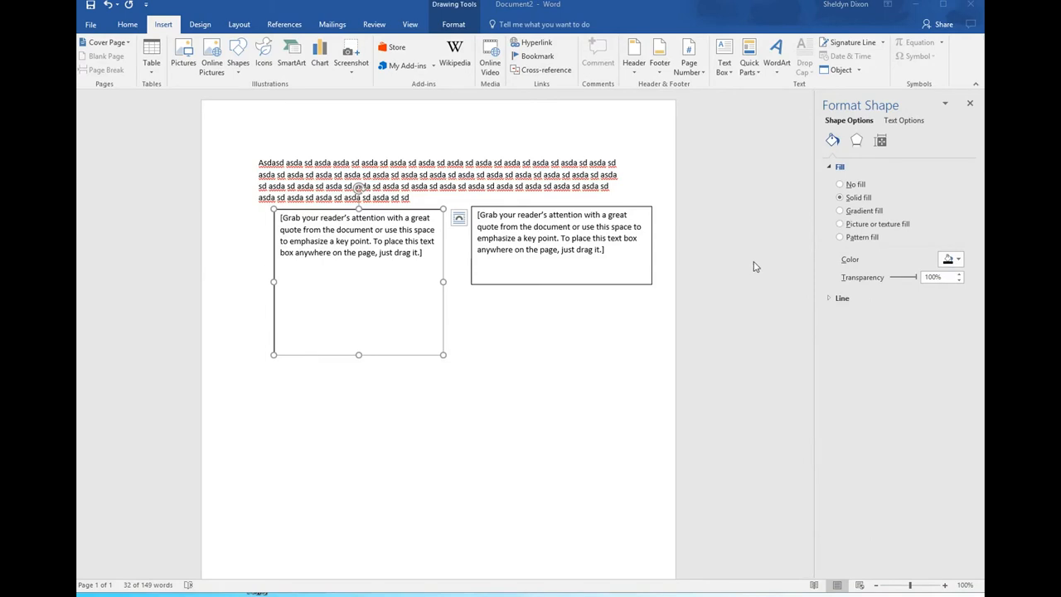
left_click(911, 278)
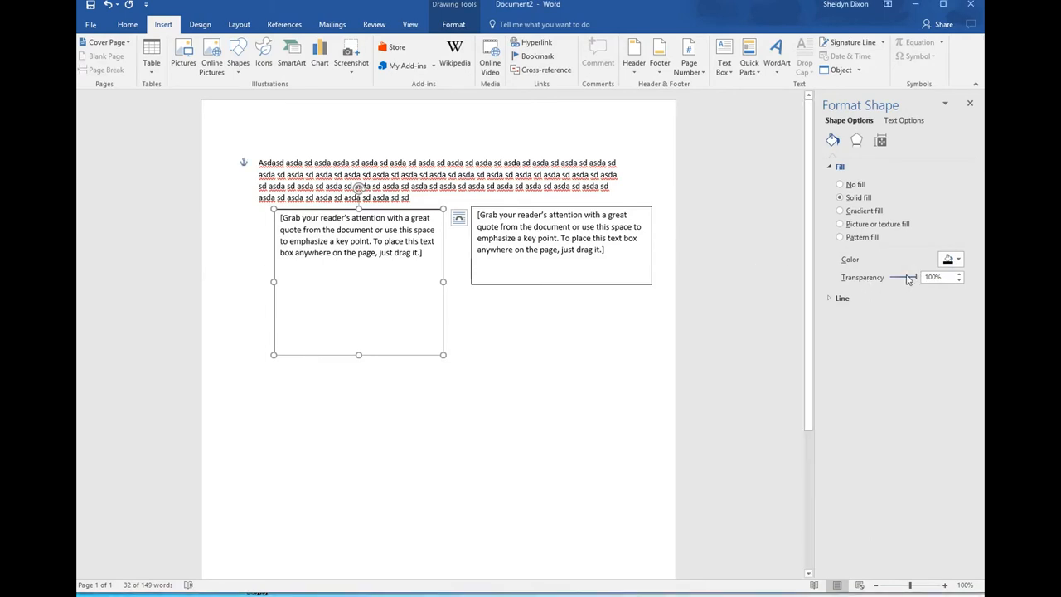
left_click_drag(917, 280, 903, 282)
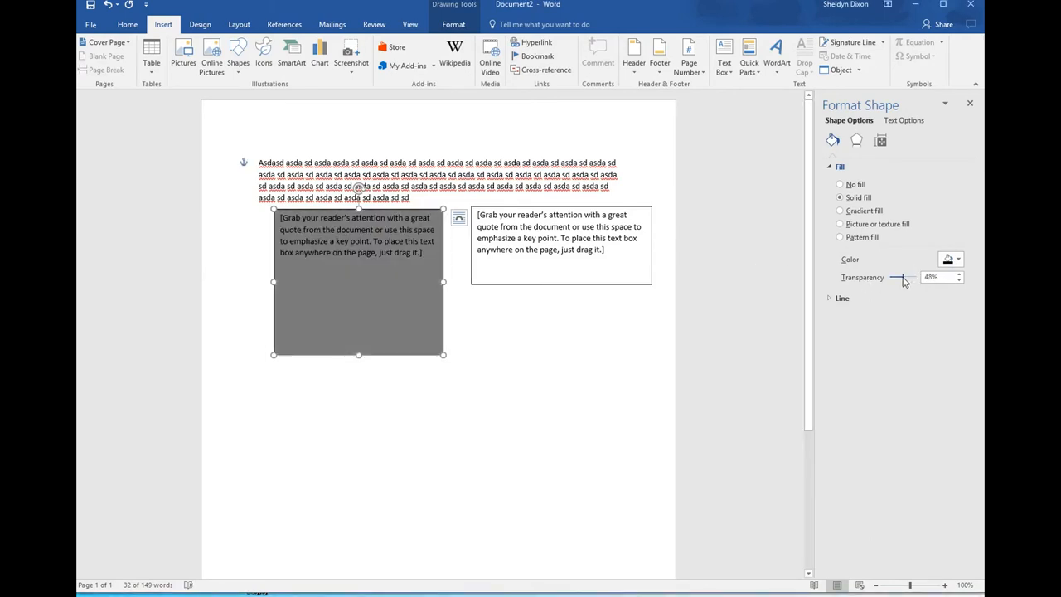
Move the black text box up over the paragraph and set its fill transparency to 35%
left_click_drag(375, 213, 392, 163)
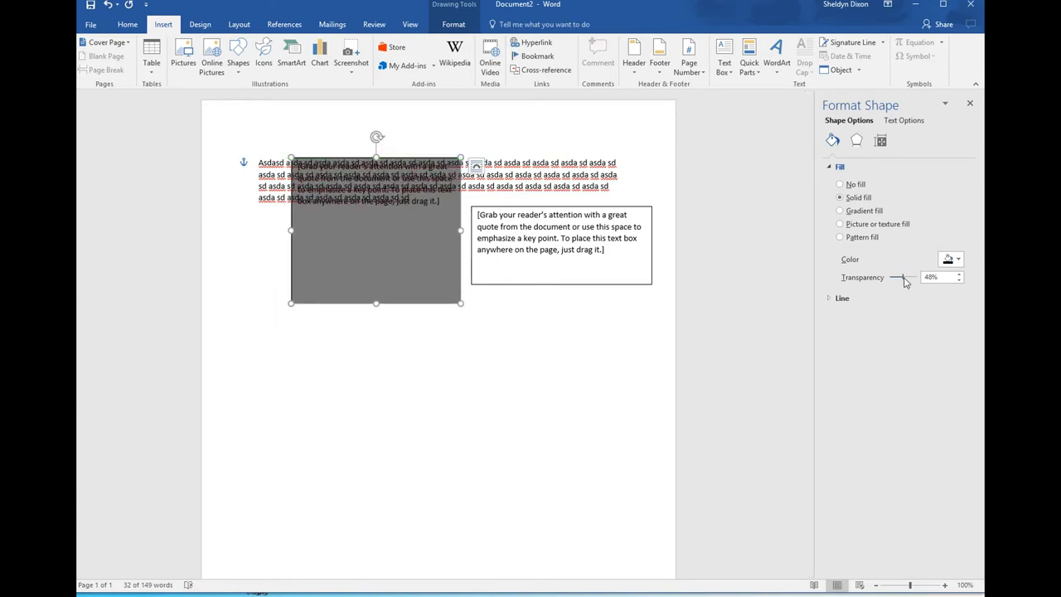
left_click_drag(905, 282, 901, 282)
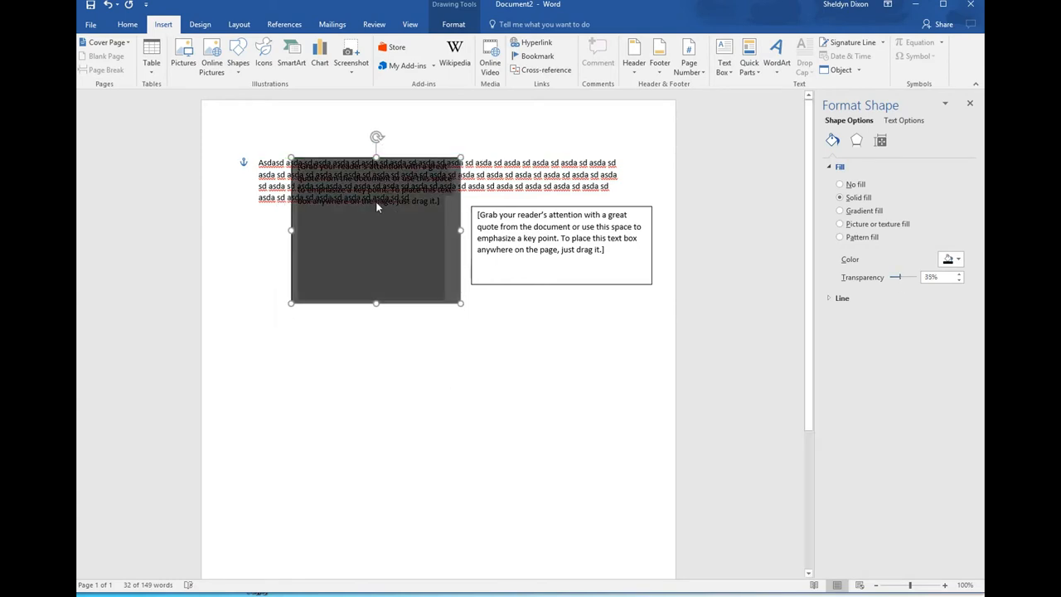
Set the font colour of the placeholder text in the black text box to white
left_click(436, 206)
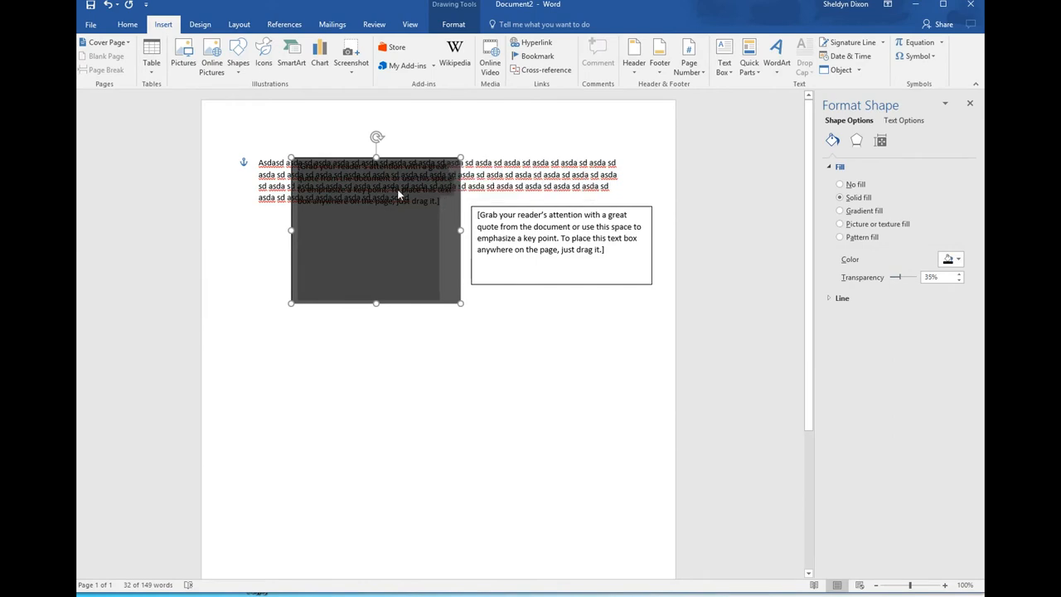
left_click(416, 212)
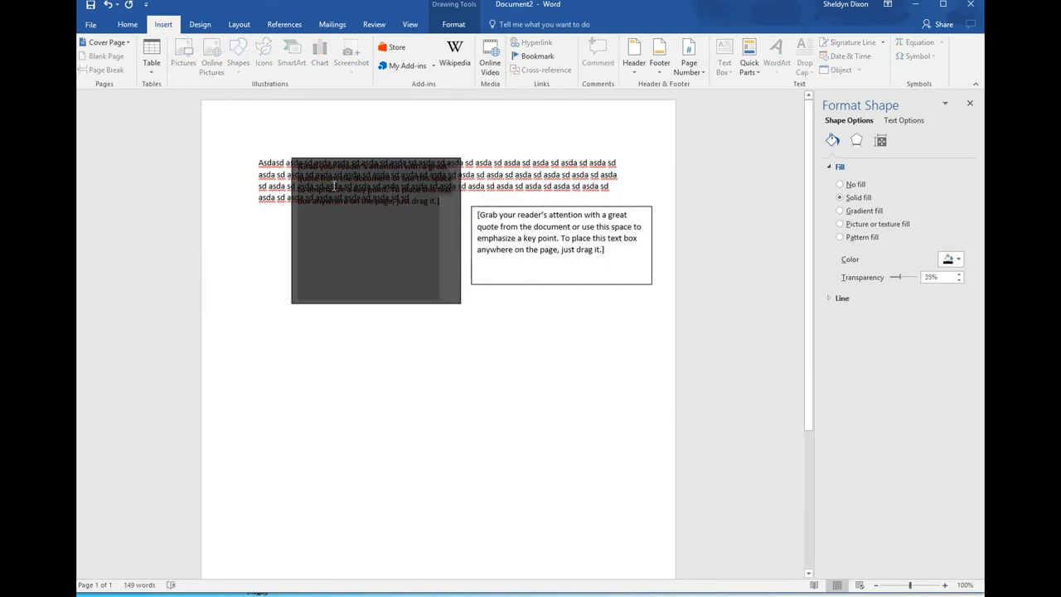
left_click(127, 25)
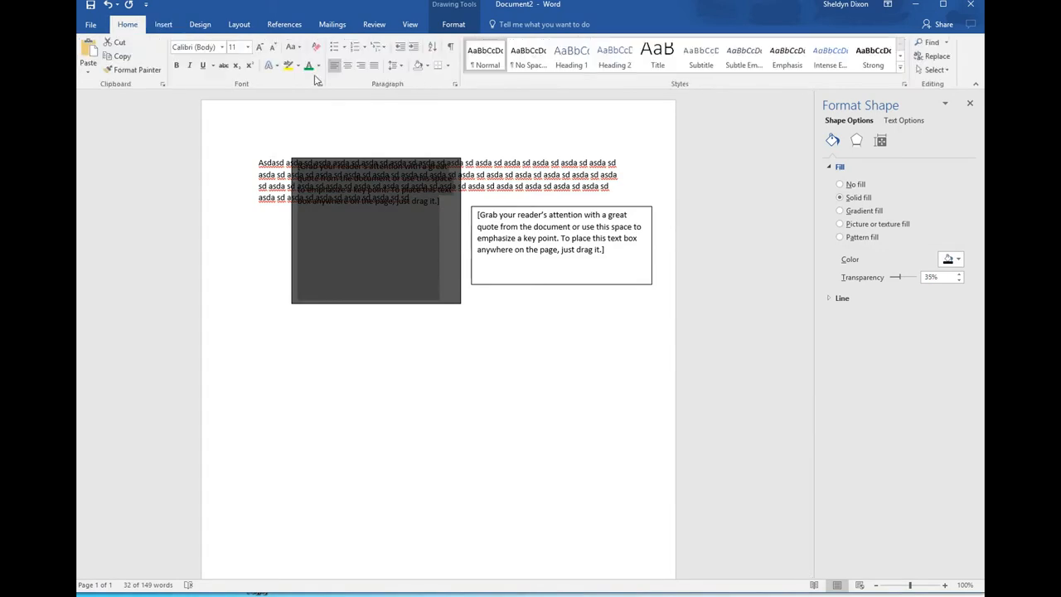
left_click(317, 66)
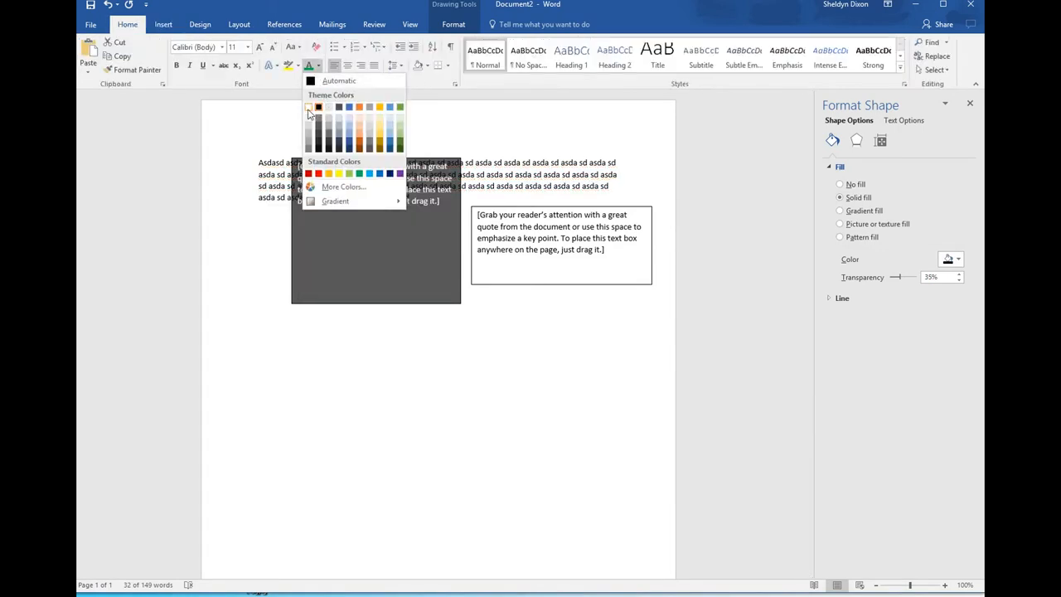
left_click(308, 106)
Replace the black box's placeholder text with "Asd asda sda sd asd asd asd asd asd asd asdasdasd asda das" and colour it yellow
left_click(404, 198)
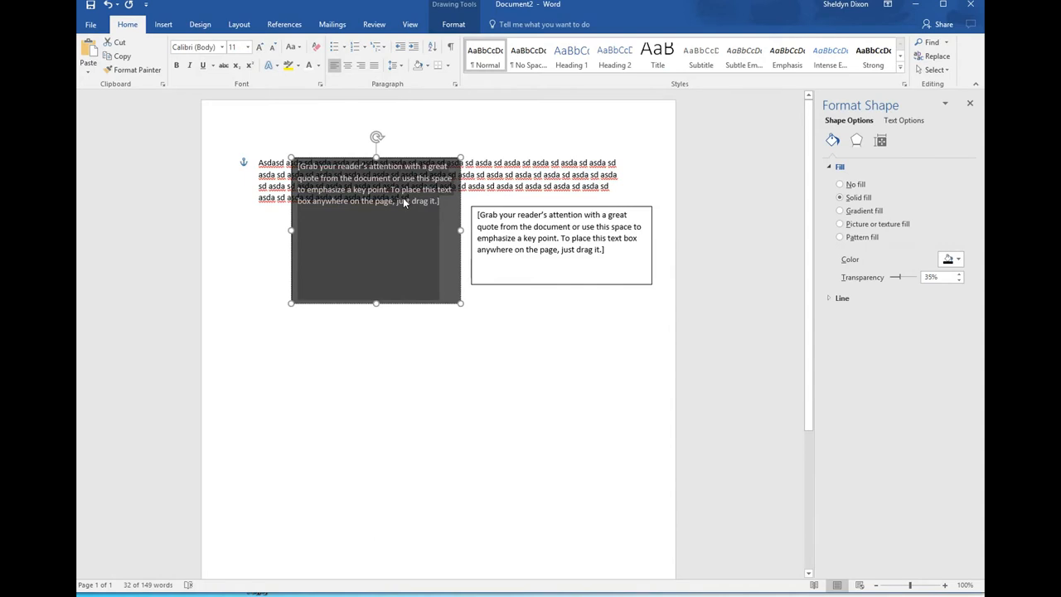
type("Asd asda sda sd asd asd asd asd asd asd asdasdasd asda das")
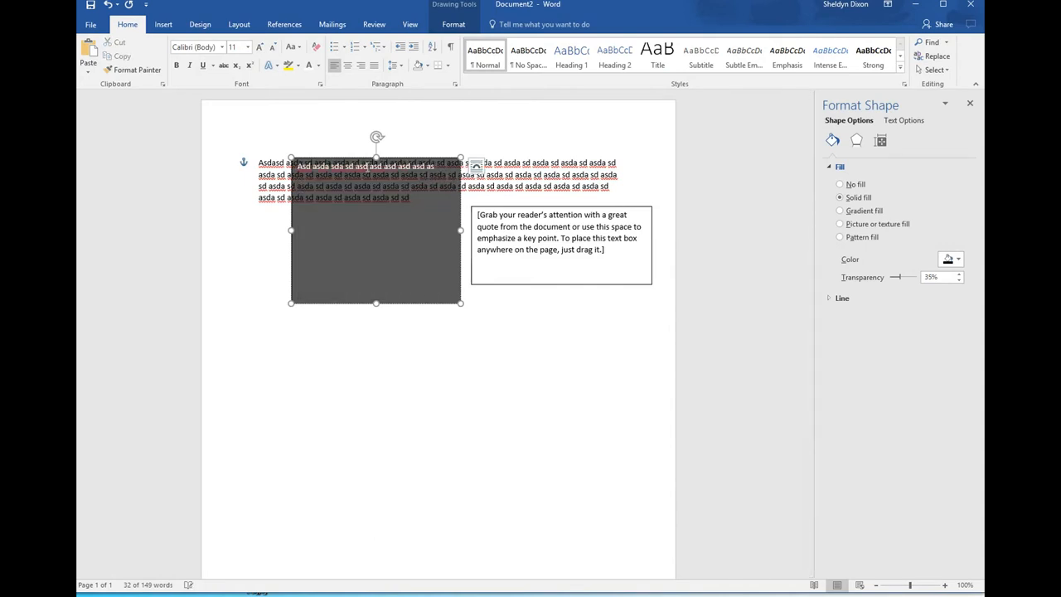
triple_click(371, 183)
left_click(318, 72)
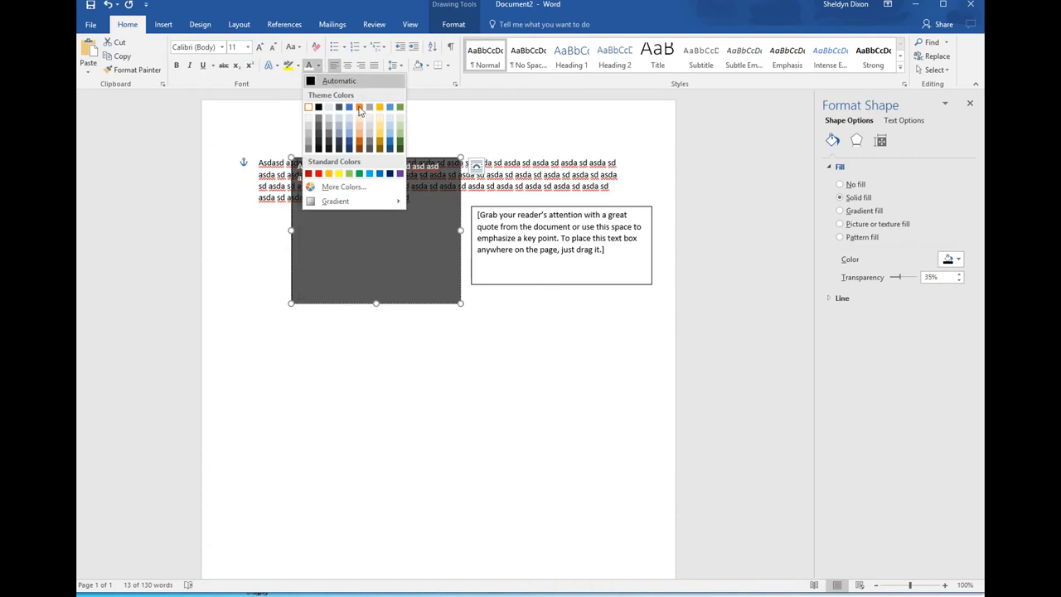
left_click(342, 174)
left_click(422, 198)
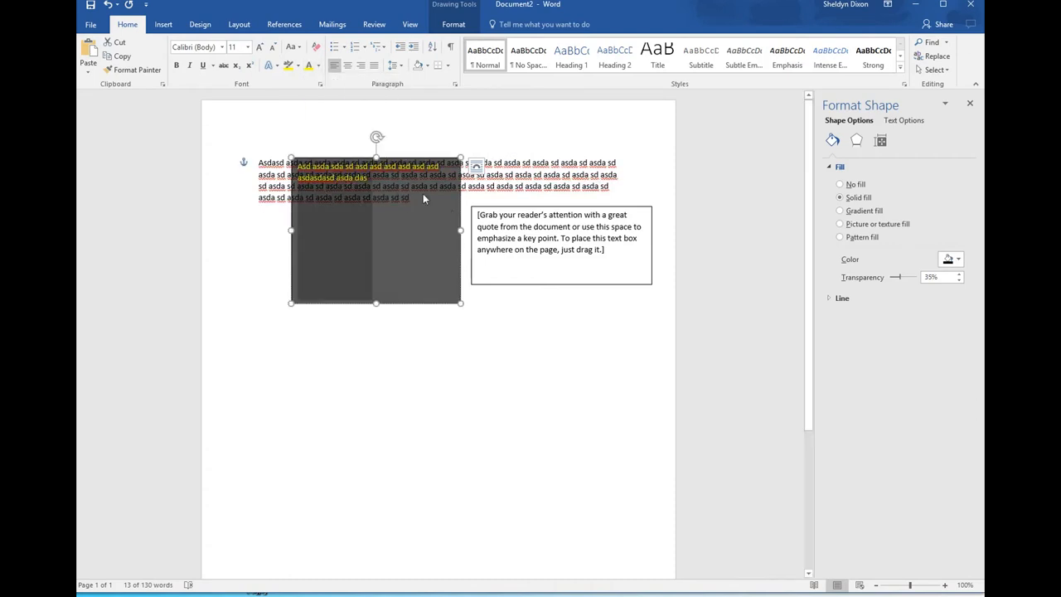
Give the text box over the paragraph a dark green solid fill with 12% transparency, and narrow the box
right_click(463, 230)
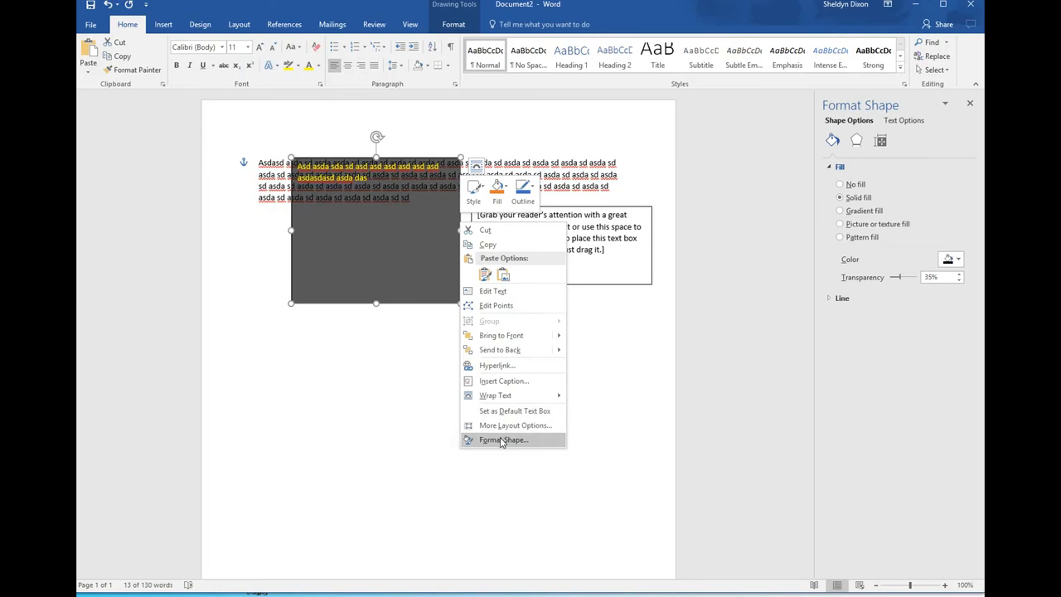
left_click(497, 443)
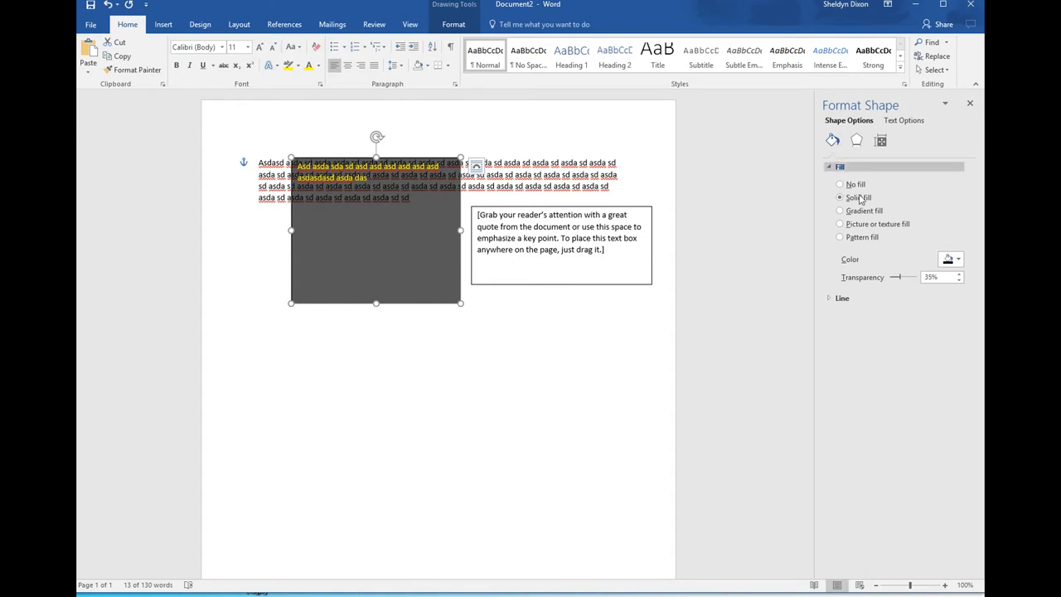
left_click(958, 259)
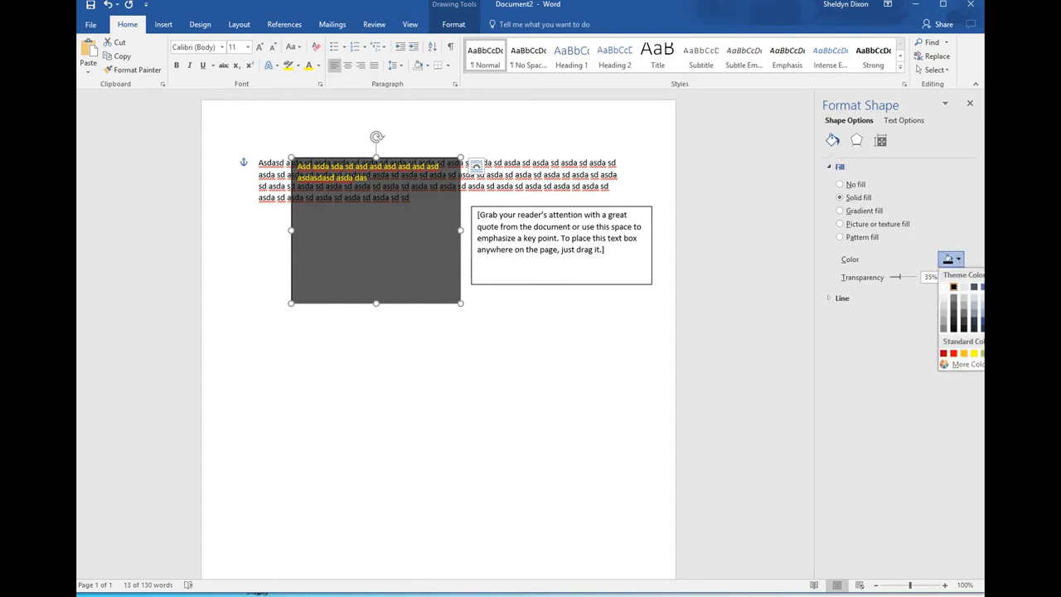
left_click(1035, 321)
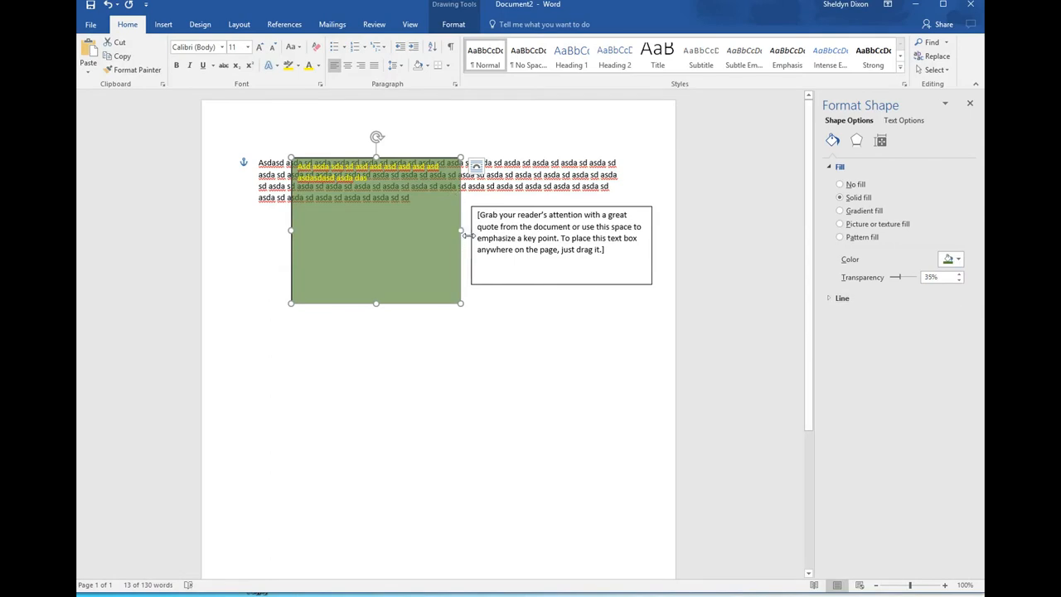
left_click_drag(465, 235, 416, 235)
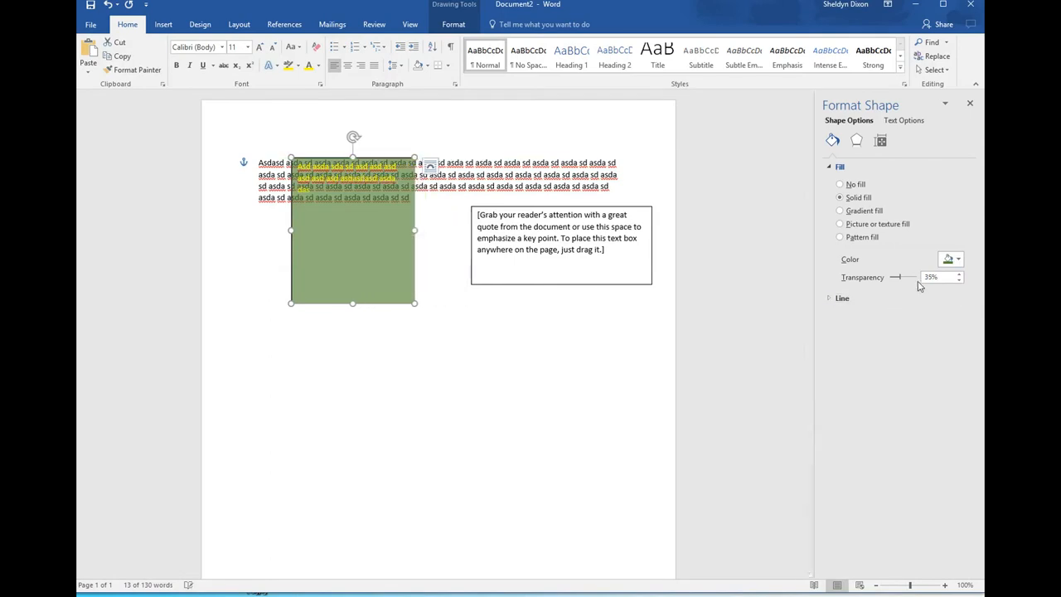
left_click_drag(900, 275, 880, 277)
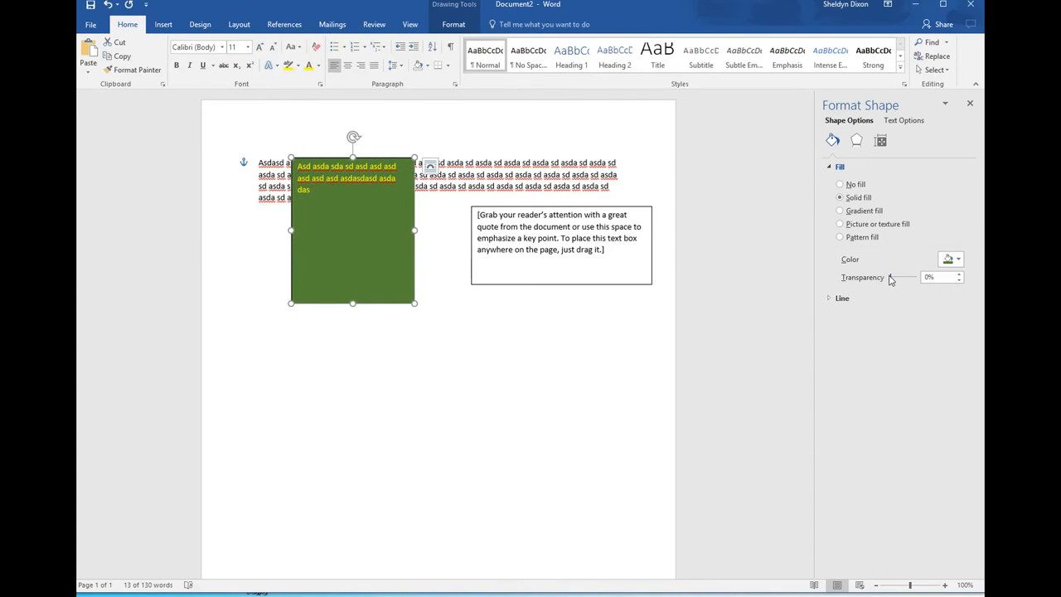
left_click_drag(891, 279, 894, 280)
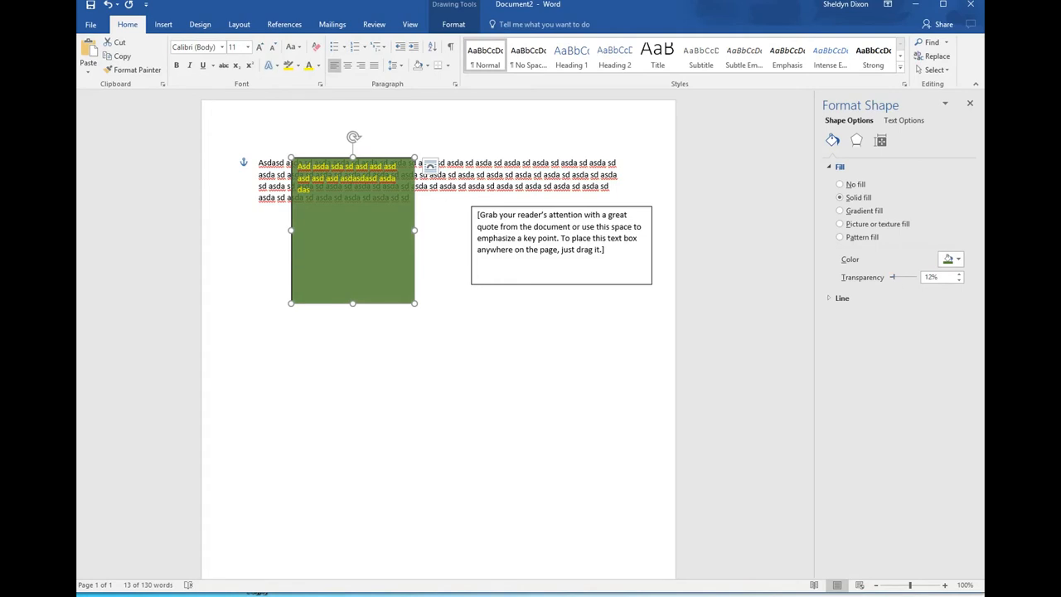
Enlarge the green text box in width and height, and align its left edge with the start of the paragraph
left_click_drag(387, 158, 416, 155)
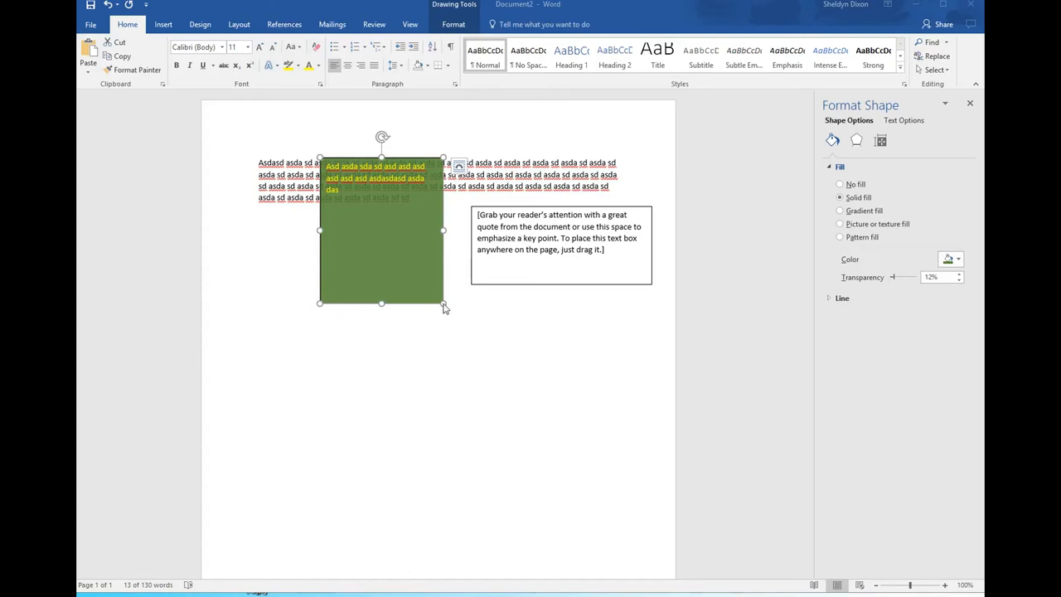
left_click_drag(445, 306, 572, 420)
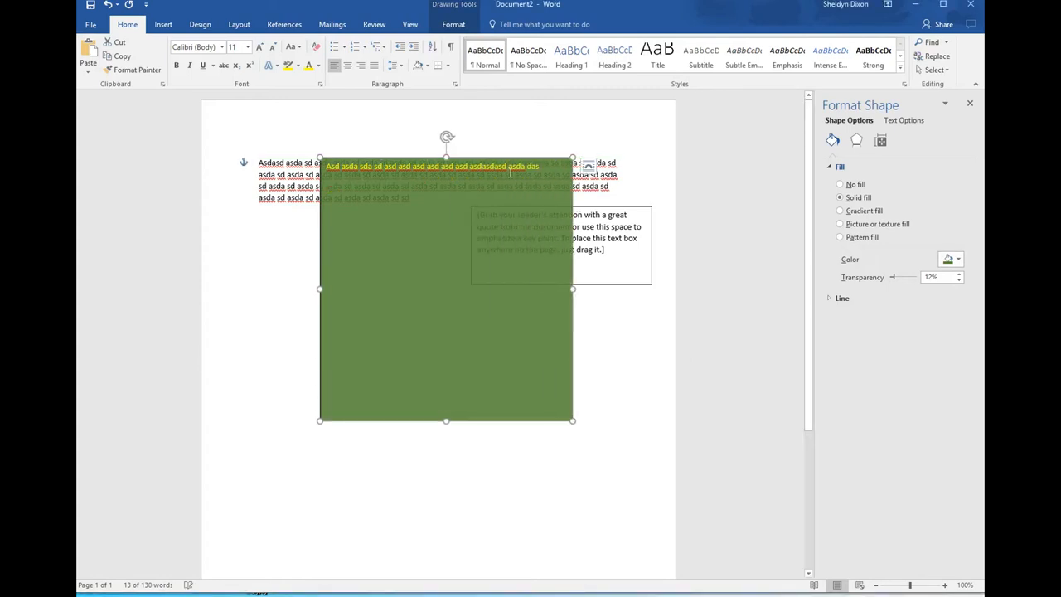
left_click_drag(509, 173, 450, 172)
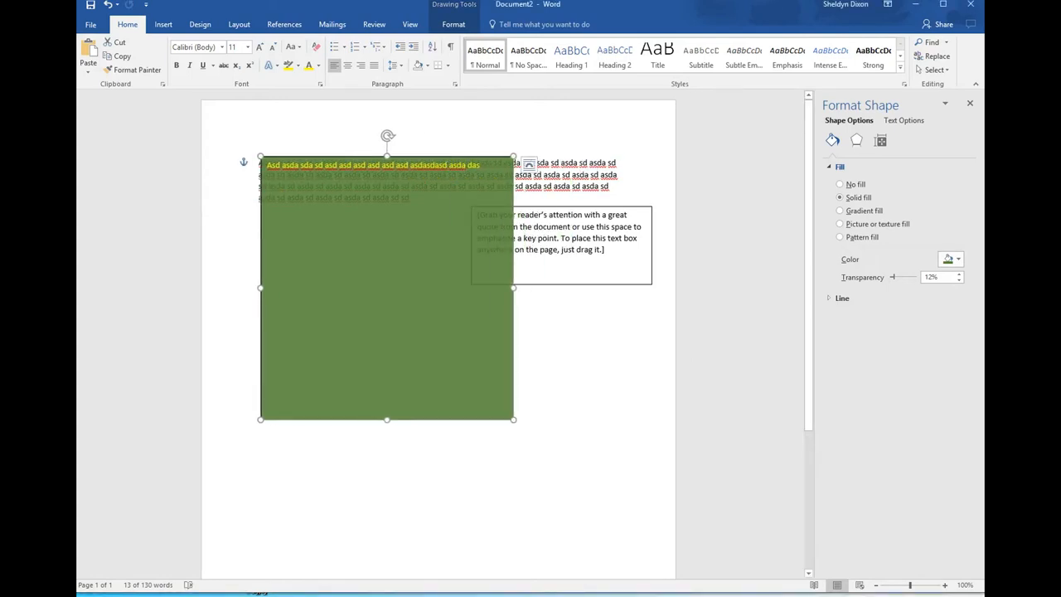
Fill the enlarged text box with the picture file pexels-photo-158976.jpeg from the Desktop folder
left_click(839, 224)
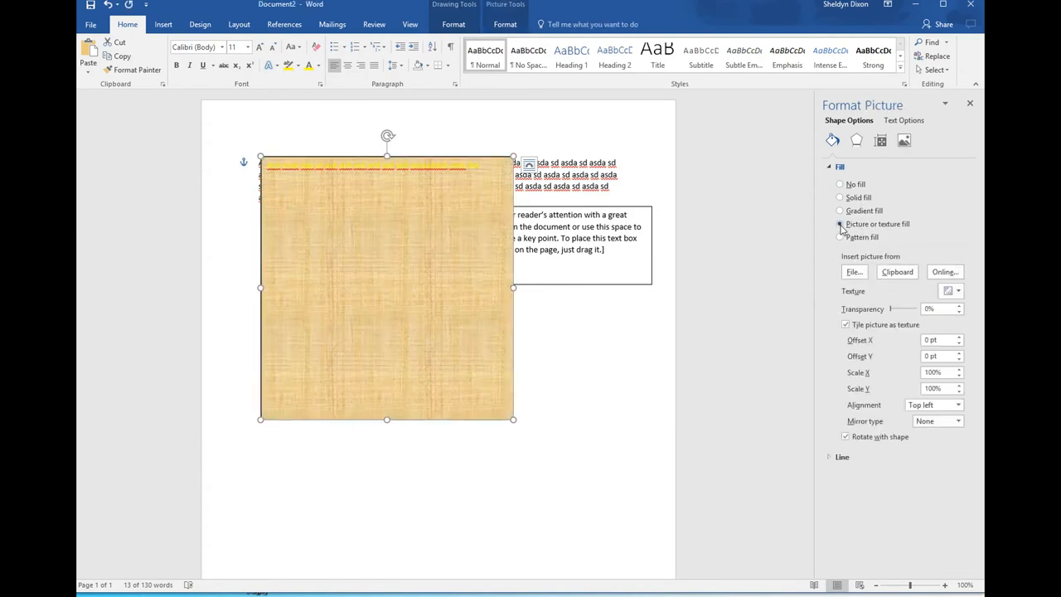
left_click(858, 277)
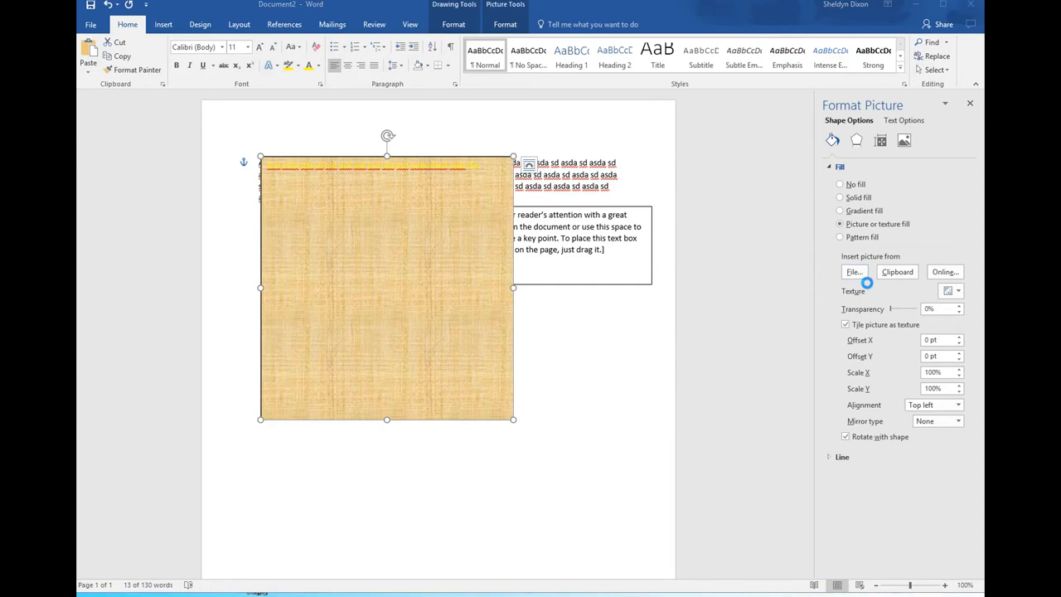
scroll(419, 157, "down", 1)
scroll(419, 157, "down", 10)
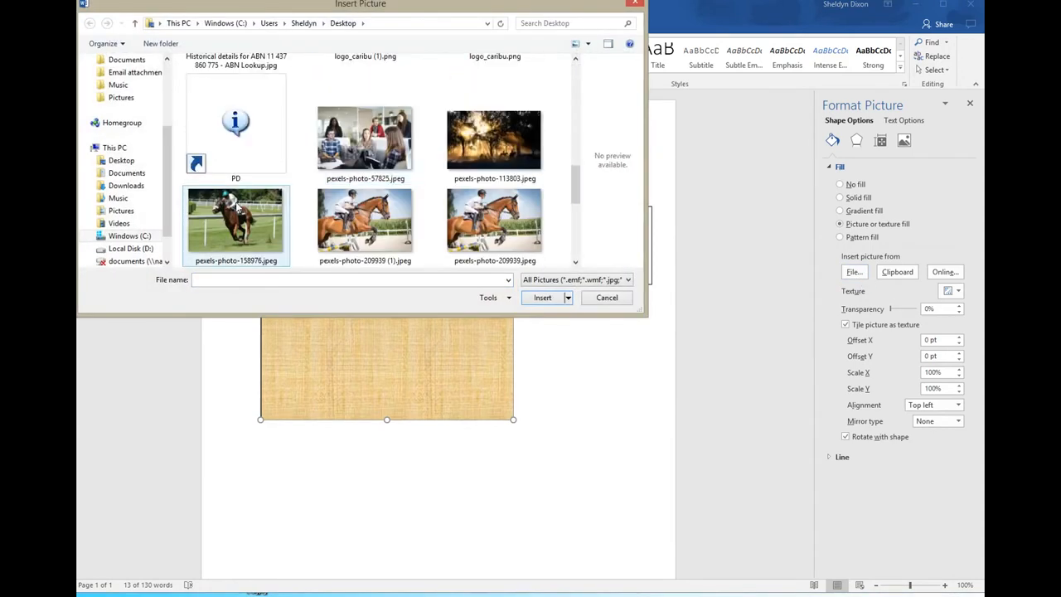
double_click(238, 207)
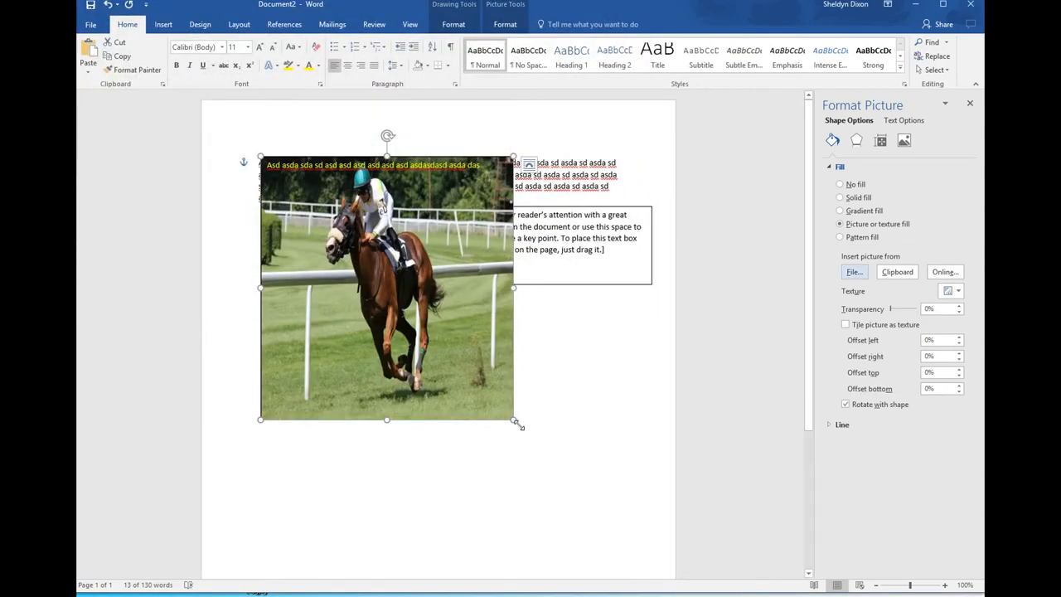
Try several proportions for the picture-filled text box, ending with it as wide as the paragraph and in landscape shape
left_click_drag(514, 421, 565, 271)
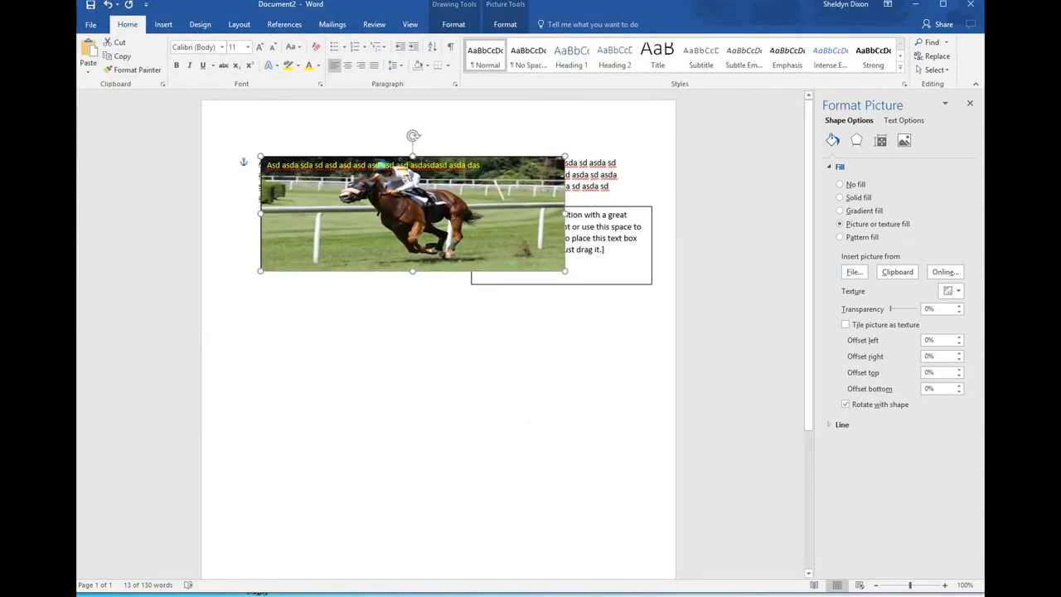
left_click_drag(420, 292, 334, 240)
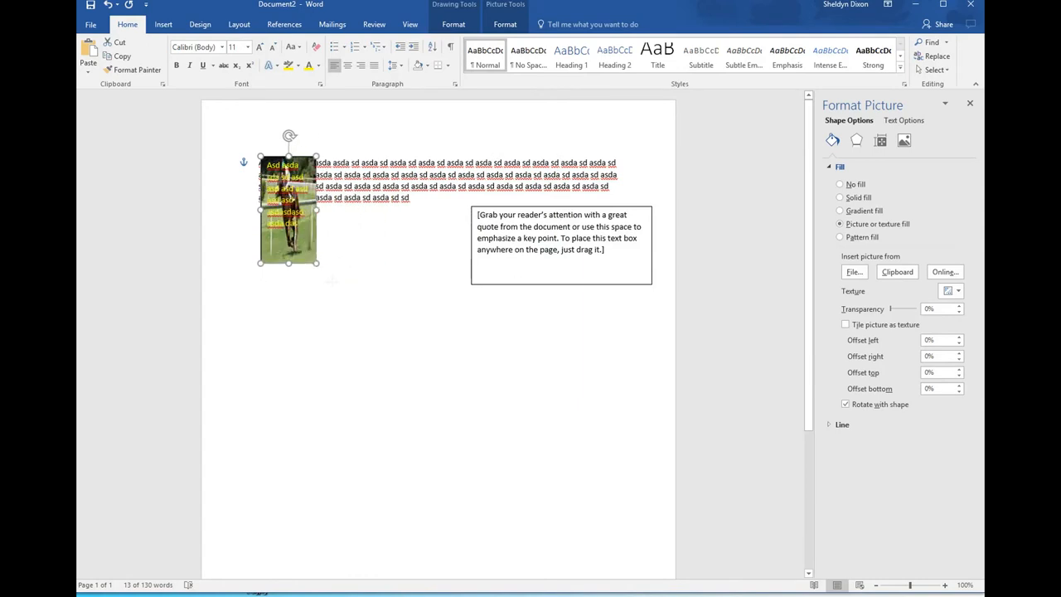
left_click_drag(331, 282, 589, 368)
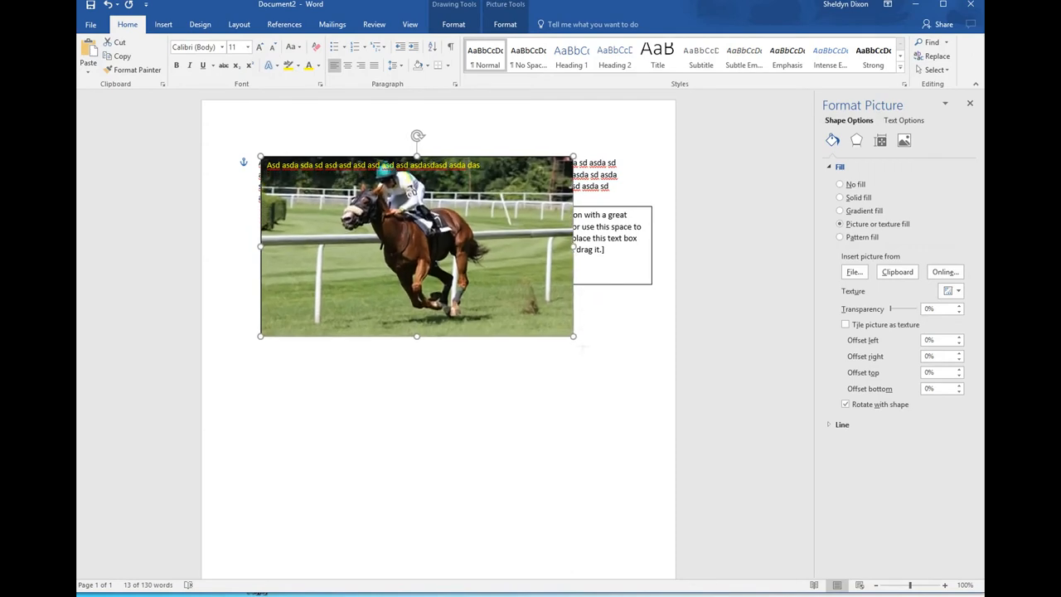
left_click_drag(582, 348, 619, 388)
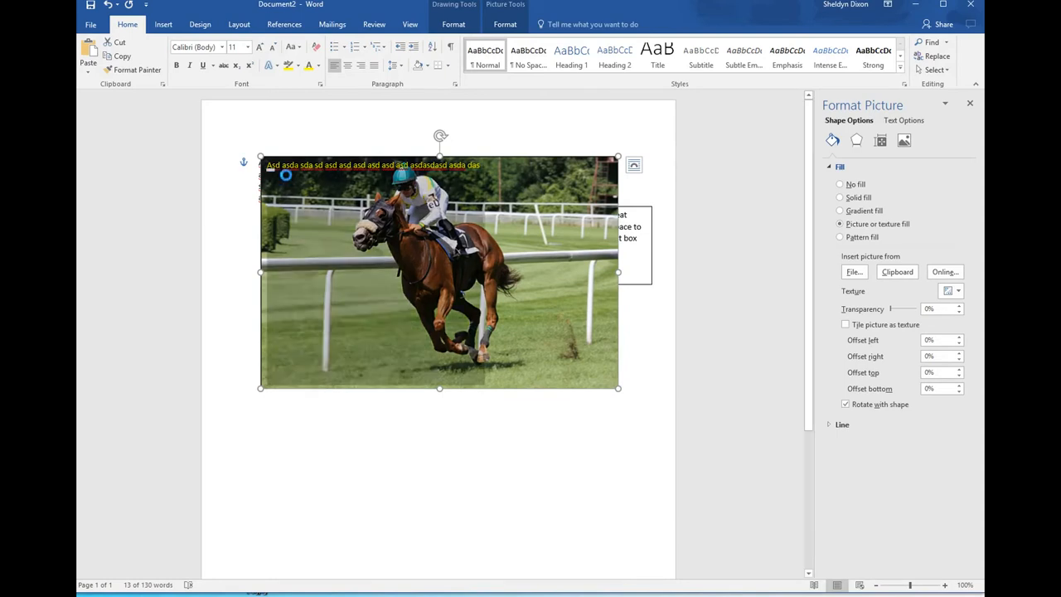
Extend the yellow text in the picture-filled box to a third line with more "asd asd asd ddas" filler text
left_click(270, 176)
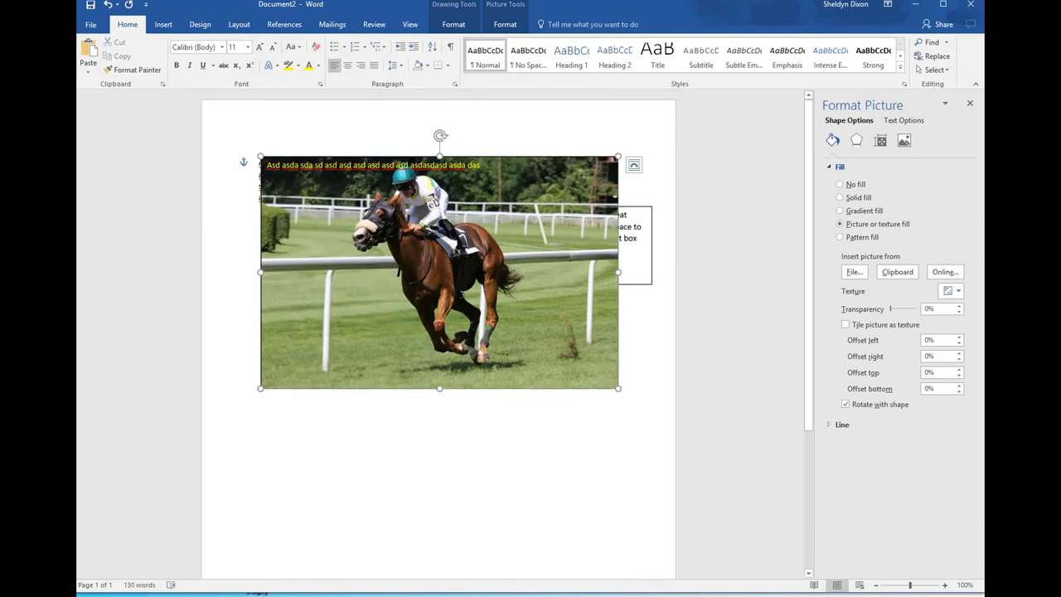
type("asd ad asd asd as dsdasd asd")
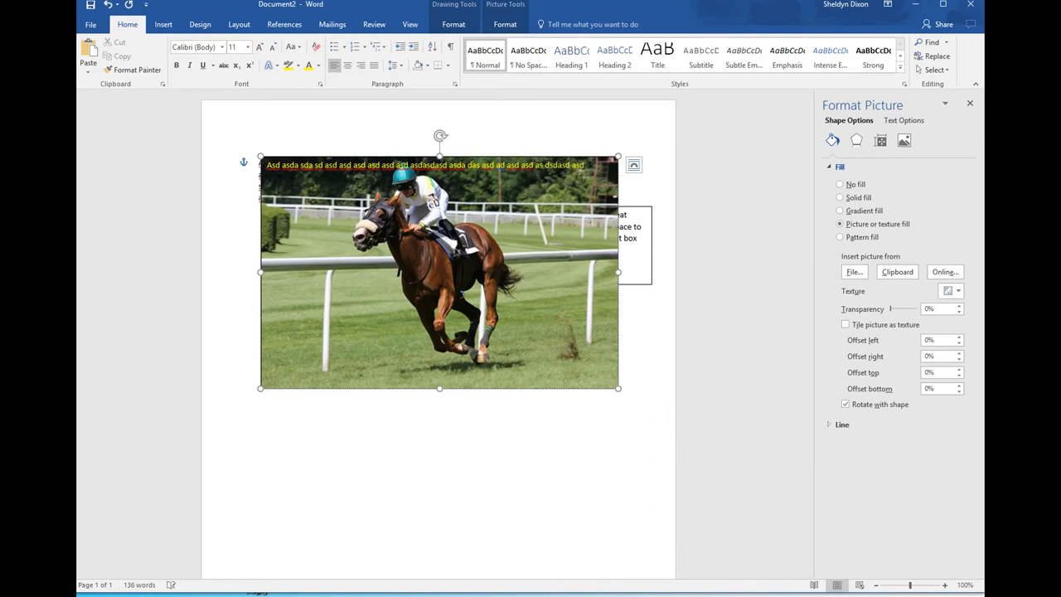
type(" asd asd asd asd asd ddas dasd")
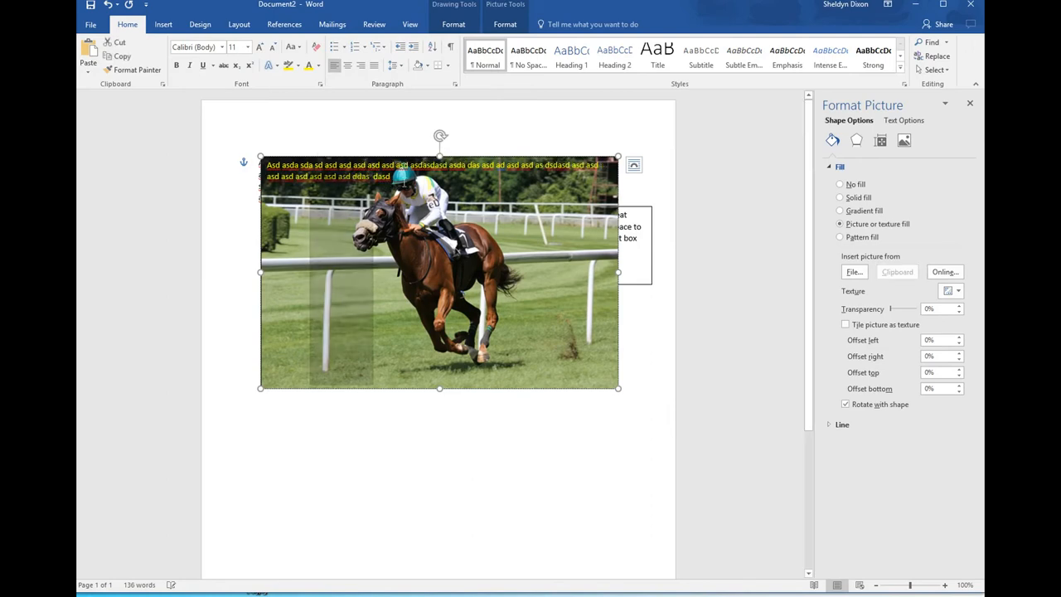
type("asd asd ddas  asd asd ddas")
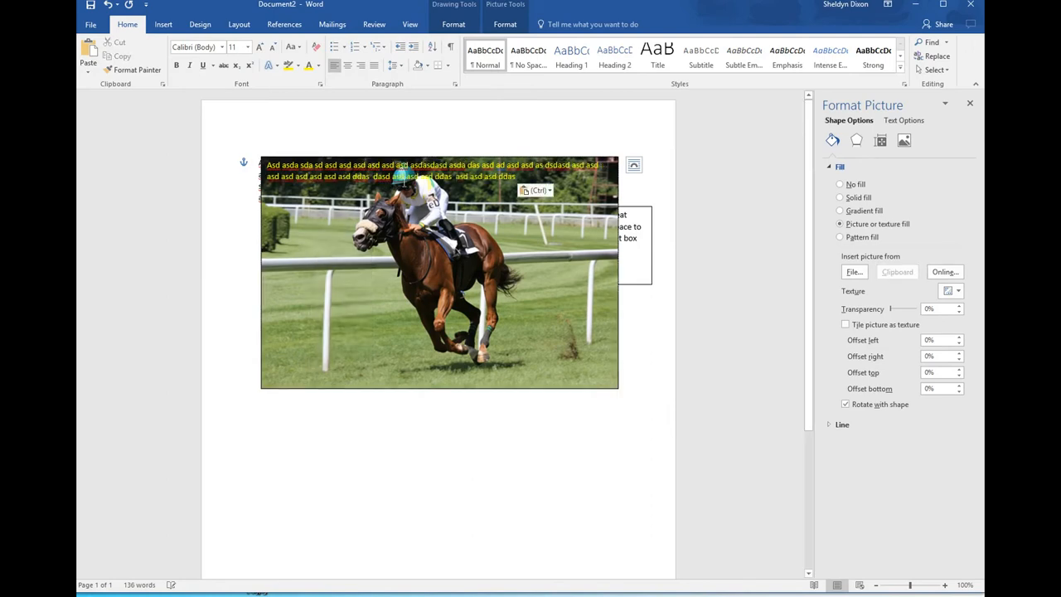
type("asd asd asd ddas  asd asd asd ddas")
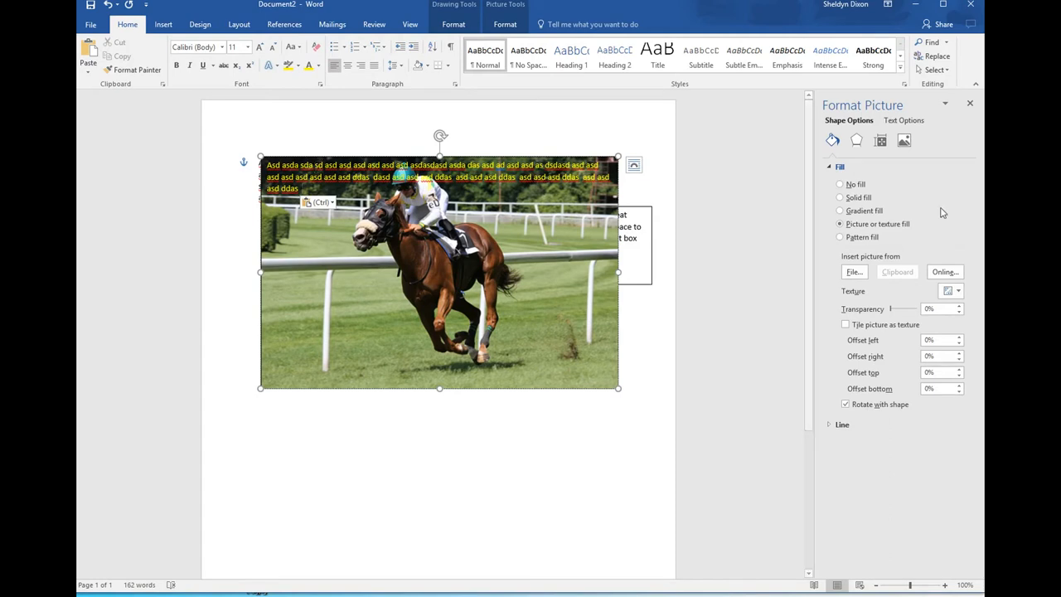
Display the Text Box layout settings for the picture-filled box, including alignment, text direction and margins
left_click(880, 142)
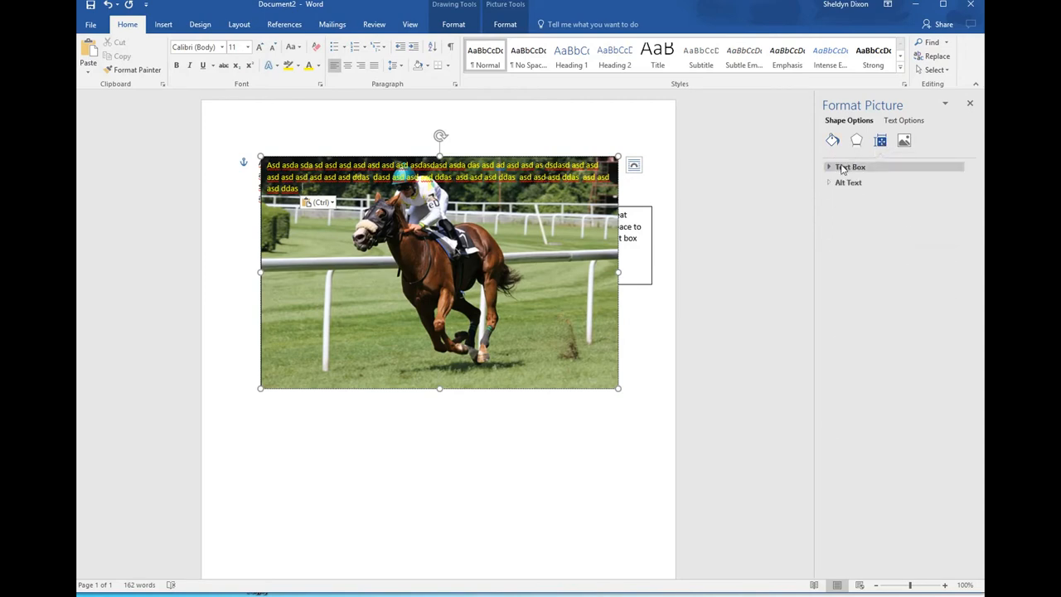
left_click(831, 168)
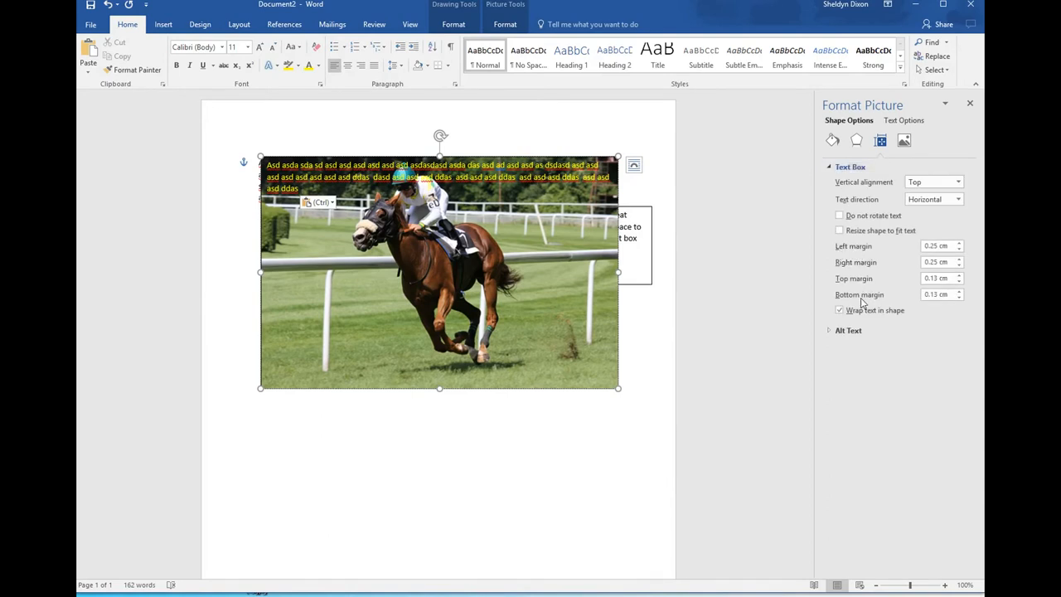
Set the left and right internal margins of the picture-filled text box to 1 cm each
left_click(957, 243)
left_click(958, 243)
left_click(958, 243)
left_click(957, 244)
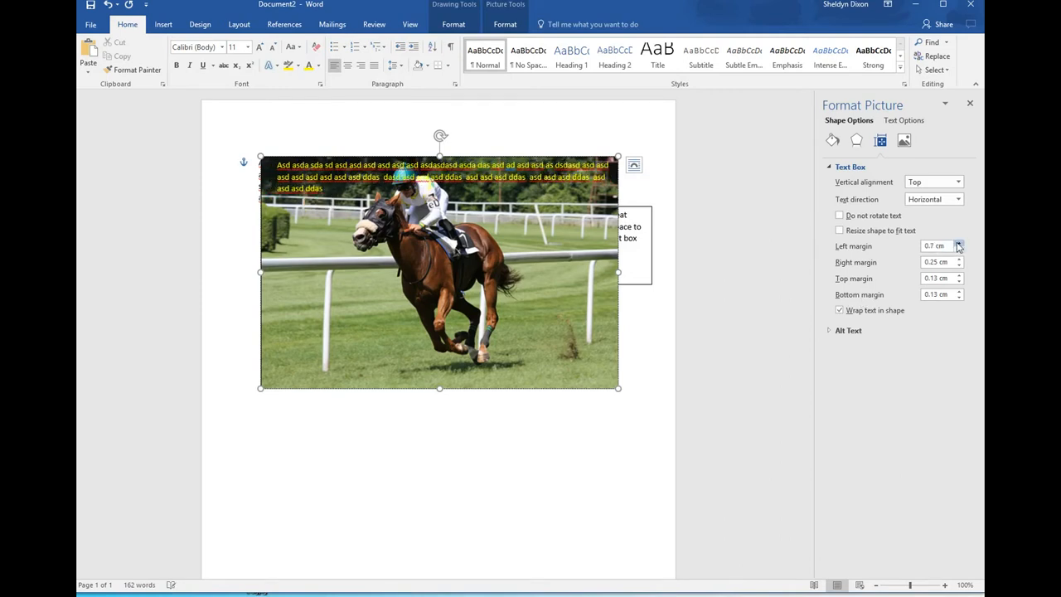
left_click(958, 243)
left_click(958, 243)
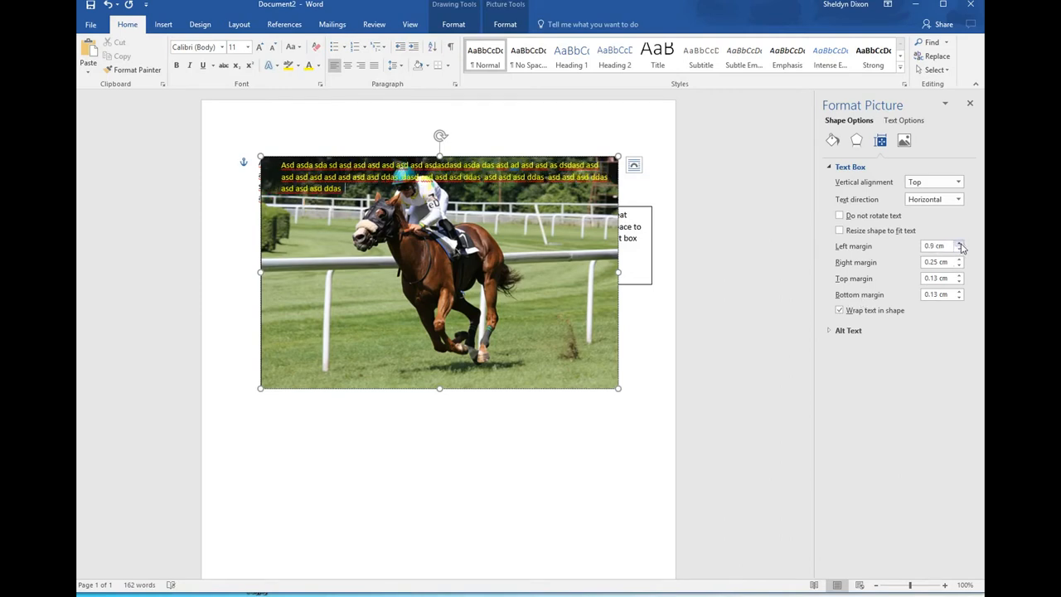
left_click(959, 245)
left_click(958, 260)
left_click(958, 259)
left_click(957, 259)
left_click(957, 260)
left_click(958, 259)
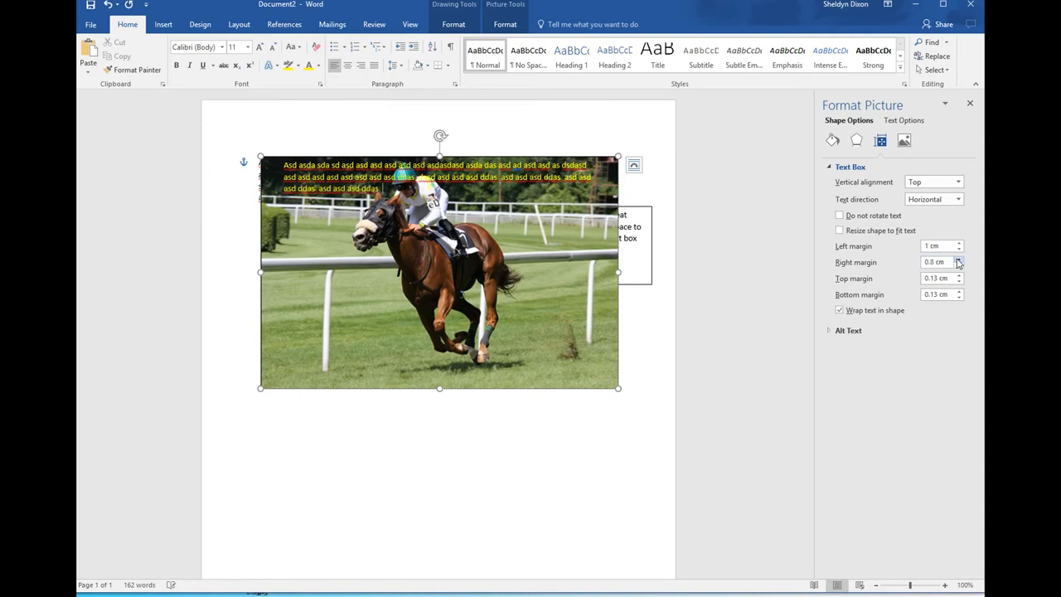
Set the top and bottom internal margins of the picture-filled text box to 1 cm each
left_click(959, 275)
left_click(959, 275)
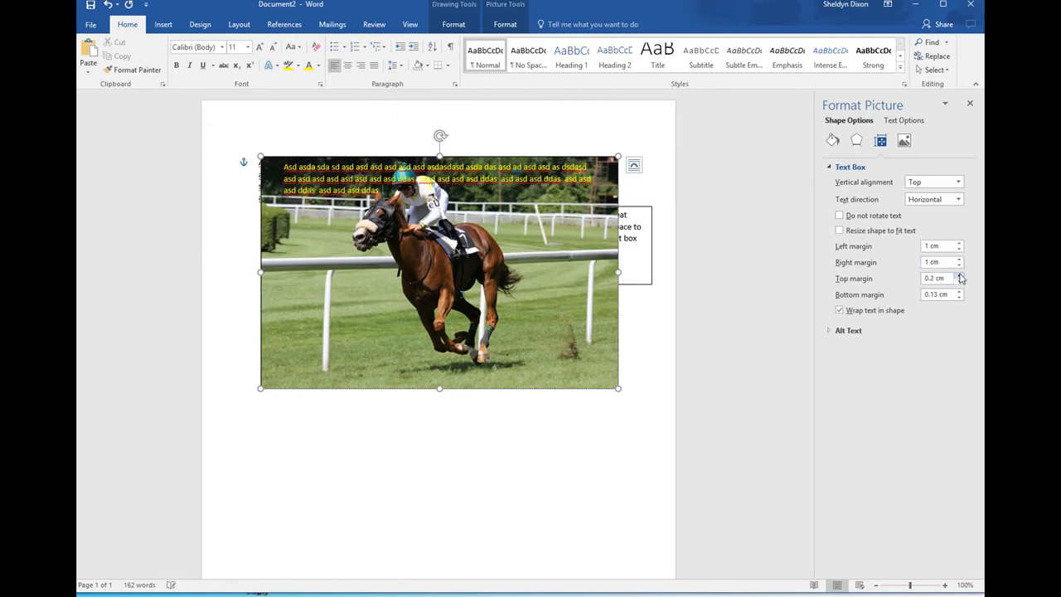
left_click(959, 276)
left_click(959, 276)
left_click(958, 276)
left_click(958, 276)
left_click(959, 276)
left_click(958, 276)
left_click(959, 276)
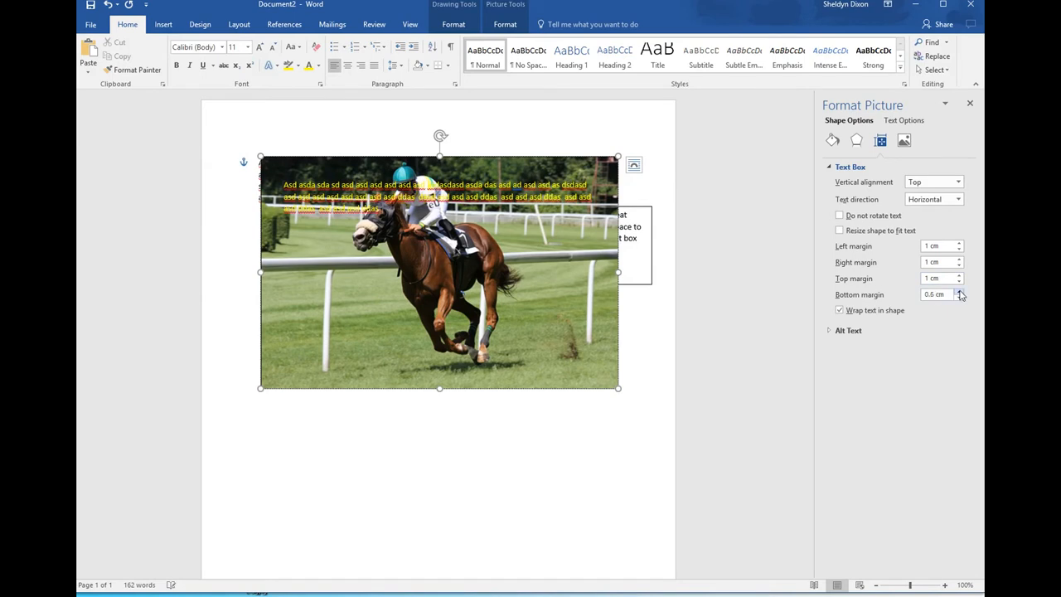
left_click(959, 292)
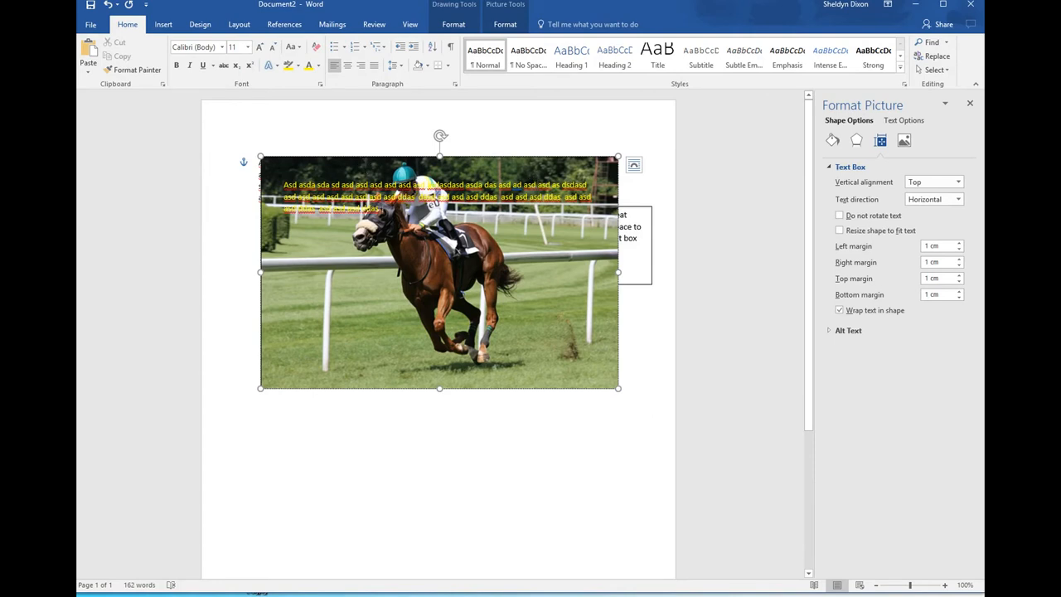
Replace the horse picture fill of the text box with a solid black fill
left_click(833, 141)
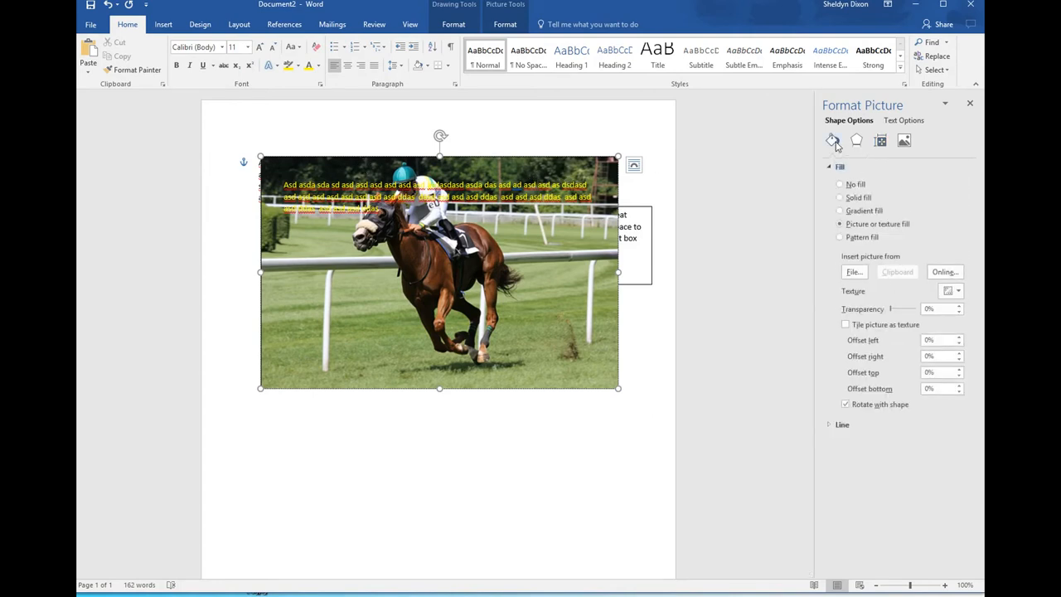
left_click(859, 198)
left_click(950, 259)
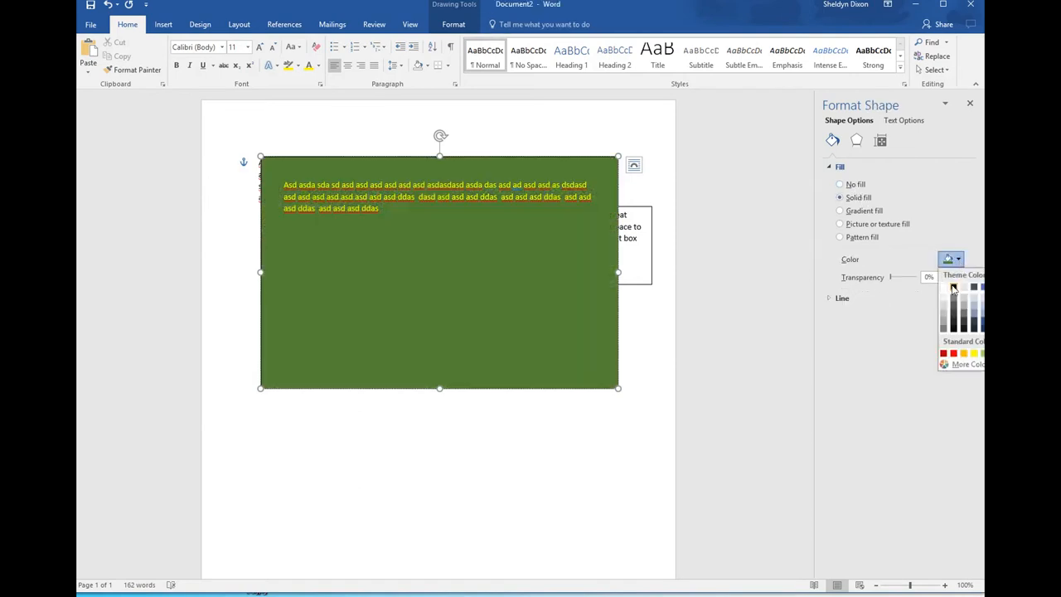
left_click(953, 287)
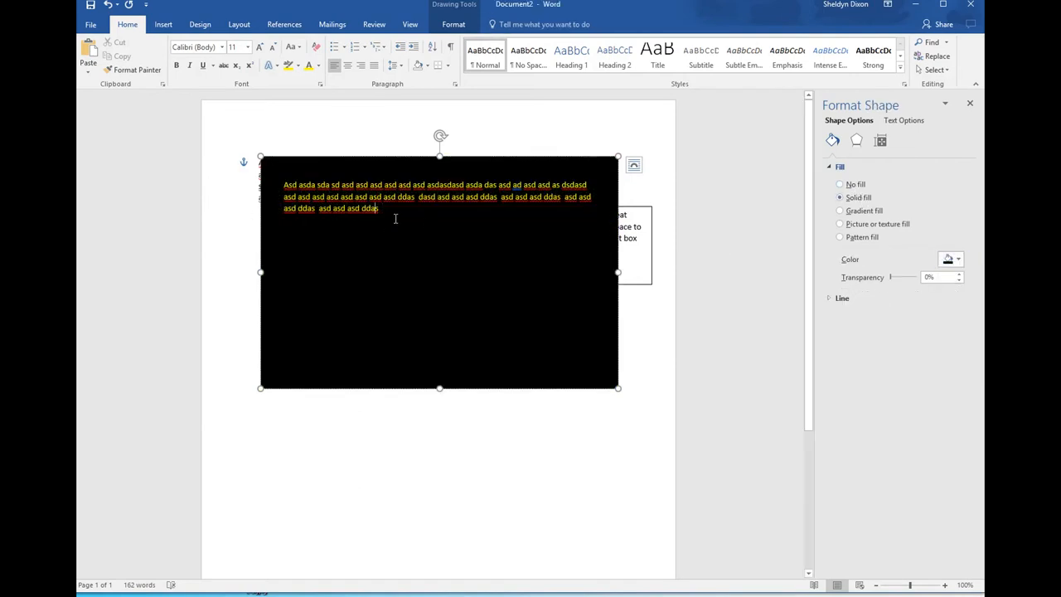
Change the text in the black box to white and narrow the box to end just before the quote text box
left_click(317, 65)
left_click(315, 105)
left_click(523, 222)
left_click_drag(619, 274, 477, 273)
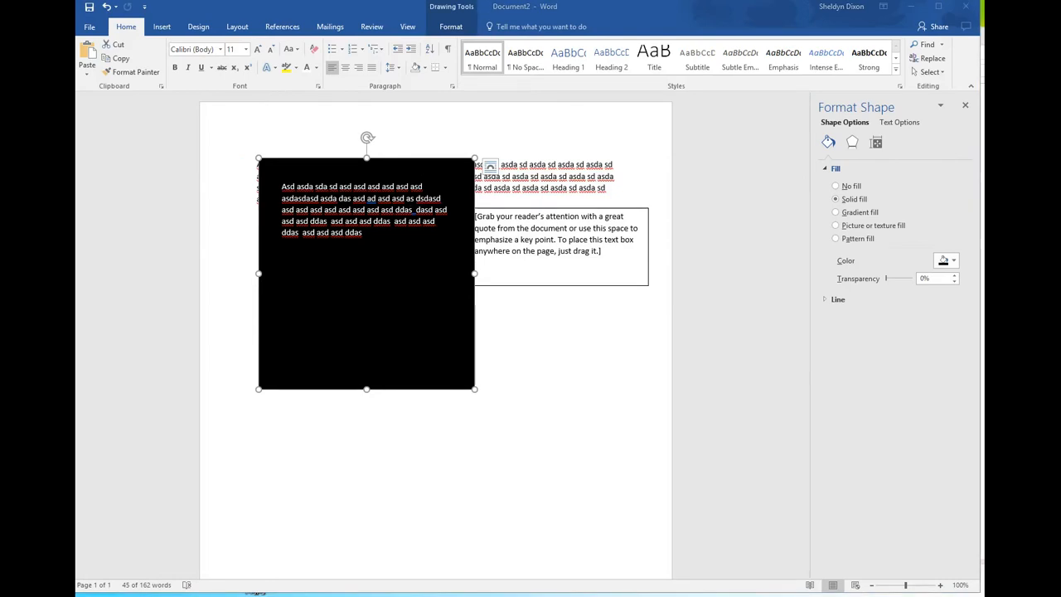
Display the Text Box layout settings for the black box, including alignment, text direction and margins
left_click(352, 165)
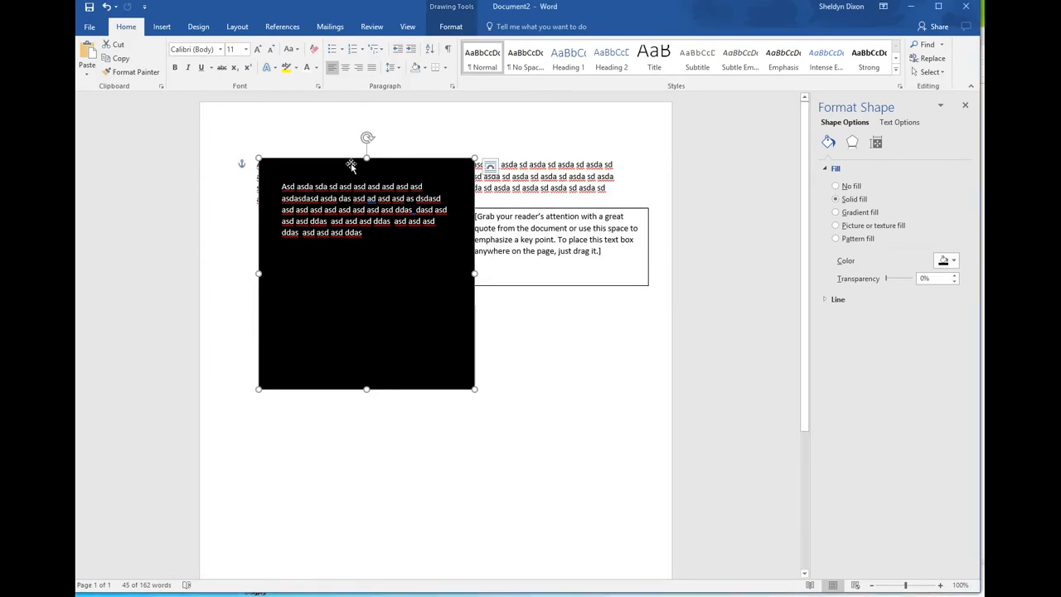
right_click(352, 165)
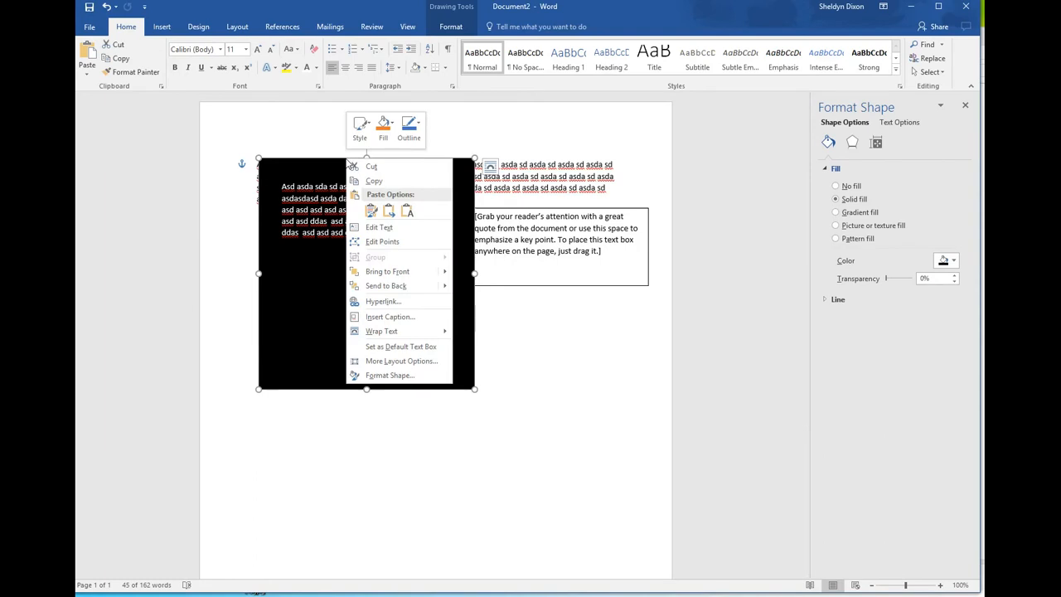
left_click(421, 385)
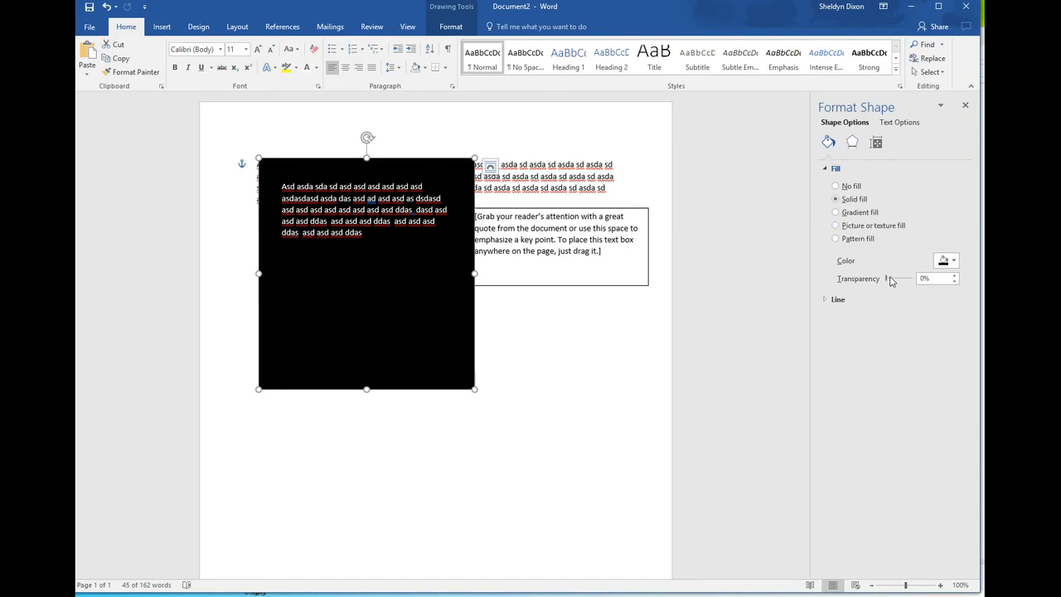
left_click(876, 143)
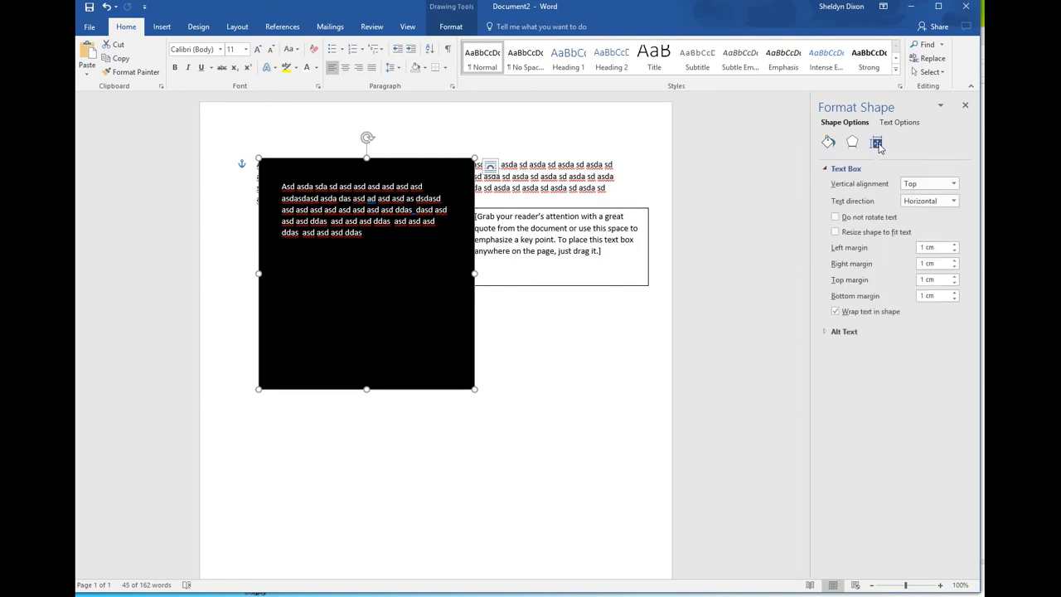
left_click(393, 178)
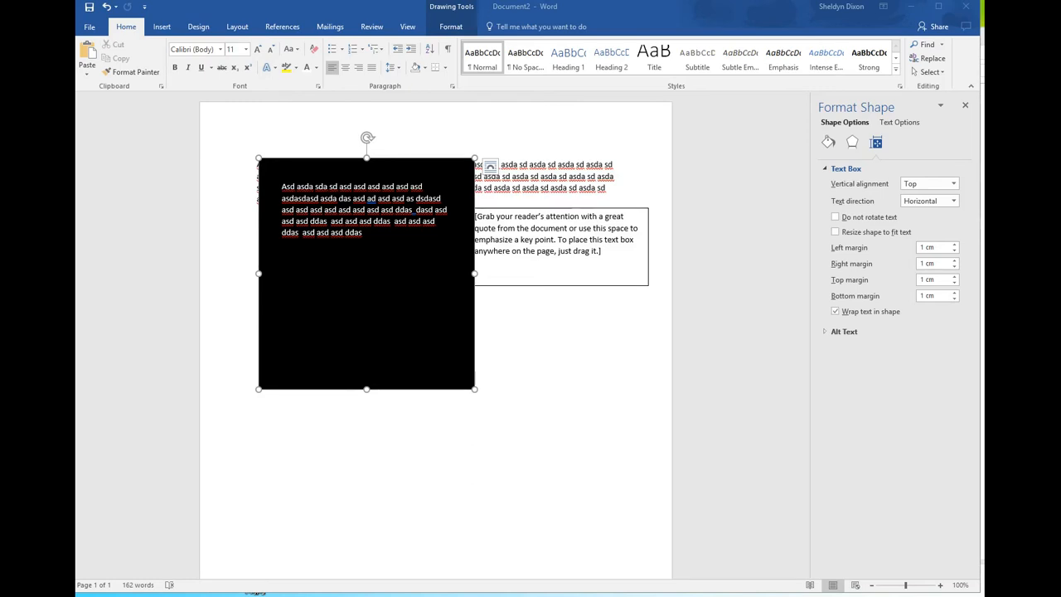
Move the black text box down the page, clear of the filler paragraph
left_click(379, 163)
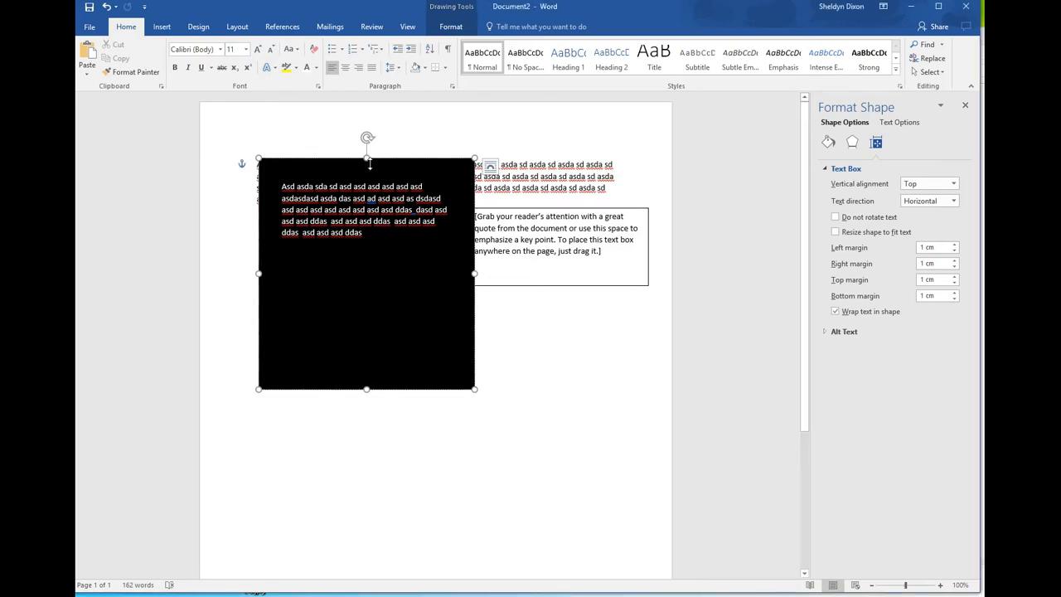
left_click_drag(379, 163, 351, 320)
left_click(401, 199)
key("ctrl+a")
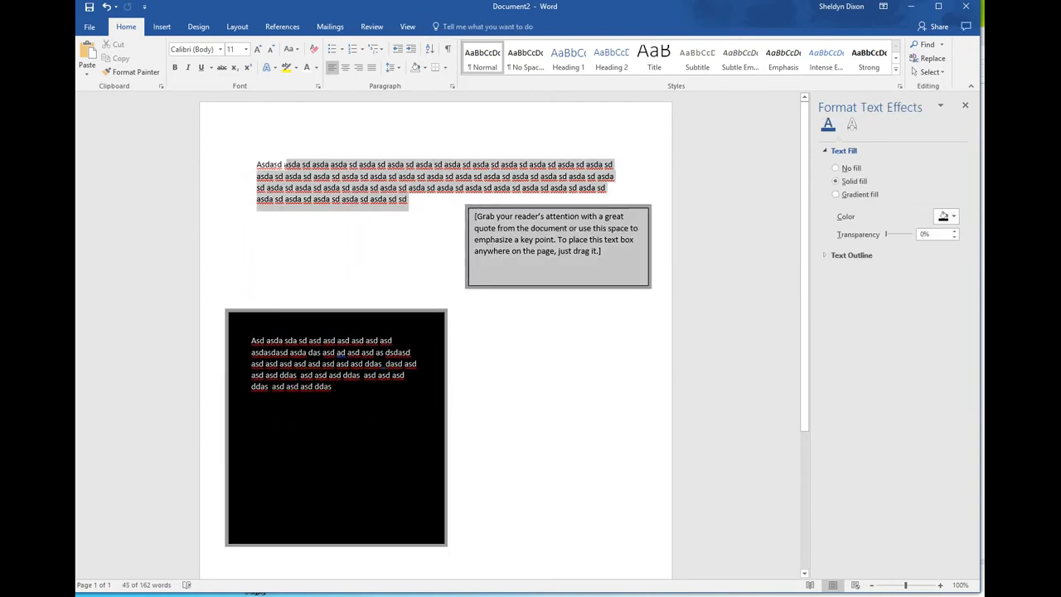
key("ctrl+Home")
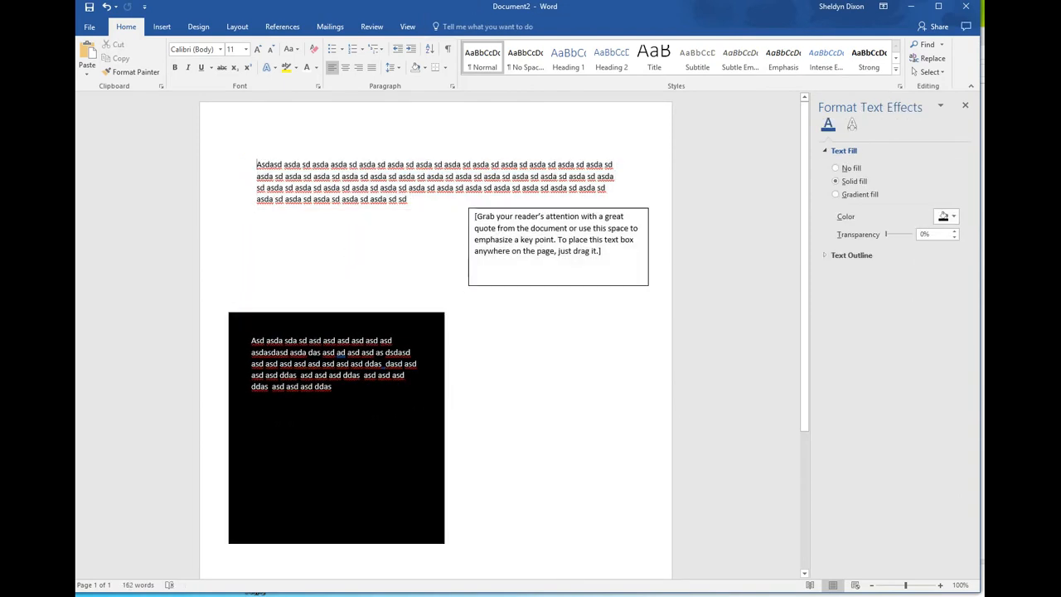
Empty the document by deleting the black text box, the filler paragraph and the quote text box
left_click(364, 315)
key("Delete")
key("ctrl+a")
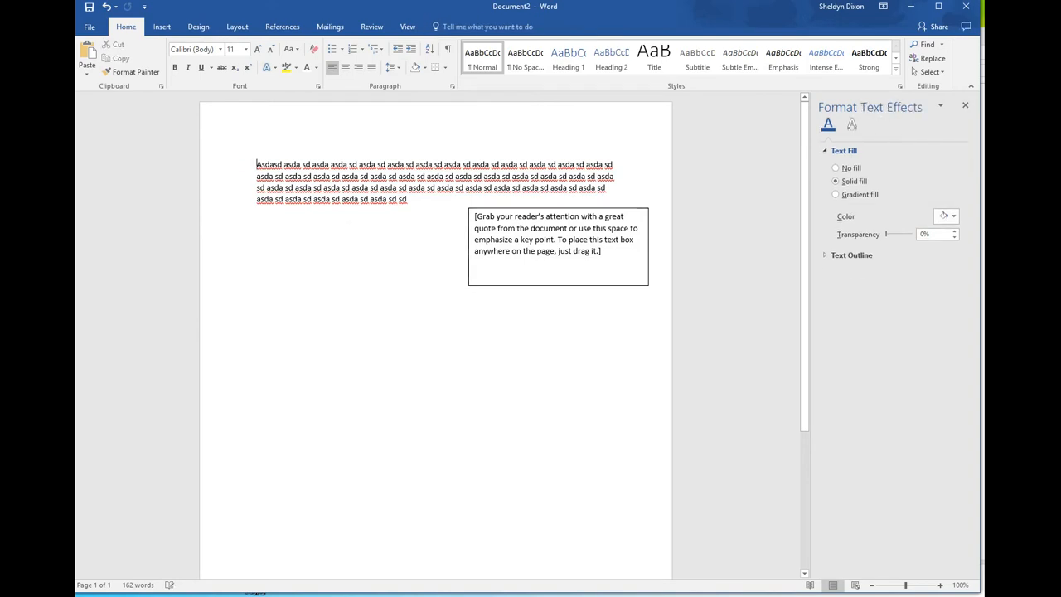
key("Delete")
key("ctrl+v")
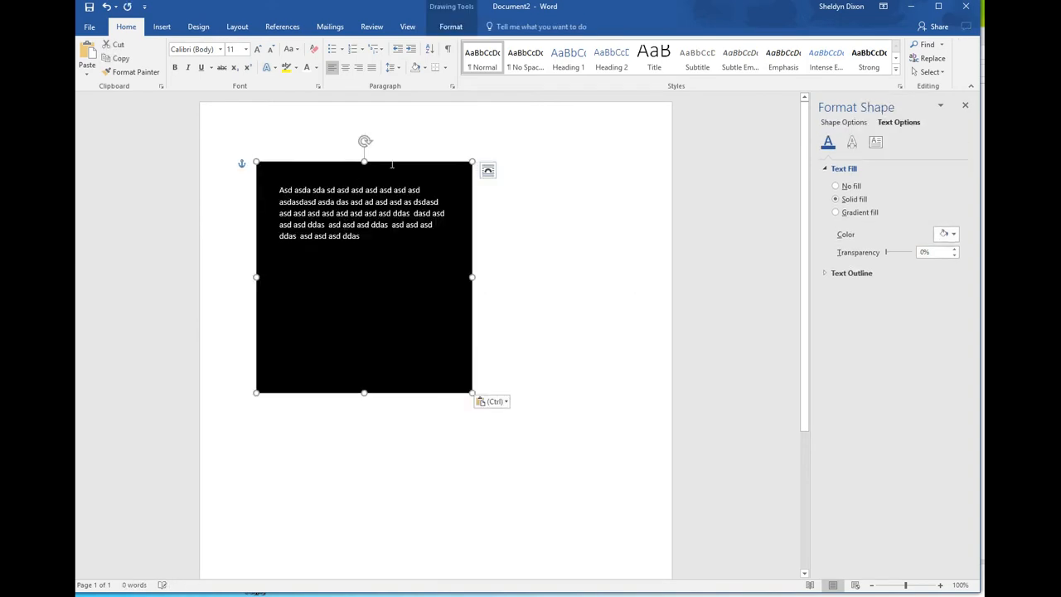
left_click_drag(395, 166, 376, 169)
key("Delete")
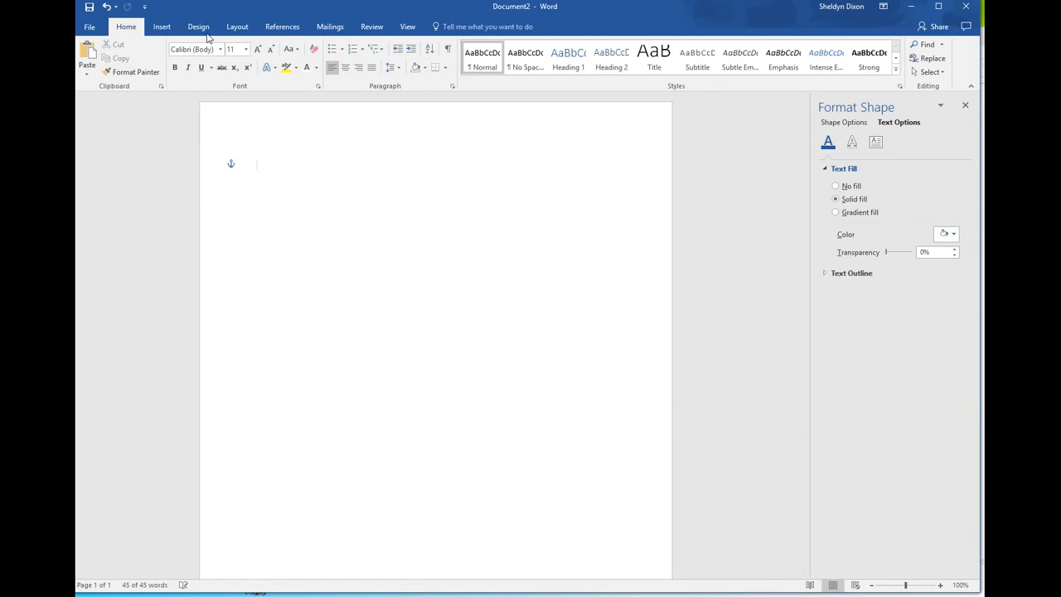
Insert a plain built-in text box with placeholder quote text and move it toward the upper-left corner of the page
left_click(166, 27)
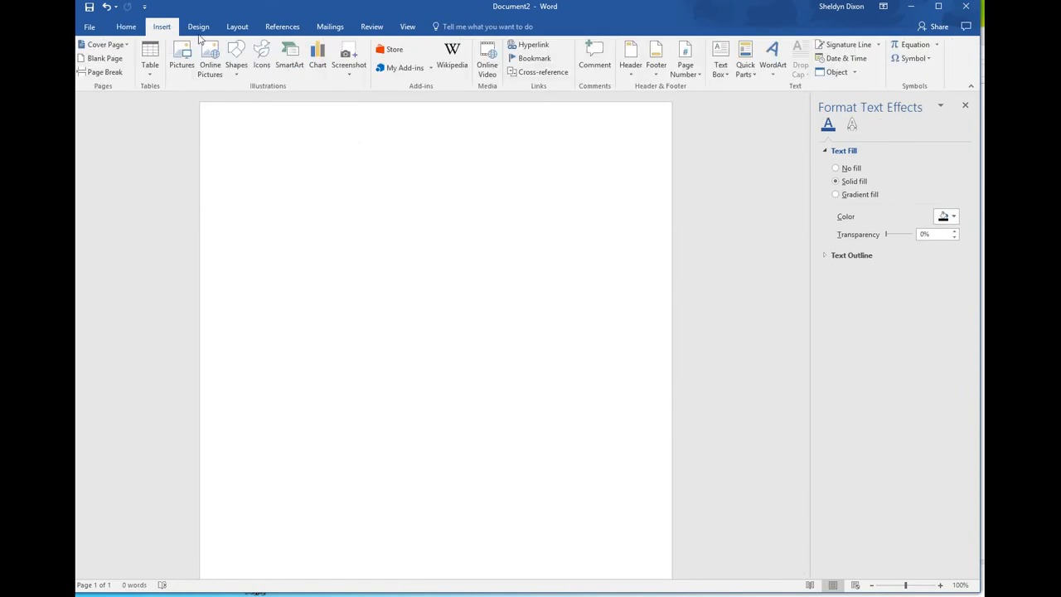
left_click(720, 64)
left_click(749, 141)
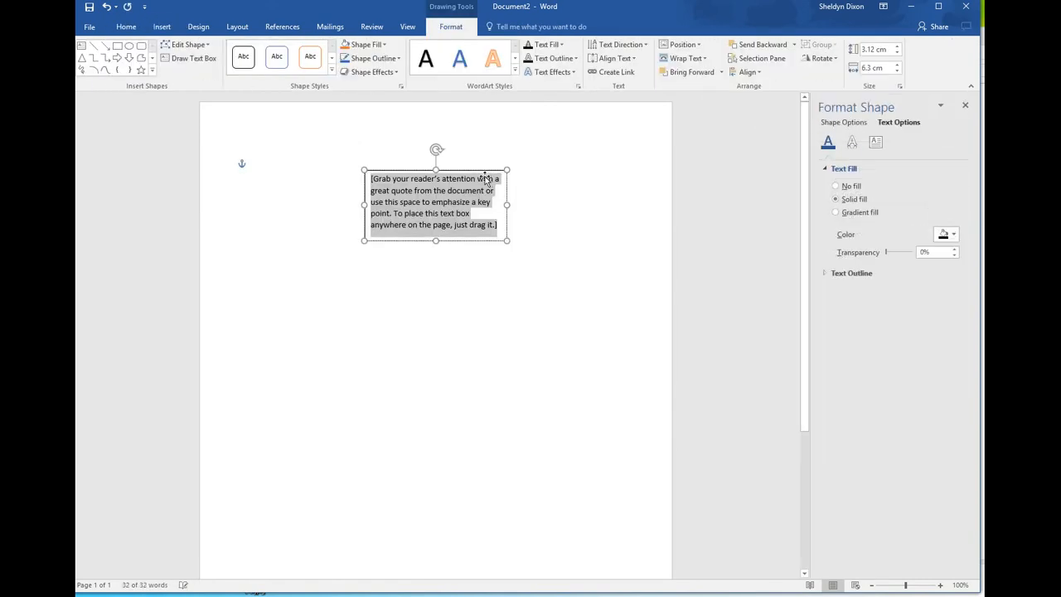
left_click_drag(487, 171, 390, 159)
Replace the placeholder text with "Asdas dasd asda sd" and paste a copy of that phrase right after it
type("asdas dasd asda sd")
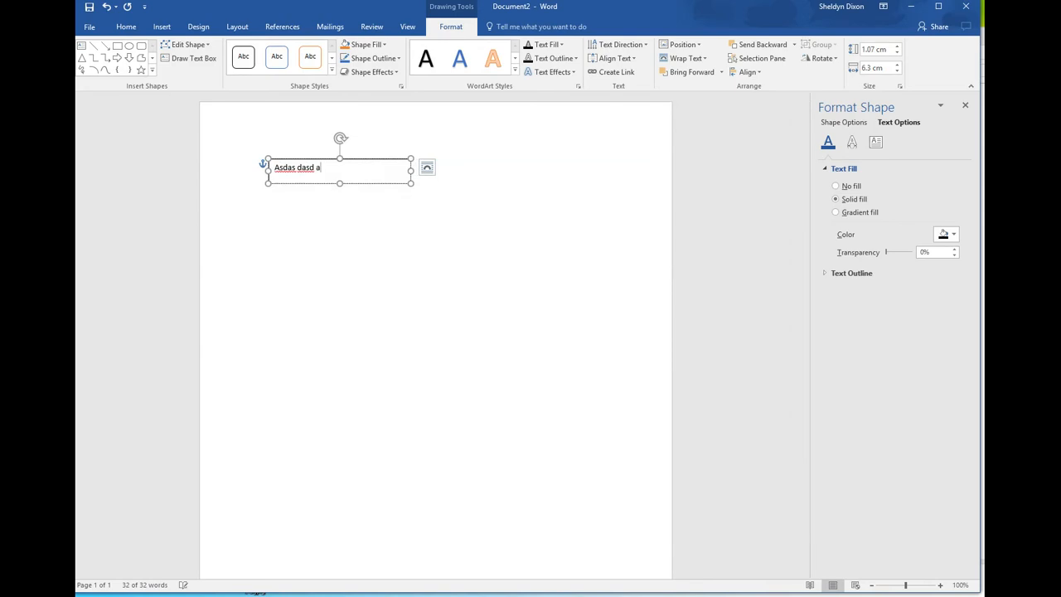
key("ctrl+shift+Left")
key("ctrl+shift+Left")
key("ctrl+shift+Left")
key("ctrl+shift+Left")
key("ctrl+c")
key("End")
key("ctrl+v")
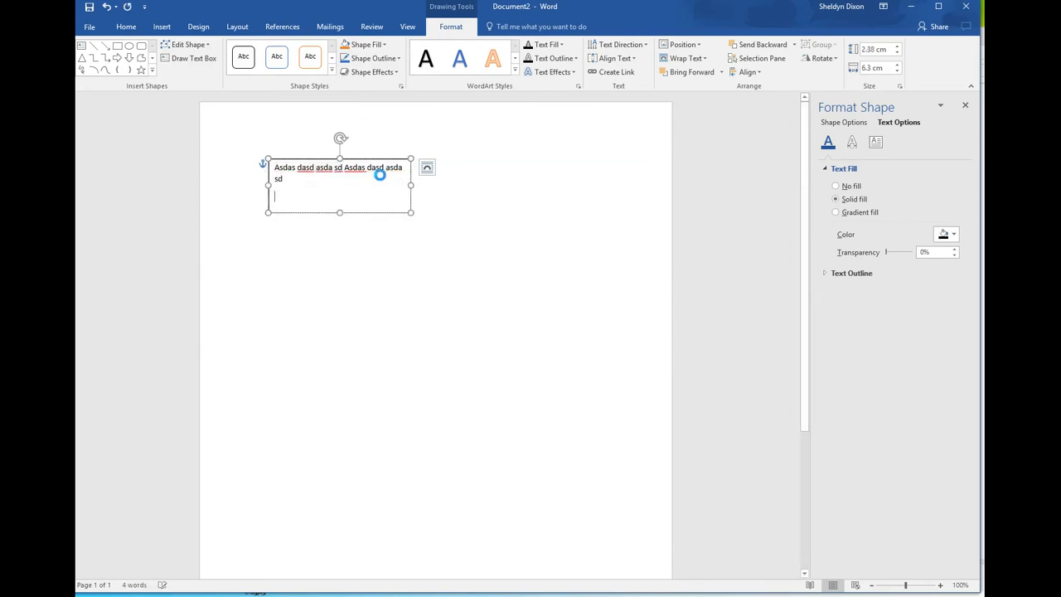
Paste "Asdas dasd asda sd" on seven further lines in the text box
key("Return")
key("ctrl+v")
key("Return")
key("ctrl+v")
key("Return")
key("ctrl+v")
key("Return")
key("ctrl+v")
key("Return")
key("ctrl+v")
key("Return")
key("ctrl+v")
key("Return")
key("ctrl+v")
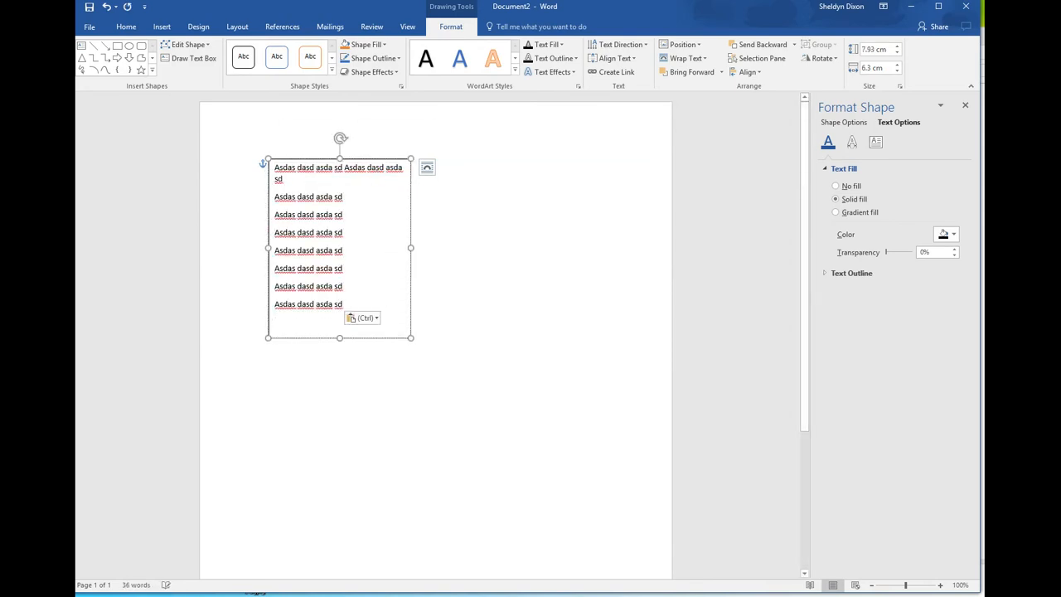
Turn off Move object with text in the layout position options of the new text box
right_click(365, 160)
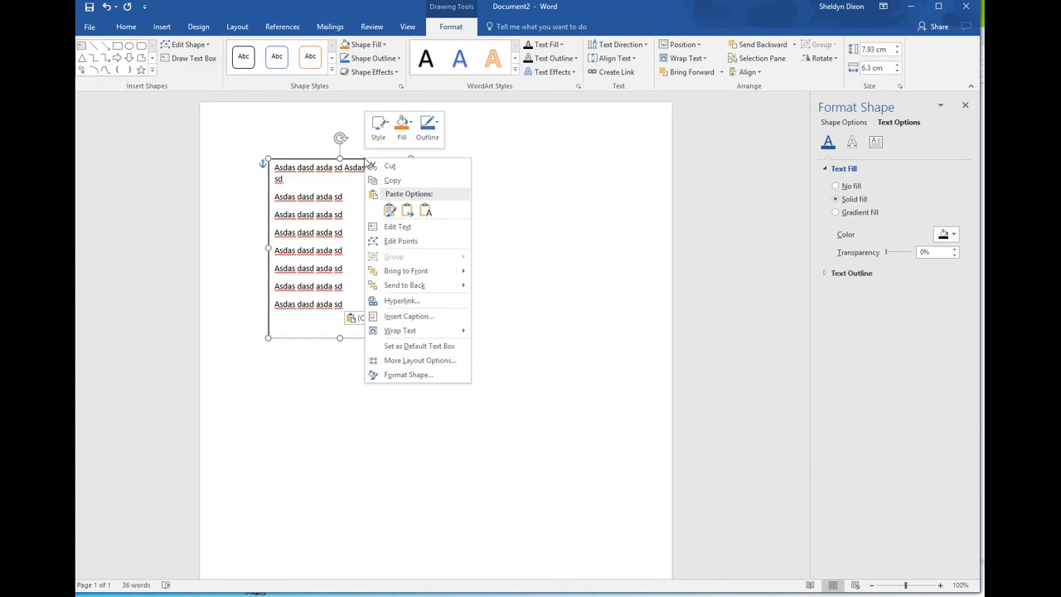
left_click(426, 361)
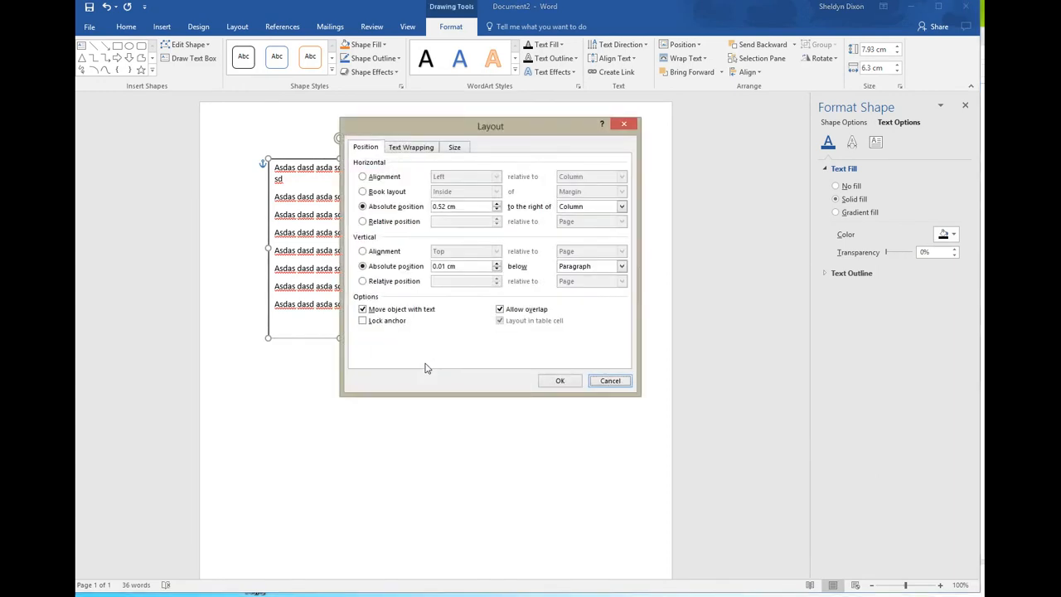
left_click(406, 311)
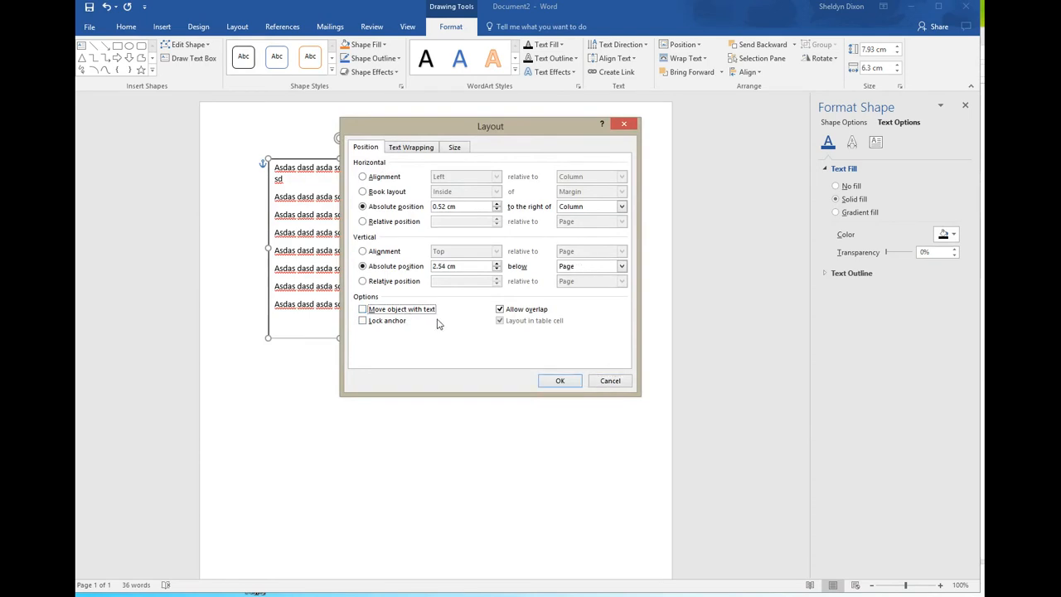
Set the text box's wrapping style to In front of text and move the box up and left into the page margins
left_click(422, 148)
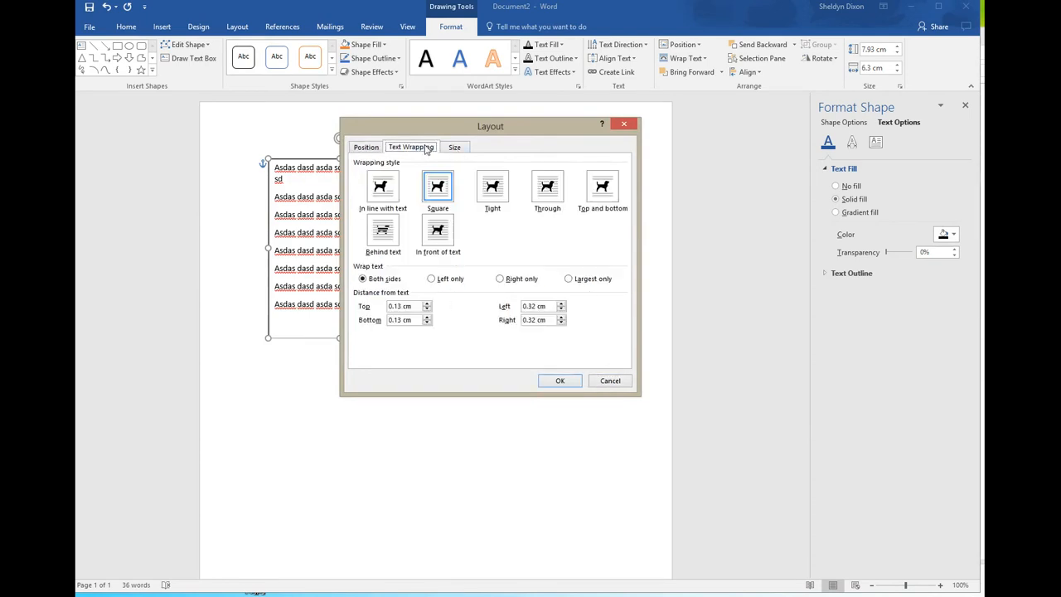
left_click(434, 224)
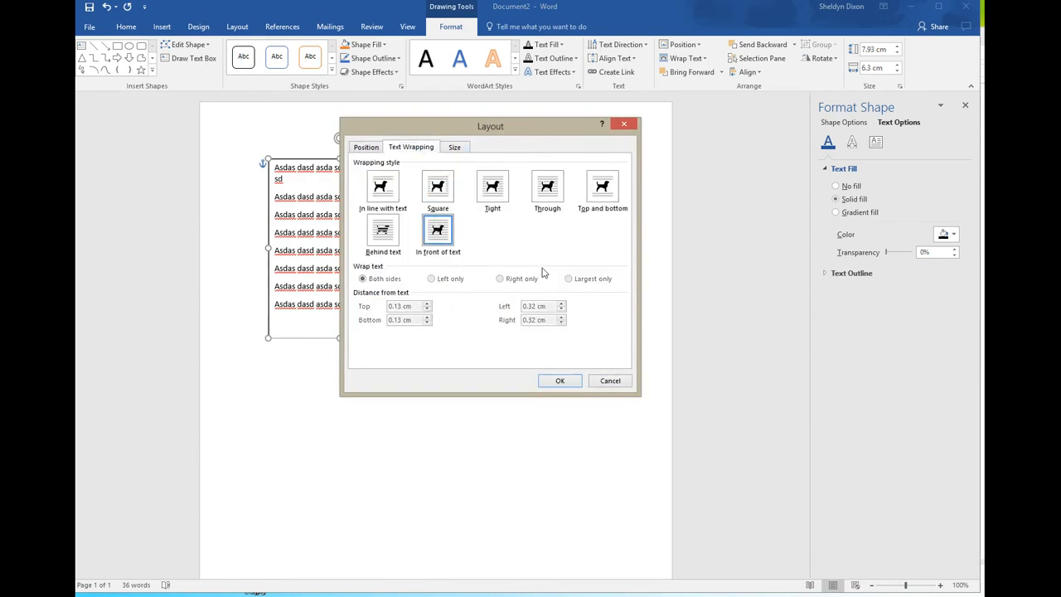
left_click(562, 380)
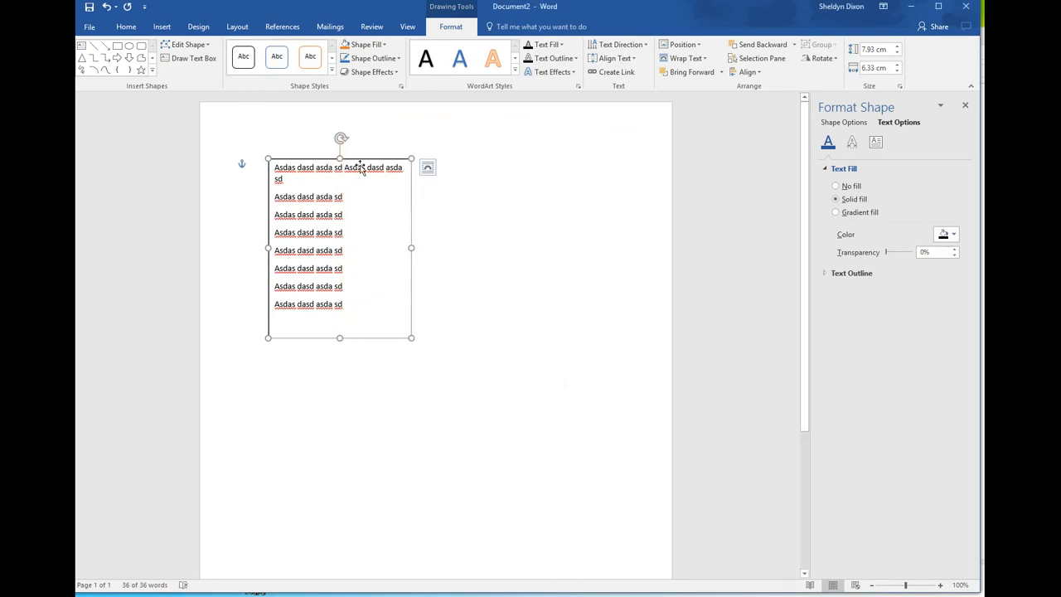
left_click_drag(360, 169, 329, 146)
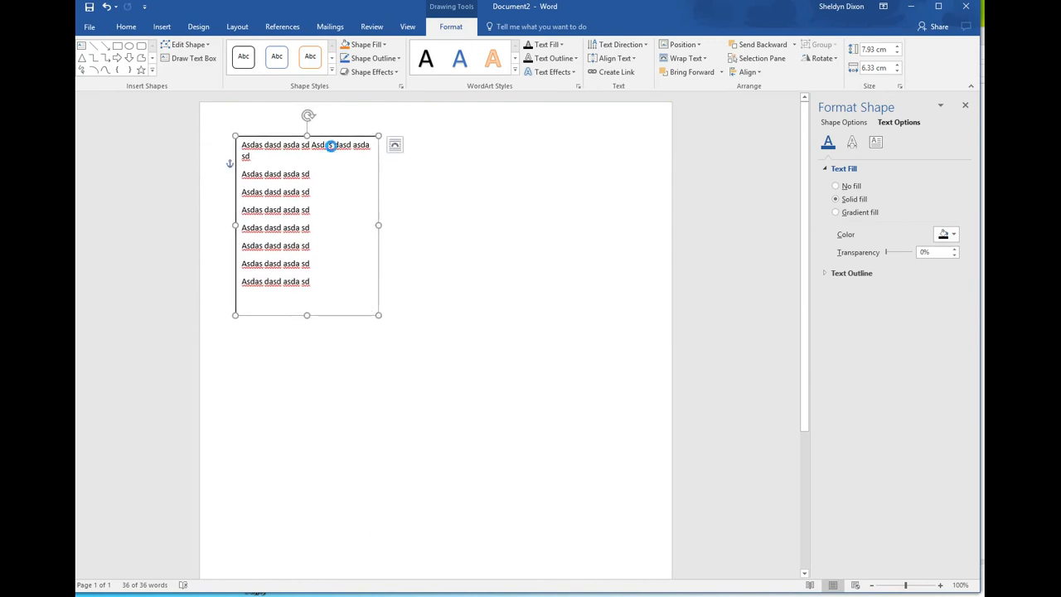
Fill the new text box with solid black
right_click(324, 146)
left_click(364, 354)
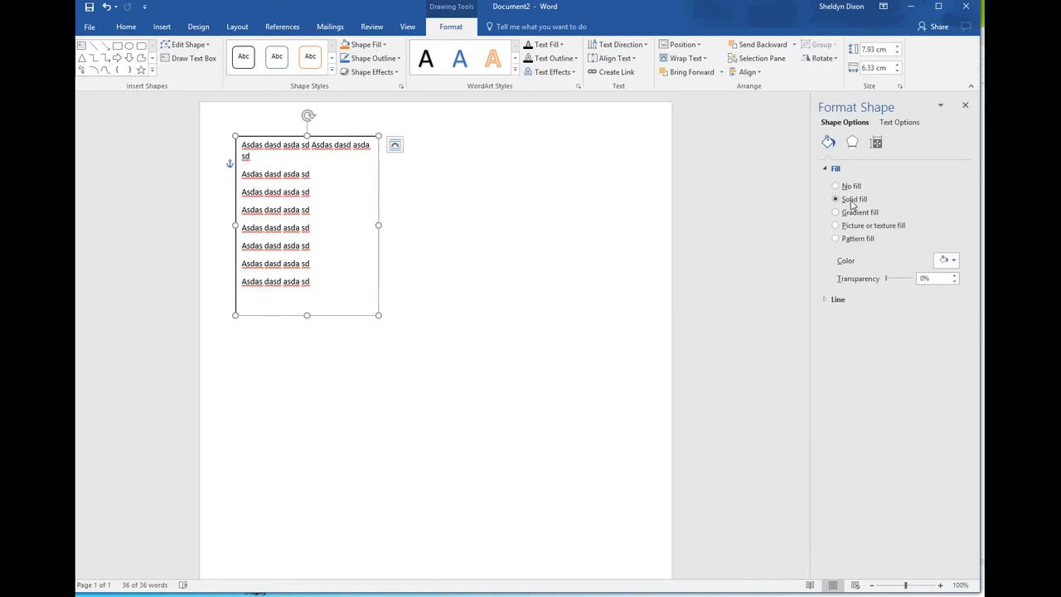
left_click(946, 261)
left_click(953, 293)
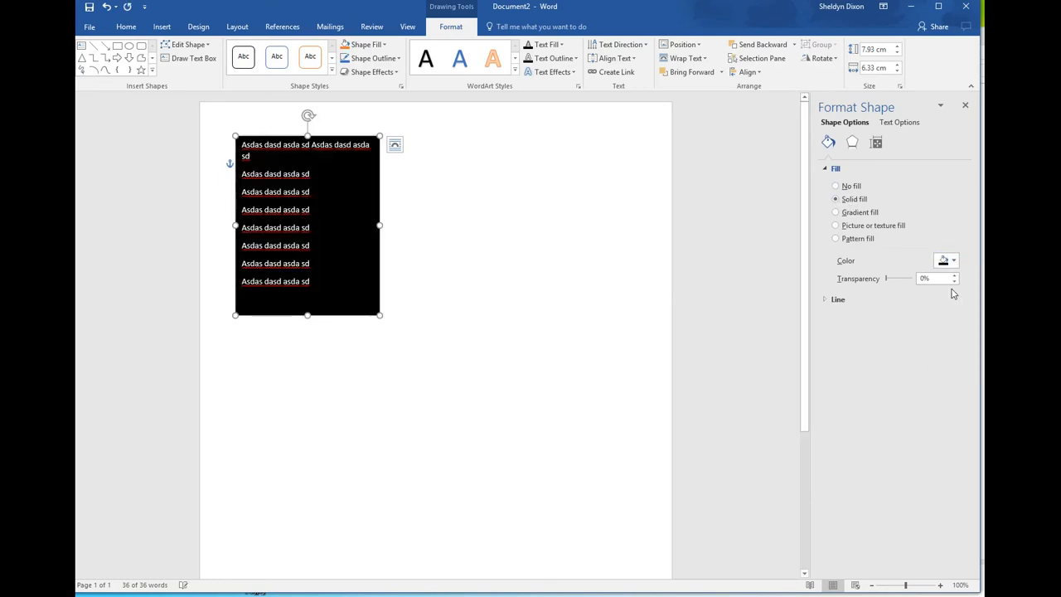
Set the black text box's fill transparency to 22% and its left, right, top and bottom internal margins to 1 cm
left_click(352, 294)
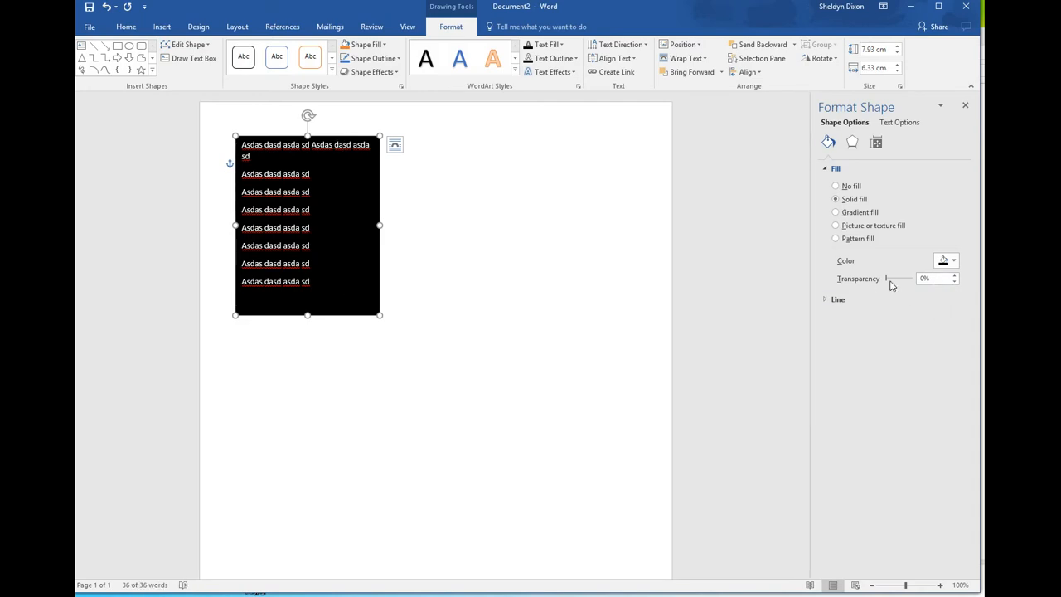
left_click_drag(885, 280, 893, 282)
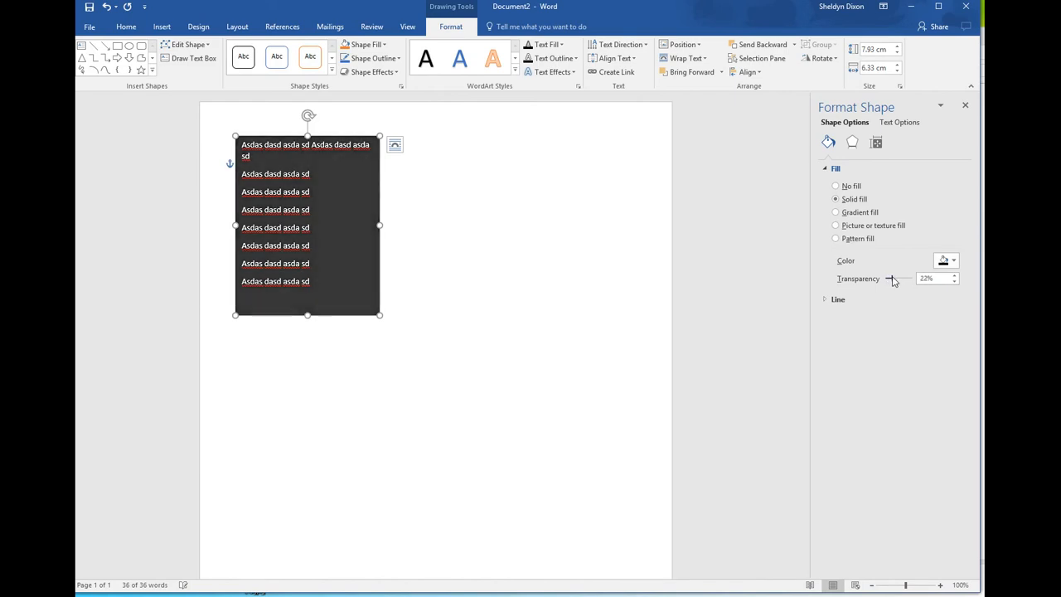
left_click(876, 144)
left_click_drag(945, 247, 898, 250)
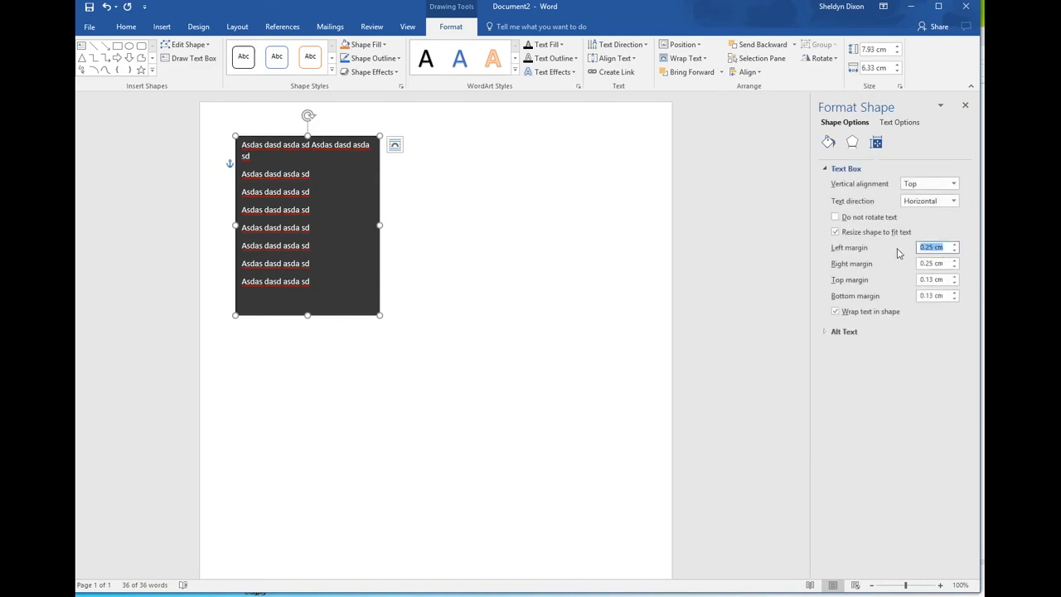
type("1")
key("Tab")
type("1")
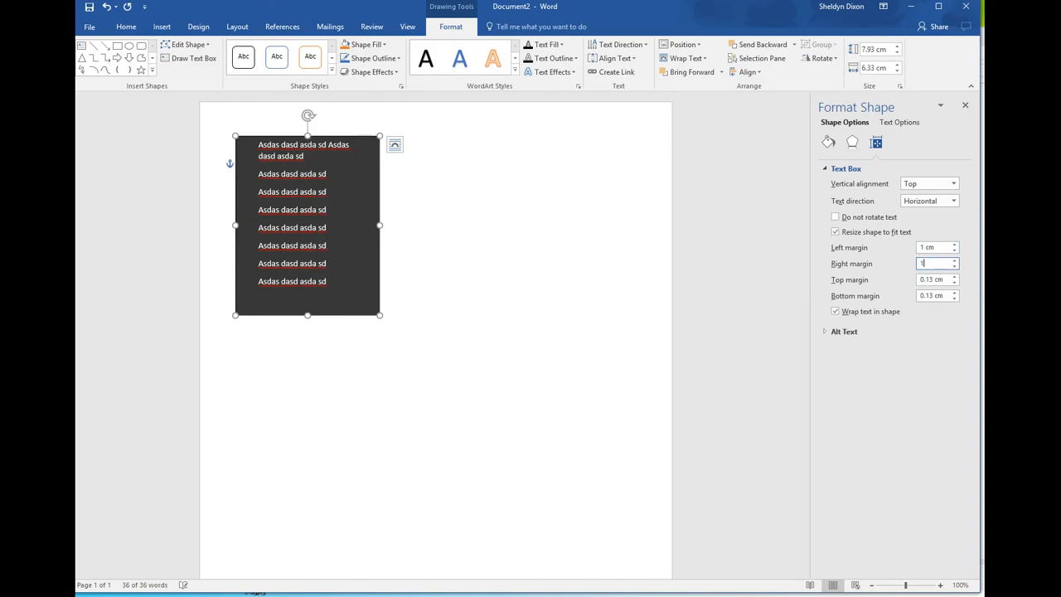
key("Tab")
type("1")
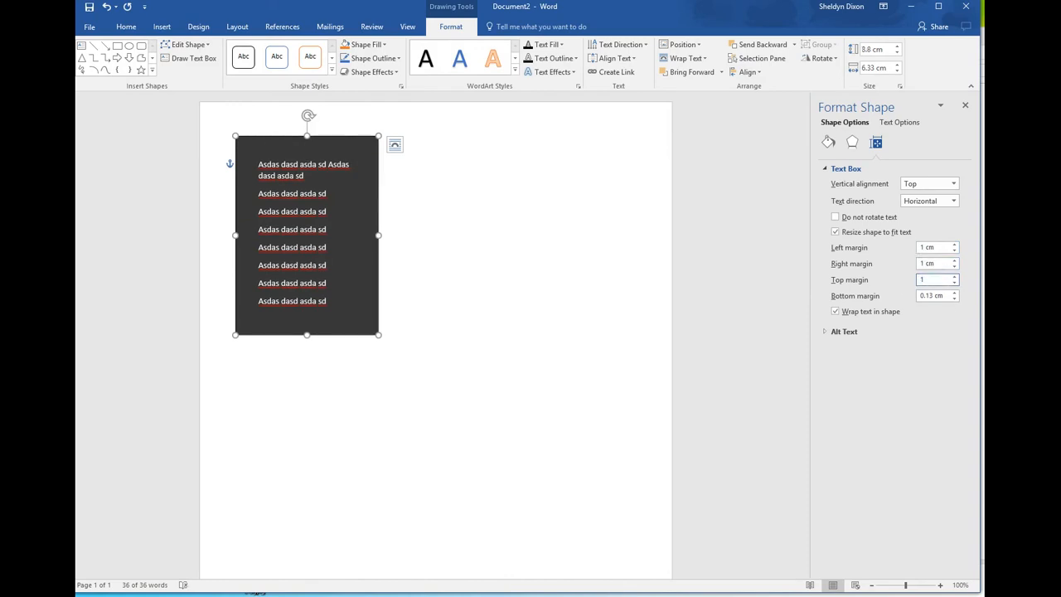
key("Tab")
type("1")
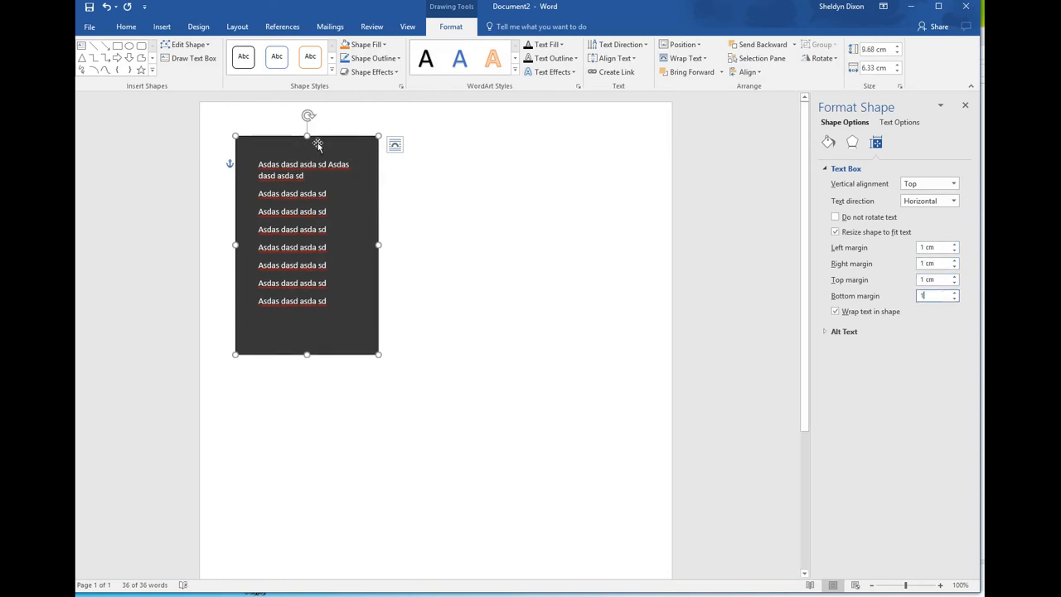
Resize the text box to about 7.91 cm high by 9.29 cm wide and move it further down the page
left_click_drag(387, 247, 448, 246)
left_click_drag(342, 353, 352, 311)
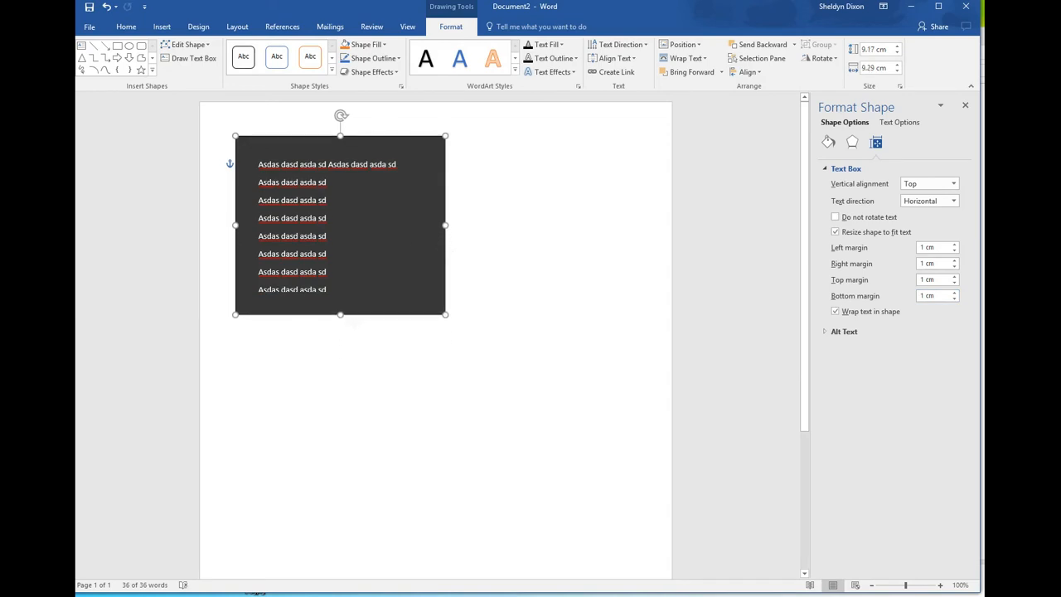
left_click_drag(366, 148, 371, 215)
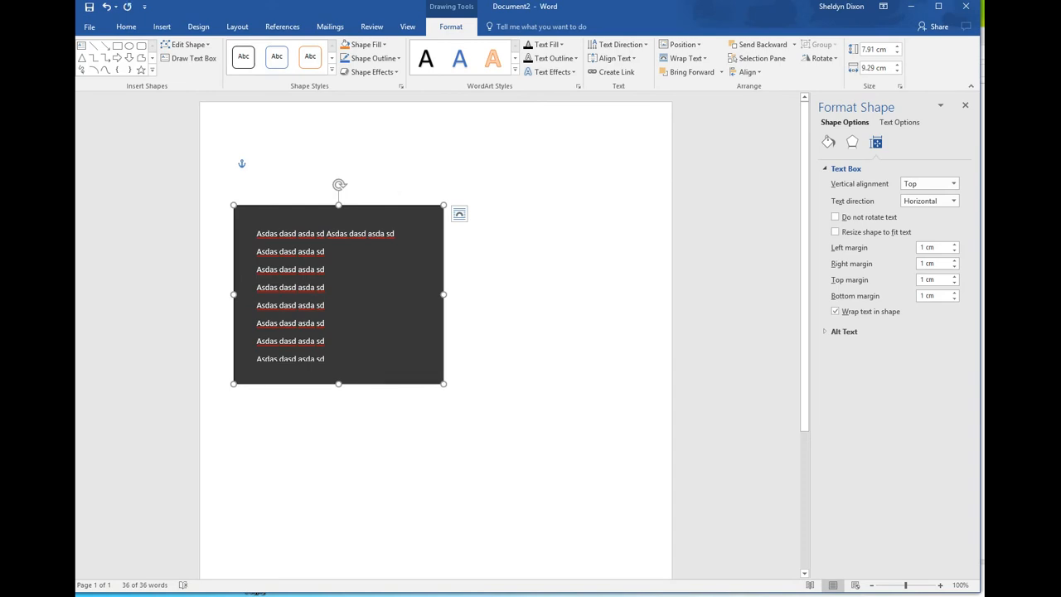
Paste a copy of the text box and place it just to the right of the original, level with it
left_click(257, 164)
key("ctrl+v")
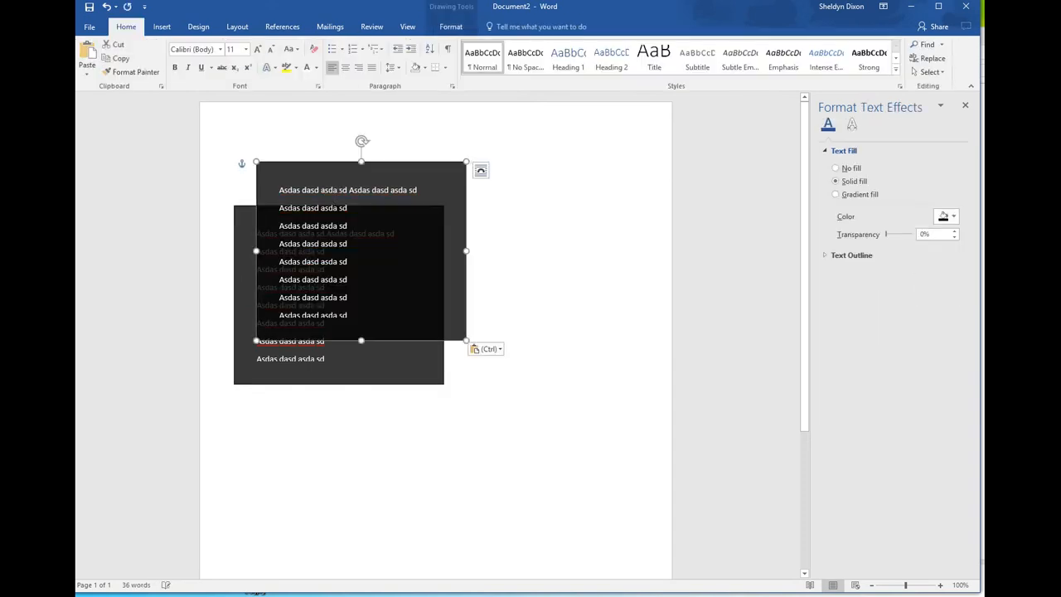
left_click_drag(421, 173, 613, 213)
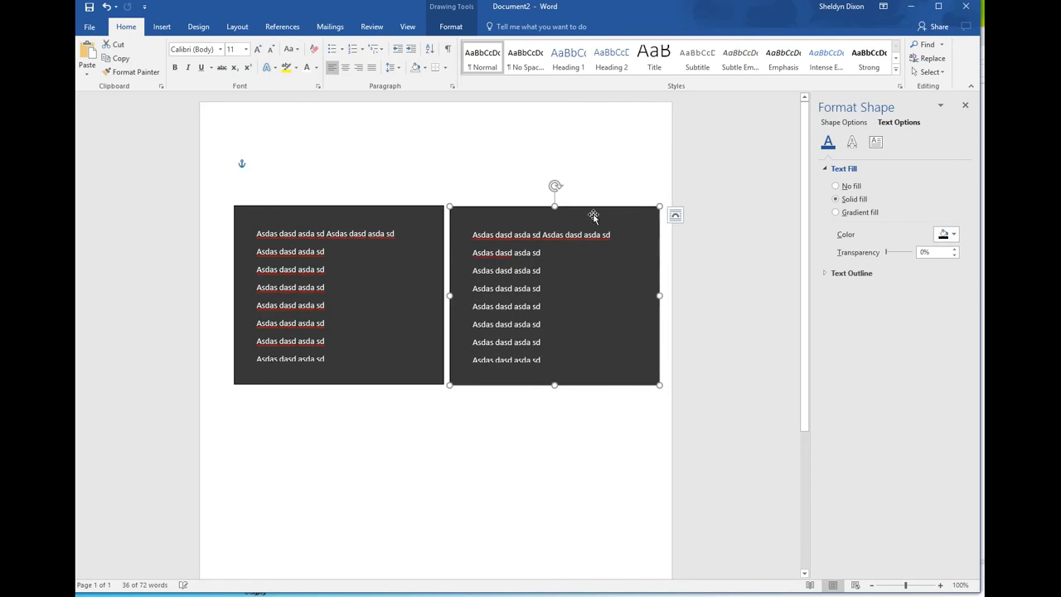
Select both text boxes together and nudge them slightly left on the page
left_click(433, 214, "shift")
key("Left")
key("Left")
key("Left")
key("Left")
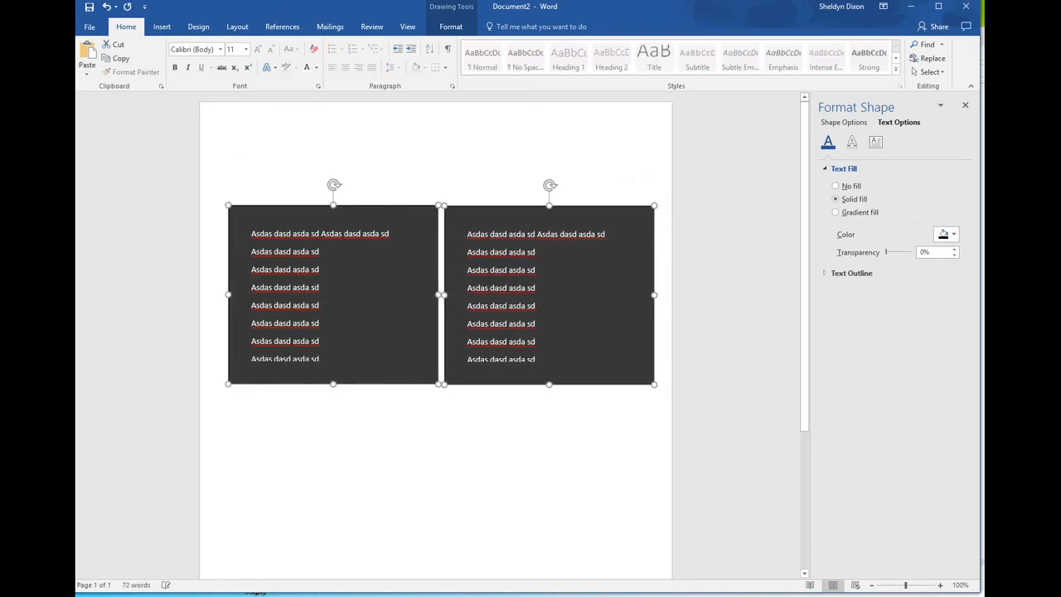
key("Left")
key("Left")
key("Escape")
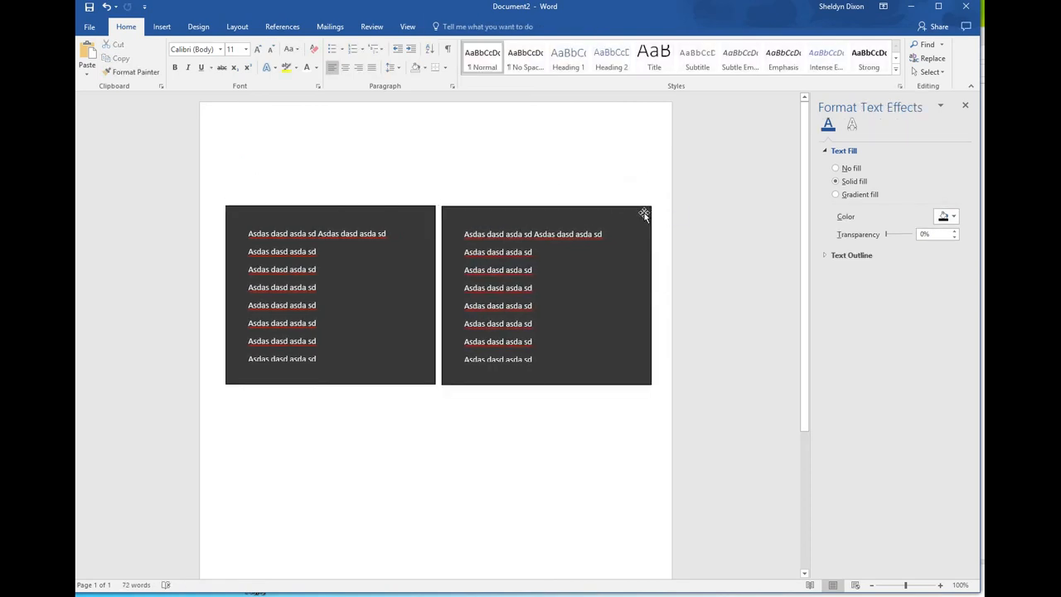
Nudge the left text box slightly further left to widen the gap between the two boxes
left_click(644, 215)
left_click(393, 216)
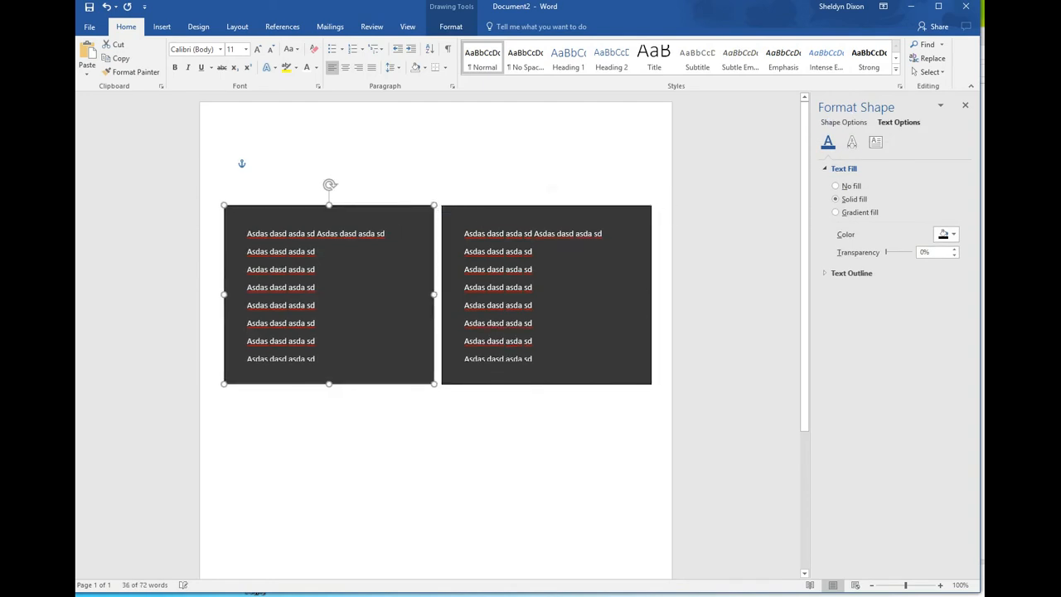
key("Left")
key("Escape")
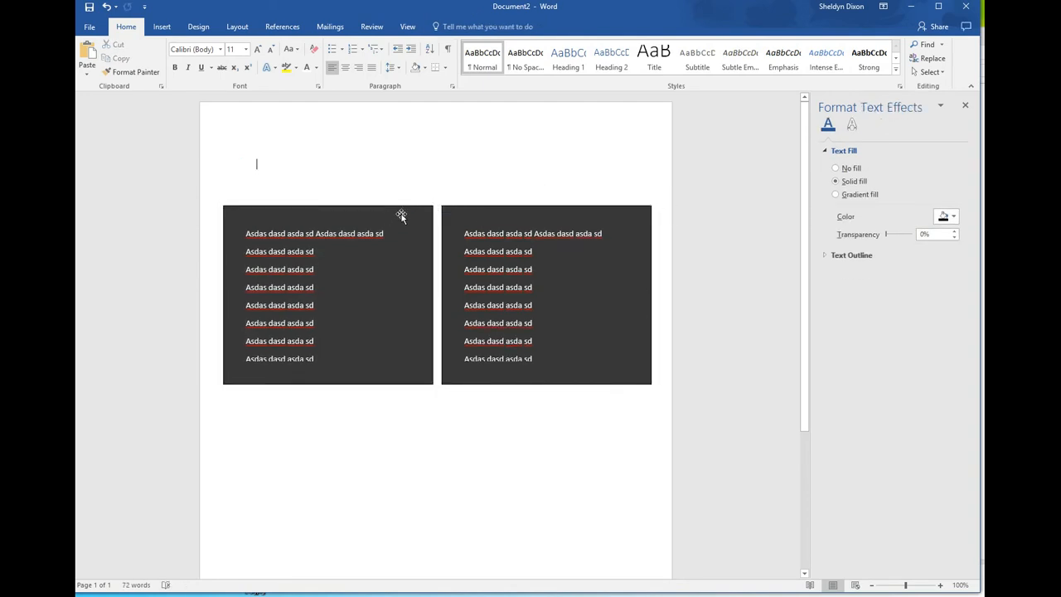
Paste another copy of the text box and align its sides with the left box, starting slightly higher on the page
left_click(401, 216)
key("Escape")
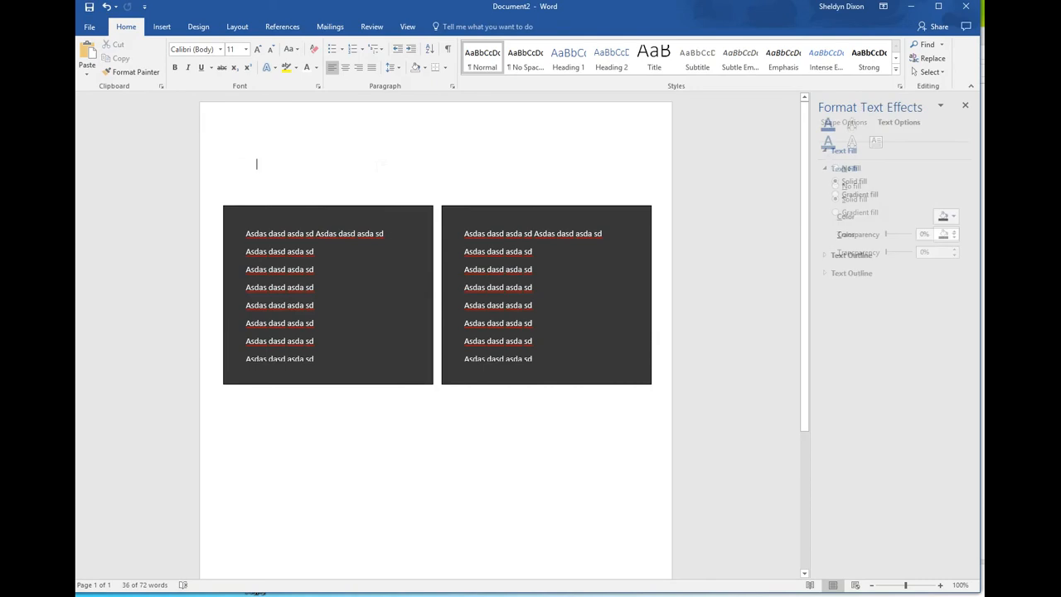
key("ctrl+v")
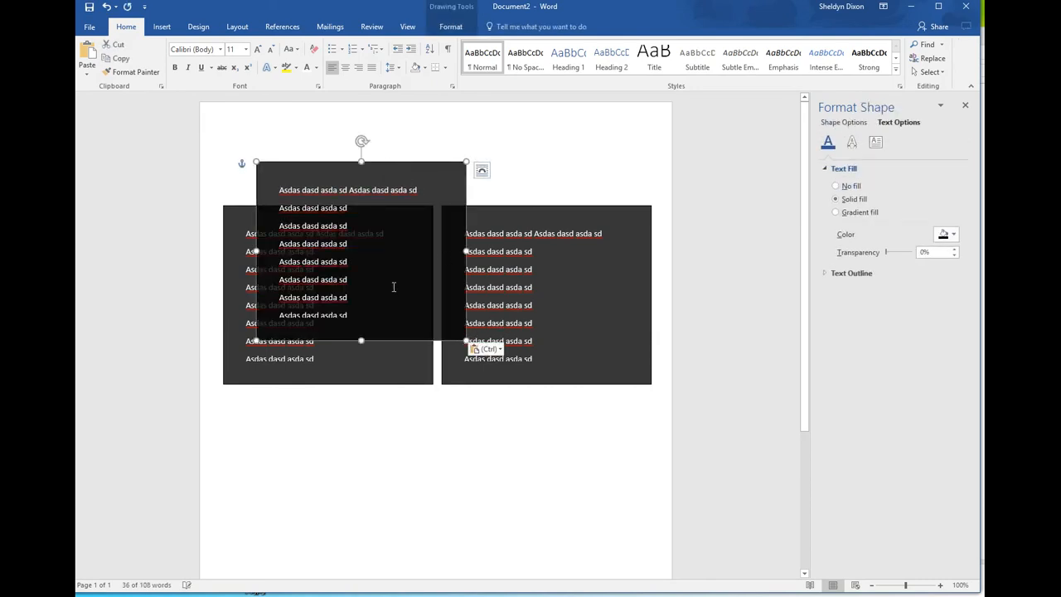
left_click_drag(393, 172, 362, 165)
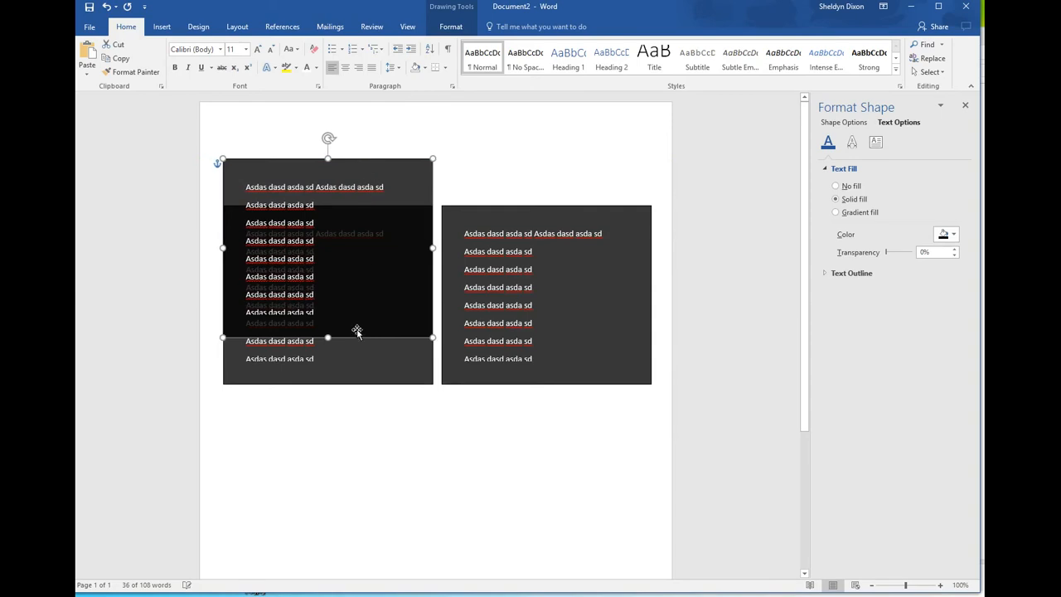
Replace the pasted box's text with "HEADING 1" and shorten the box so it only slightly overlaps the box below
left_click(329, 323)
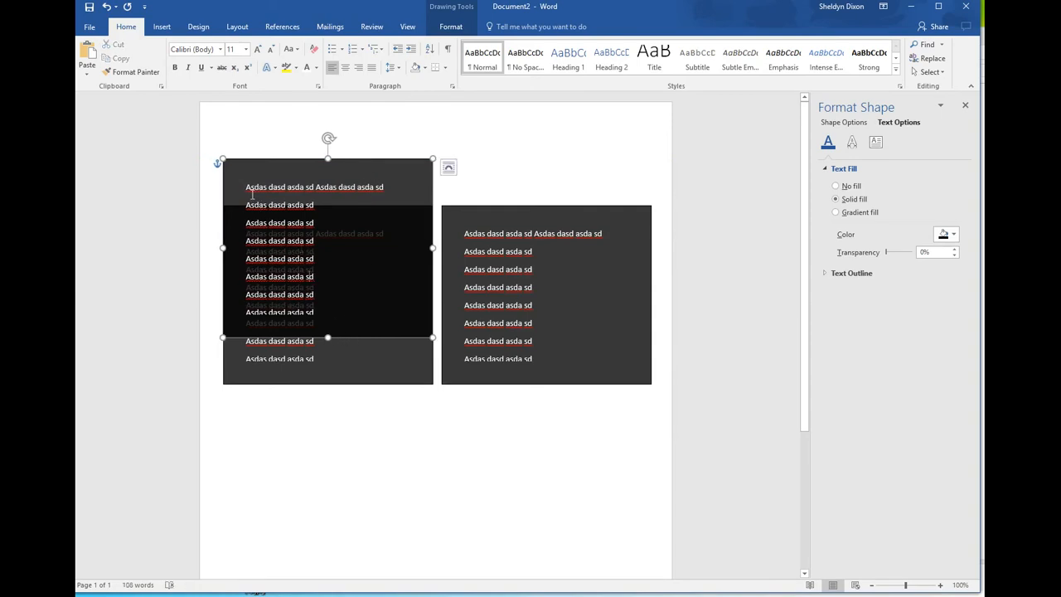
triple_click(327, 311)
type("HEADIN")
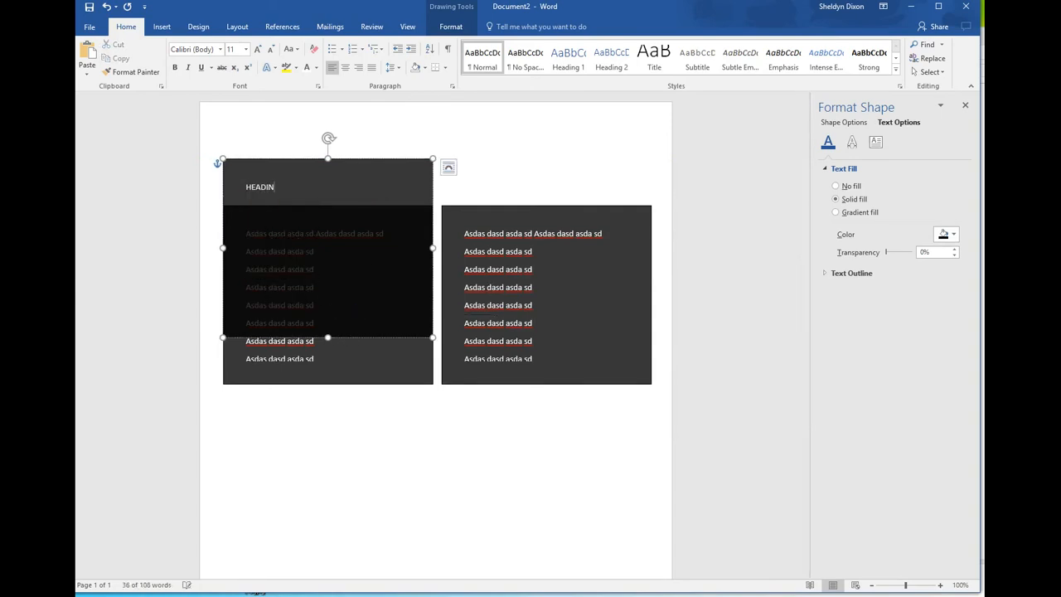
type("G 1")
left_click_drag(327, 338, 326, 215)
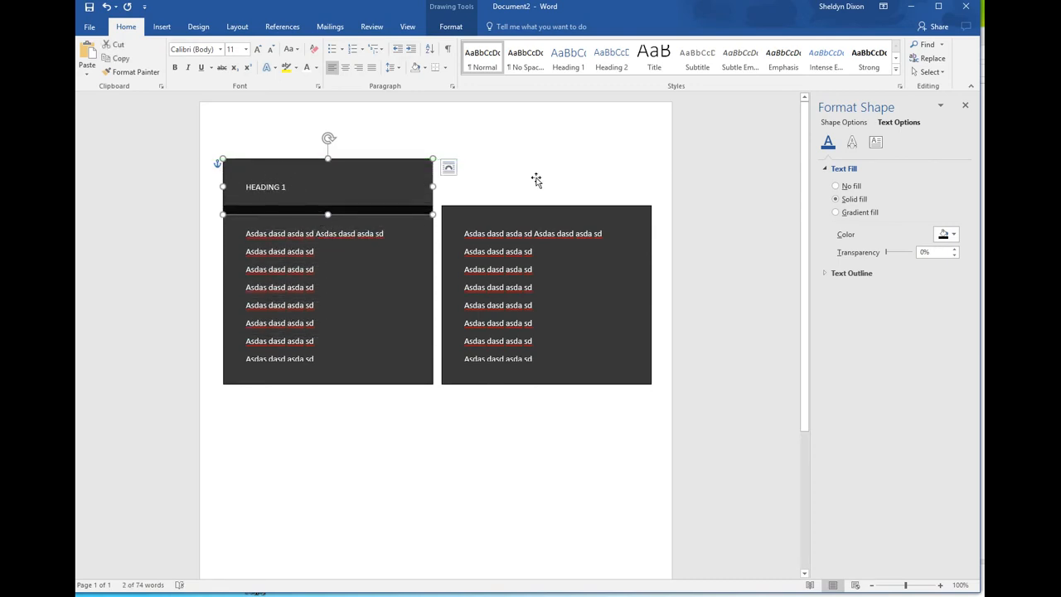
Set the heading box's internal margins to 0.5 cm left, 0.3 cm right, 0.3 cm top and 0.4 cm bottom
right_click(370, 166)
left_click(419, 377)
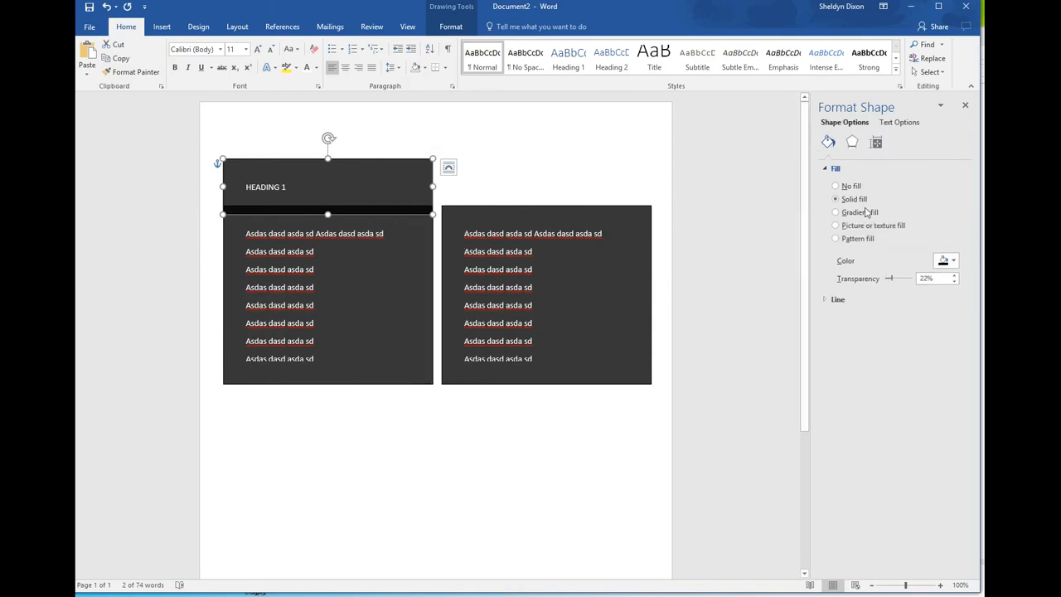
left_click(878, 147)
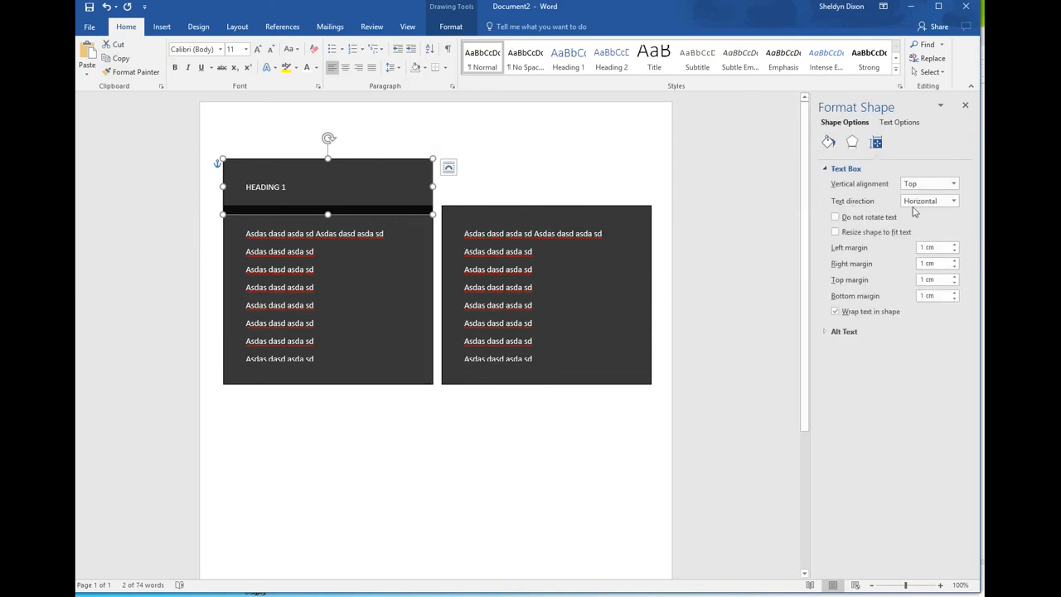
left_click(953, 250)
left_click(953, 250)
left_click(954, 250)
left_click(954, 250)
left_click(954, 250)
left_click(954, 266)
left_click(954, 266)
left_click(954, 266)
left_click(954, 266)
left_click(954, 282)
left_click(954, 282)
left_click(954, 282)
left_click(954, 282)
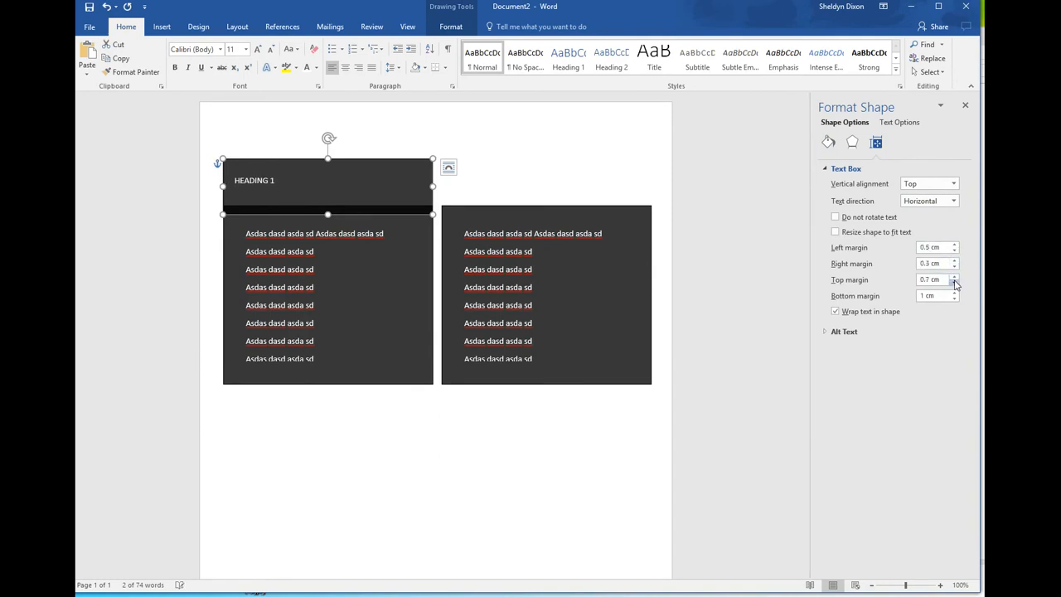
left_click(953, 282)
left_click(954, 282)
left_click(954, 282)
left_click(954, 298)
left_click(955, 299)
left_click(954, 298)
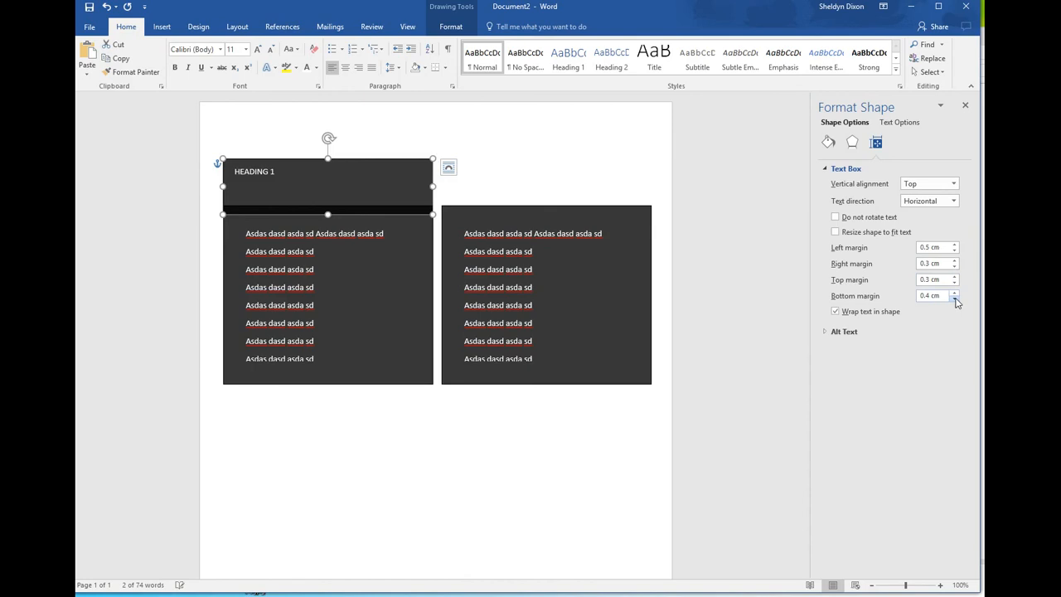
Shorten the heading box to a one-line strip and move it down to sit just above the left text box
left_click(338, 215)
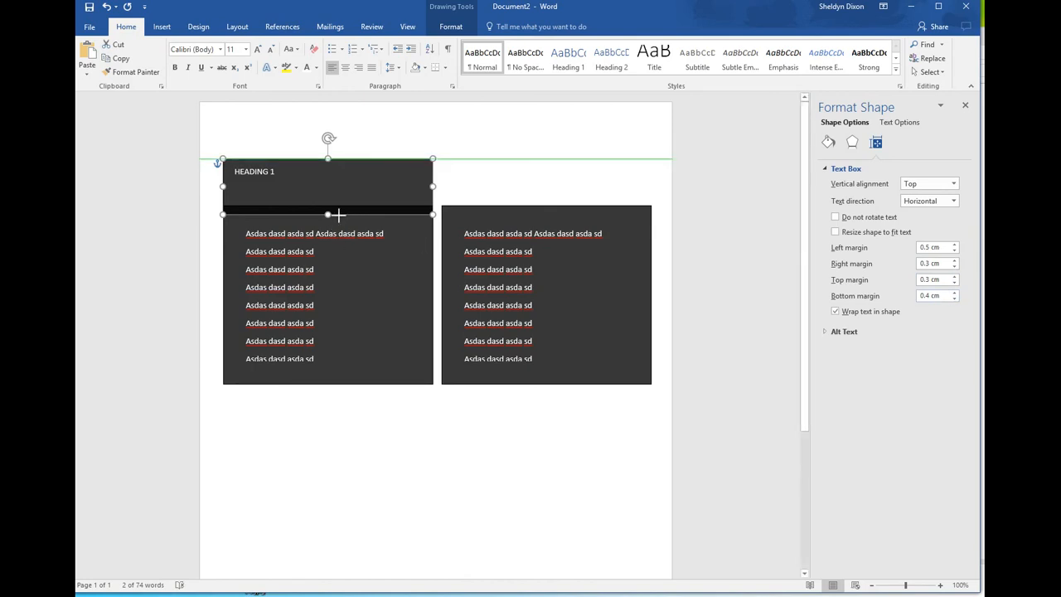
left_click_drag(338, 215, 344, 192)
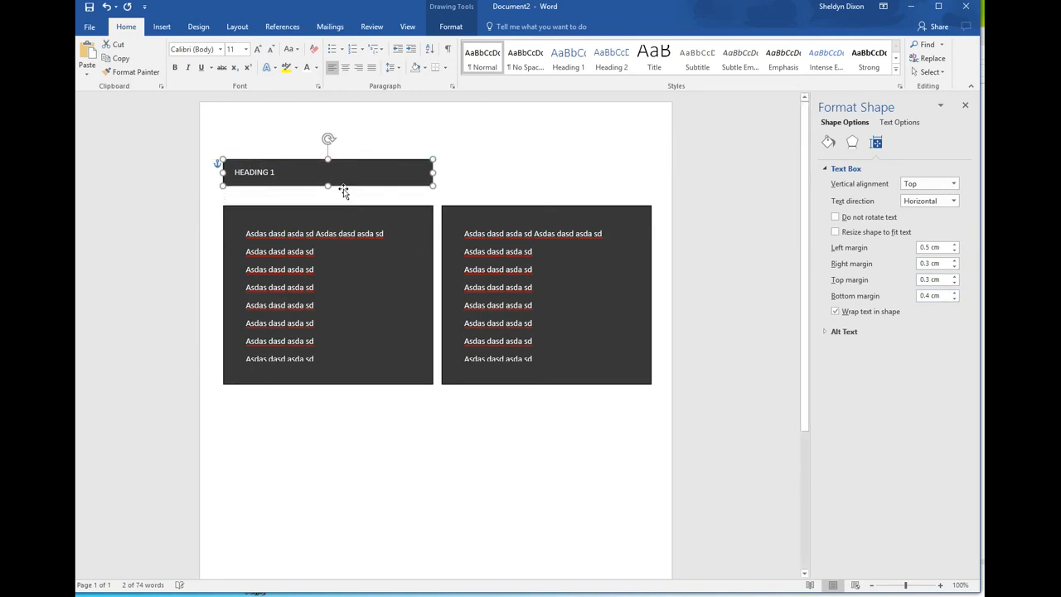
key("Down")
key("Down")
key("Down")
key("Down")
key("Down")
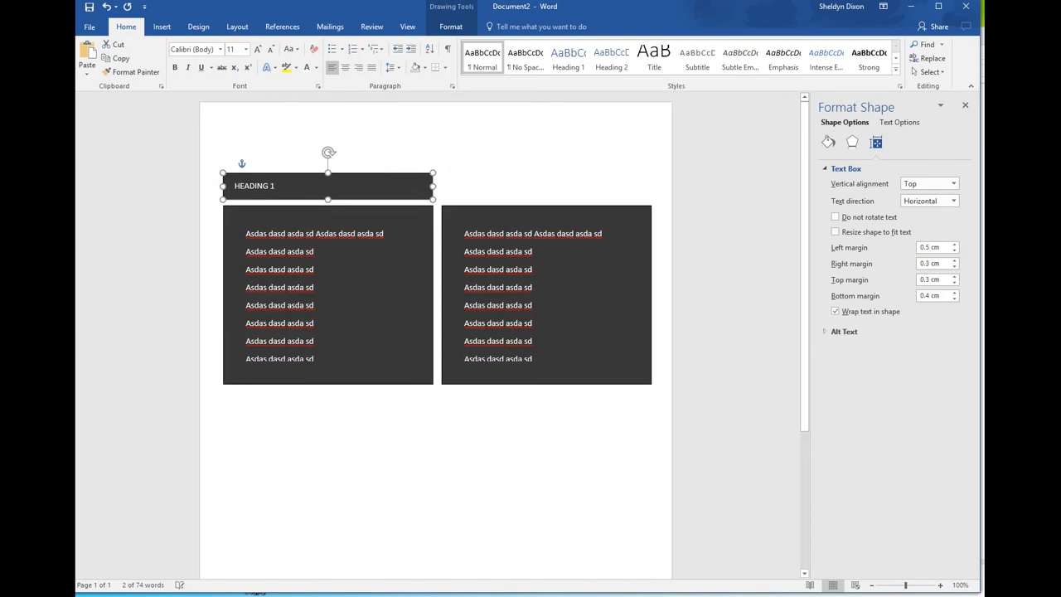
key("Down")
key("Down")
key("Down")
key("Down")
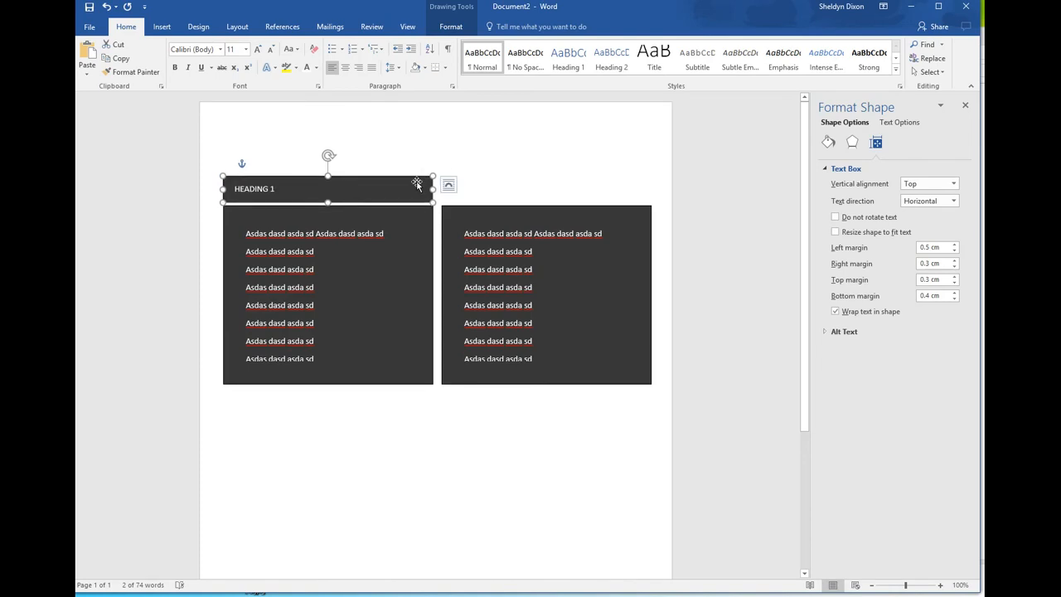
Change the heading box's solid fill color to a darker shade of the theme blue
right_click(416, 184)
left_click(497, 396)
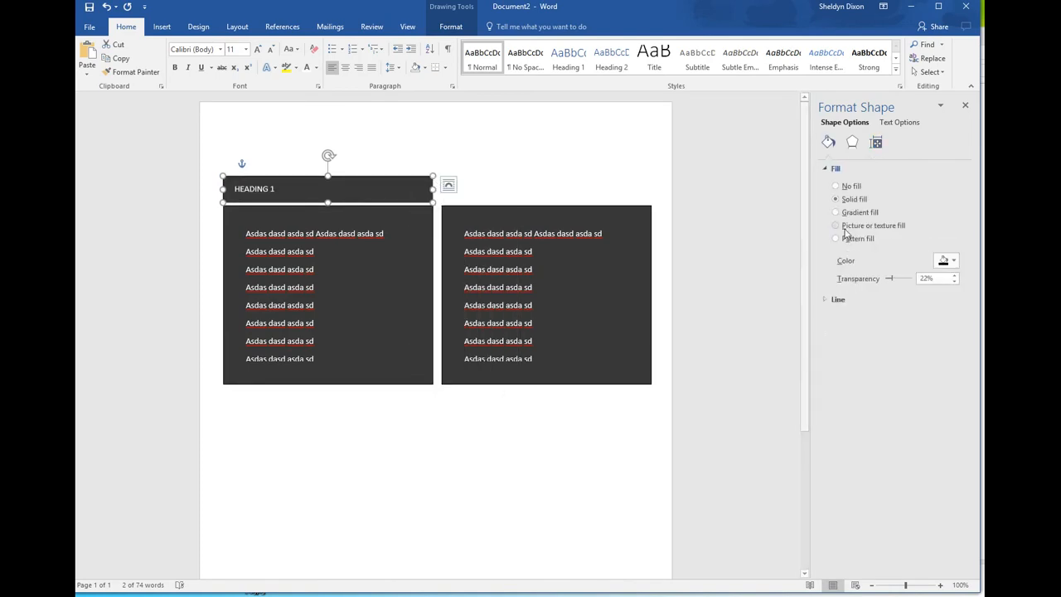
left_click(949, 261)
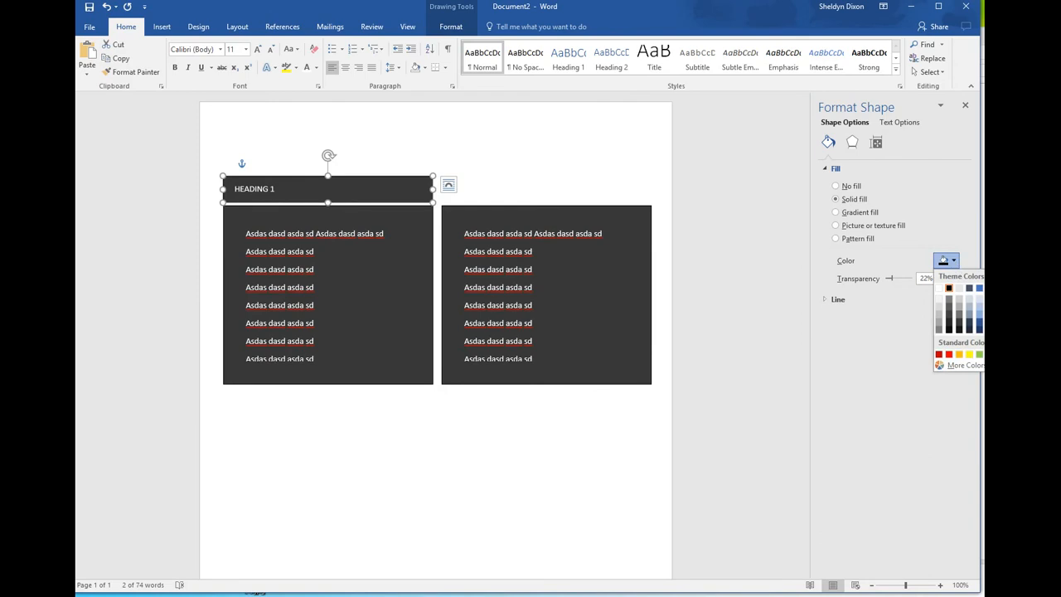
left_click(979, 326)
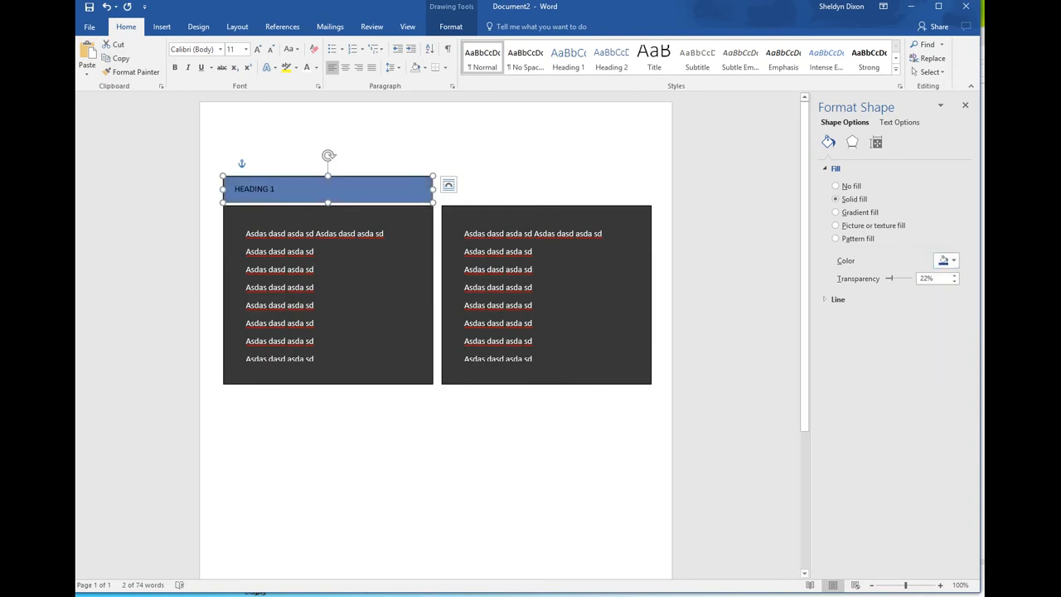
left_click(257, 165)
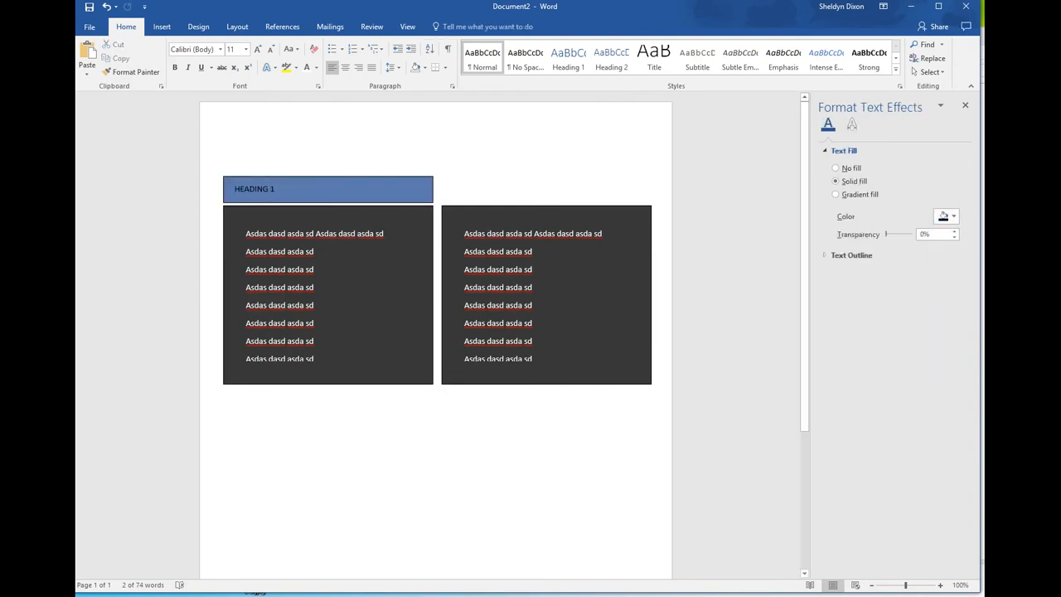
Remove the outline from the HEADING 1 box so it has no line
left_click(425, 184)
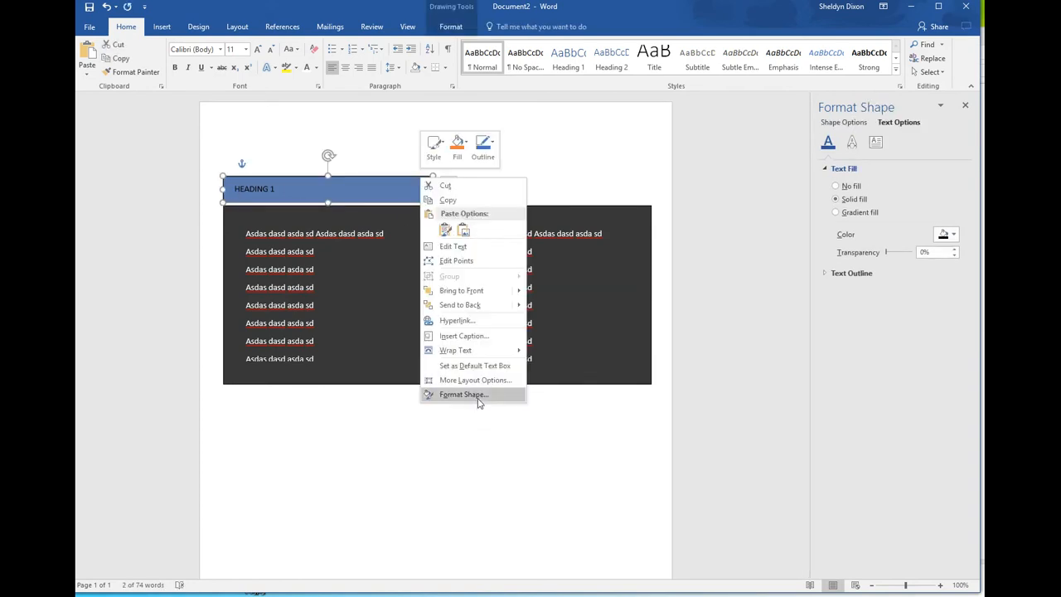
left_click(478, 394)
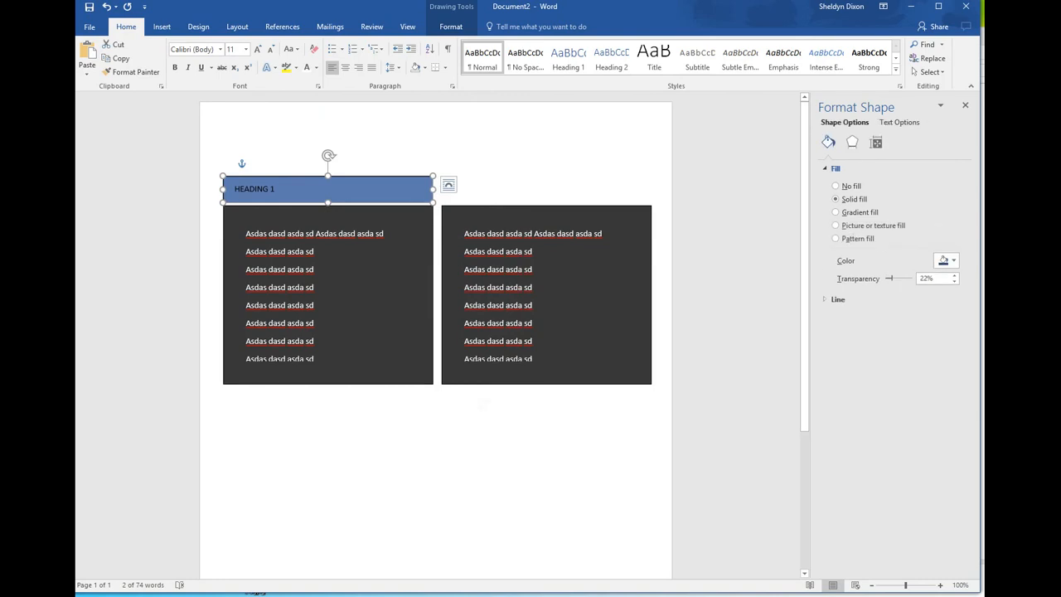
left_click(826, 300)
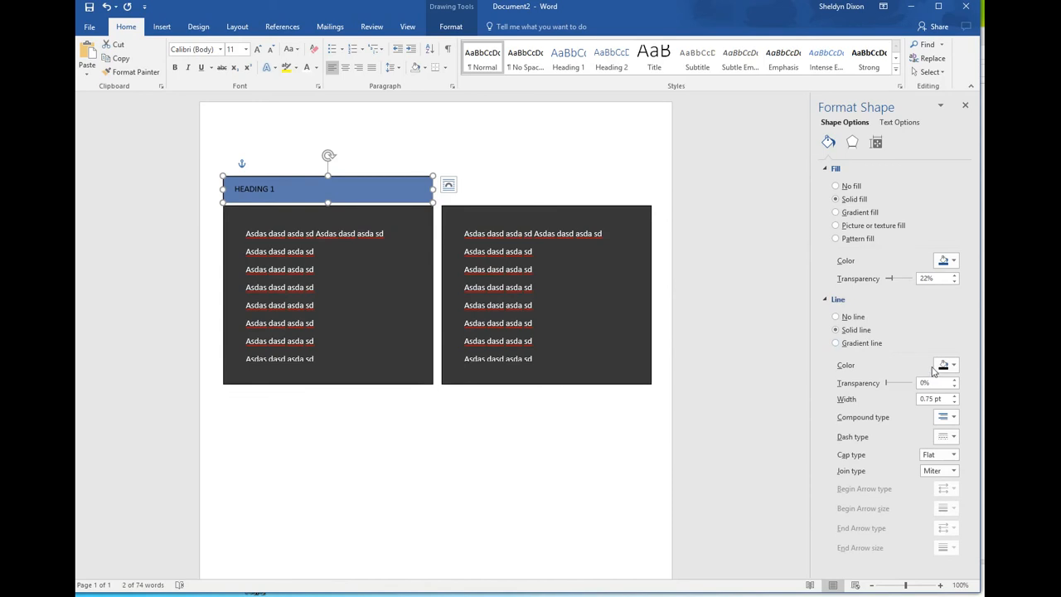
left_click(836, 317)
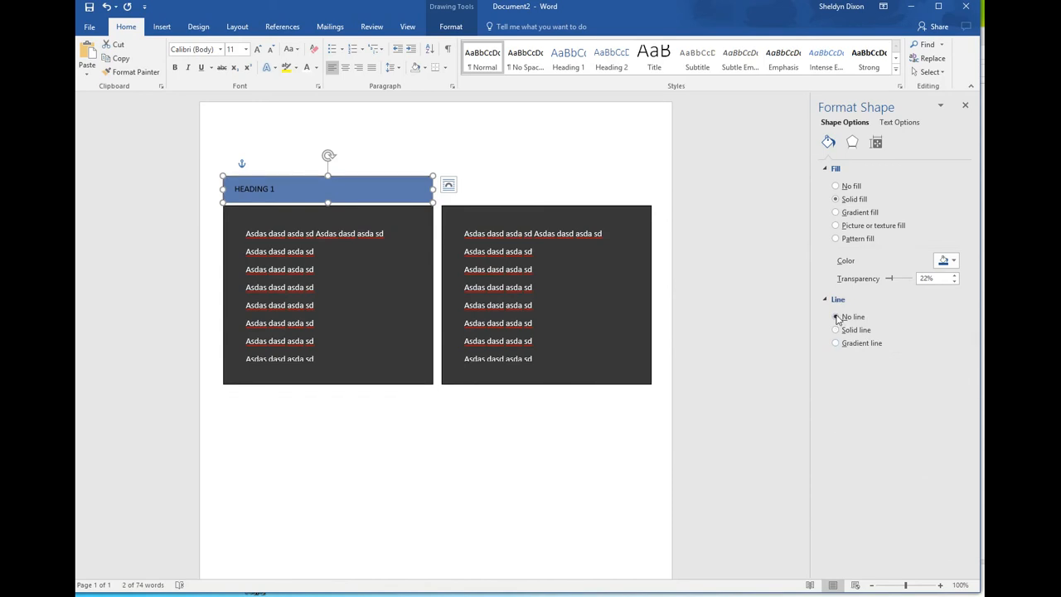
left_click(257, 164)
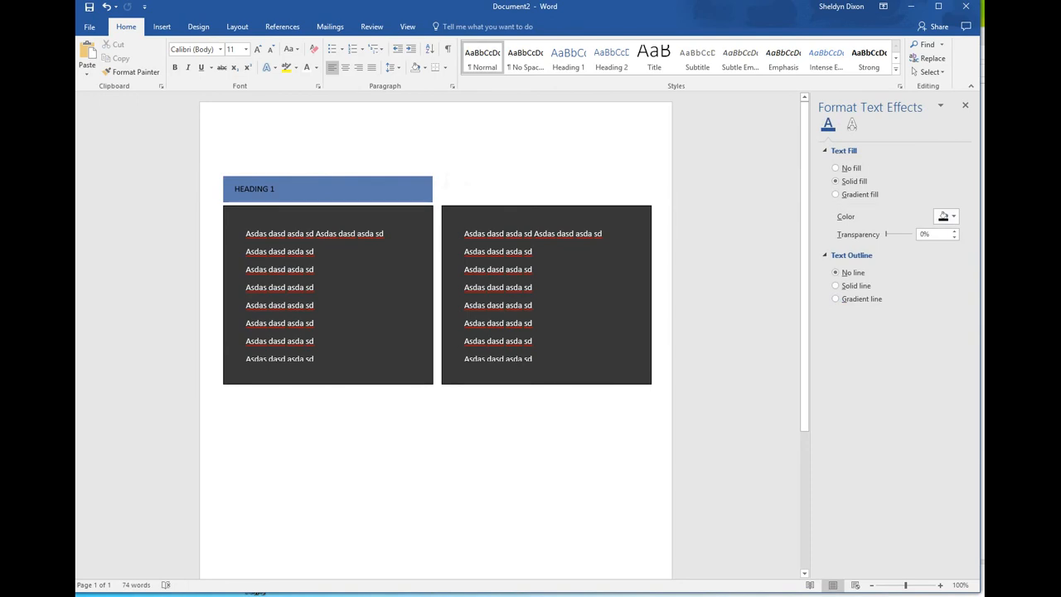
Duplicate the HEADING 1 box and place the copy directly above the right text box, level with the original heading
left_click(427, 185)
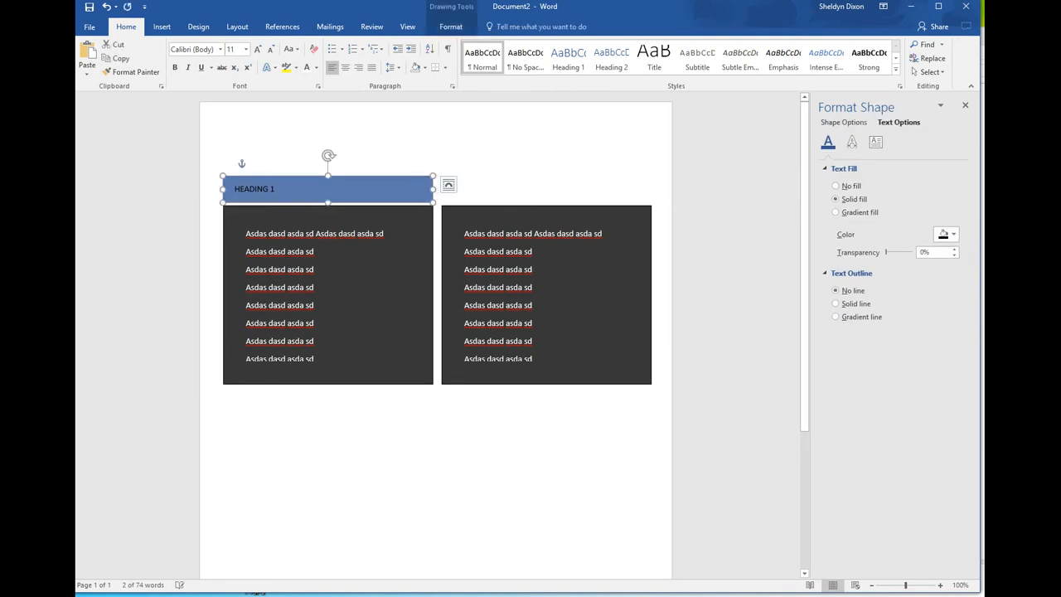
left_click(257, 162)
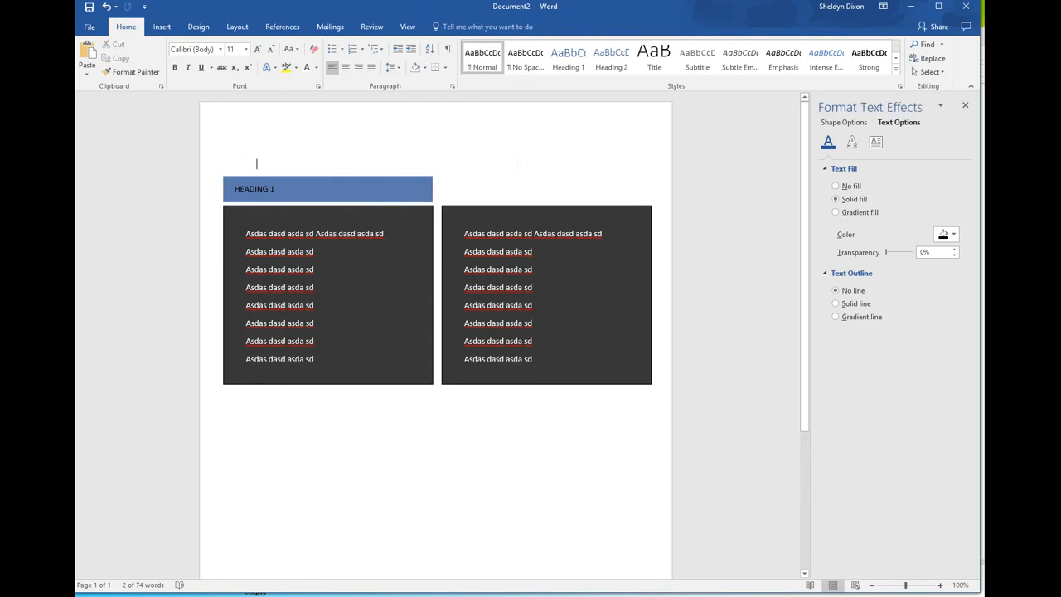
key("ctrl+v")
left_click_drag(420, 168, 604, 182)
left_click(249, 161)
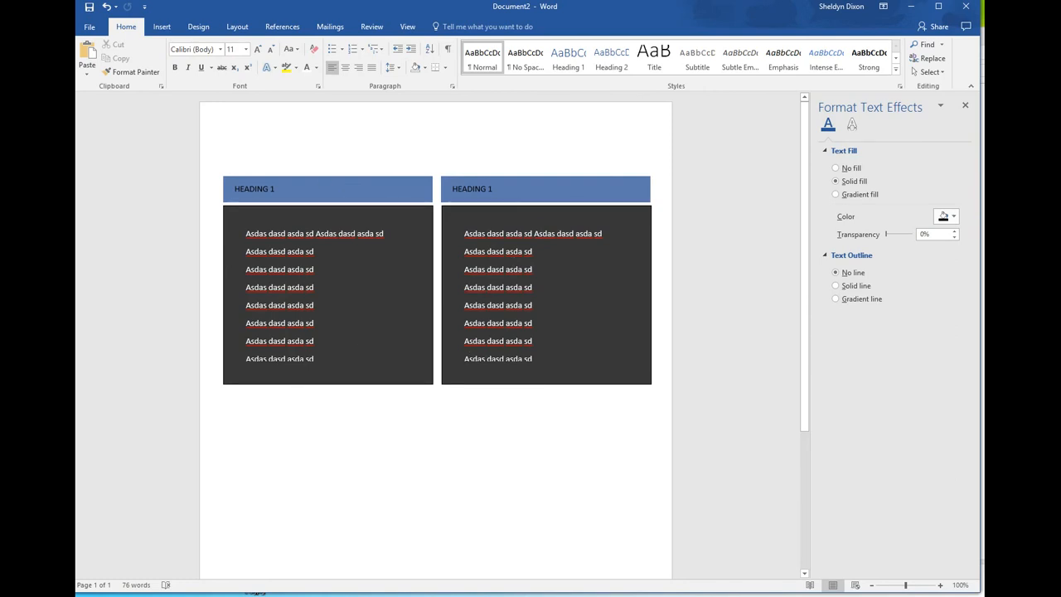
Select both heading boxes together with the two dark text boxes beneath them
left_click(389, 190)
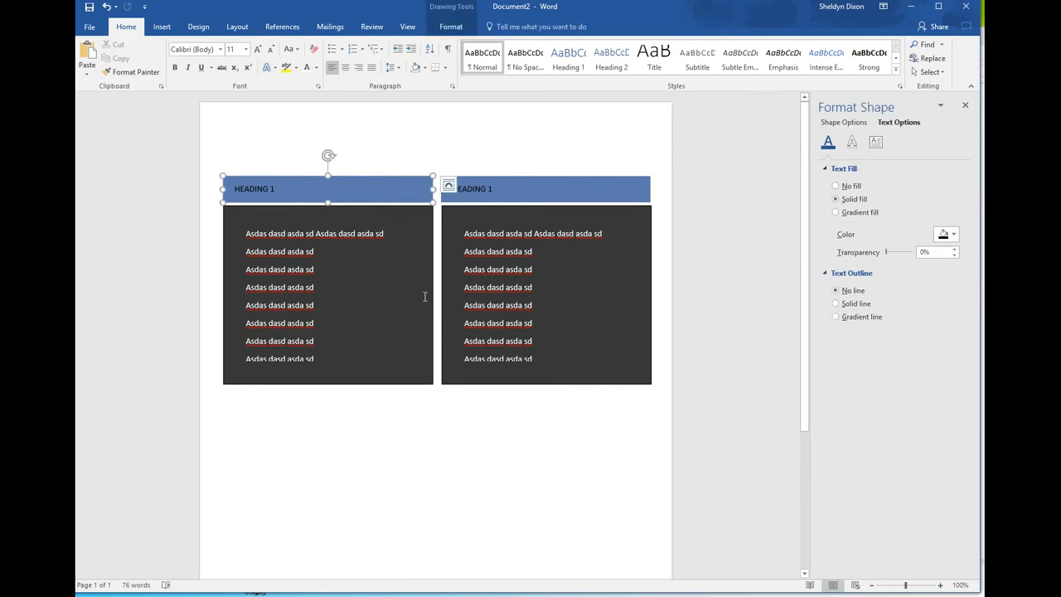
left_click(386, 308, "shift")
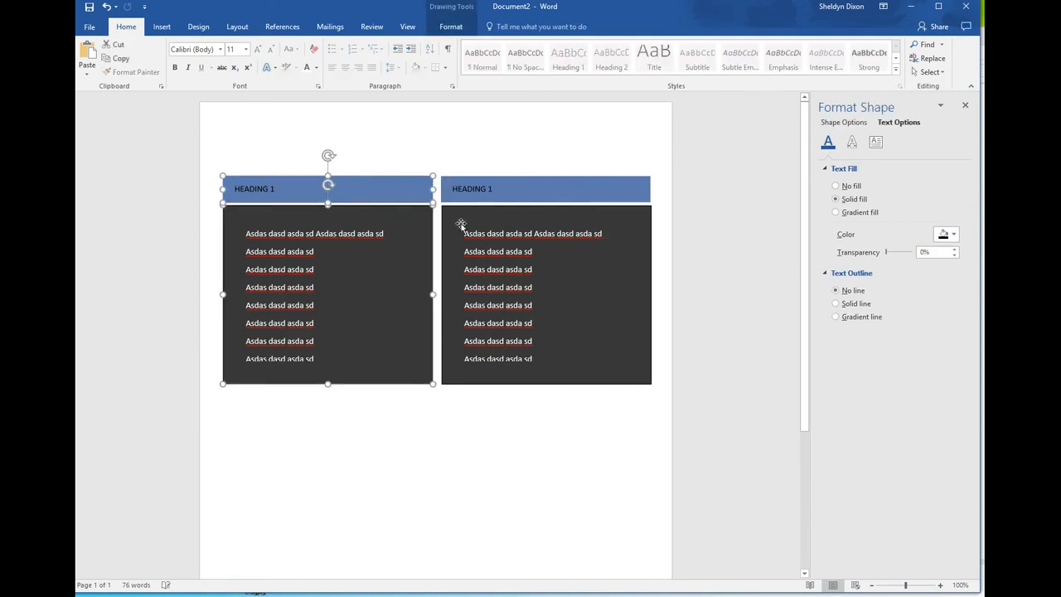
left_click(547, 196, "shift")
left_click(545, 265, "shift")
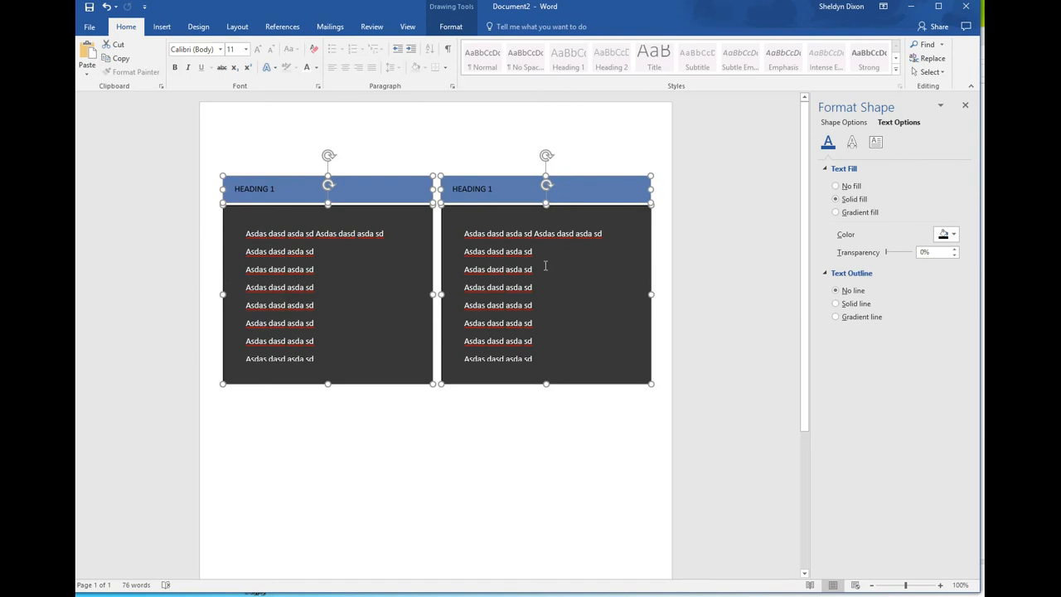